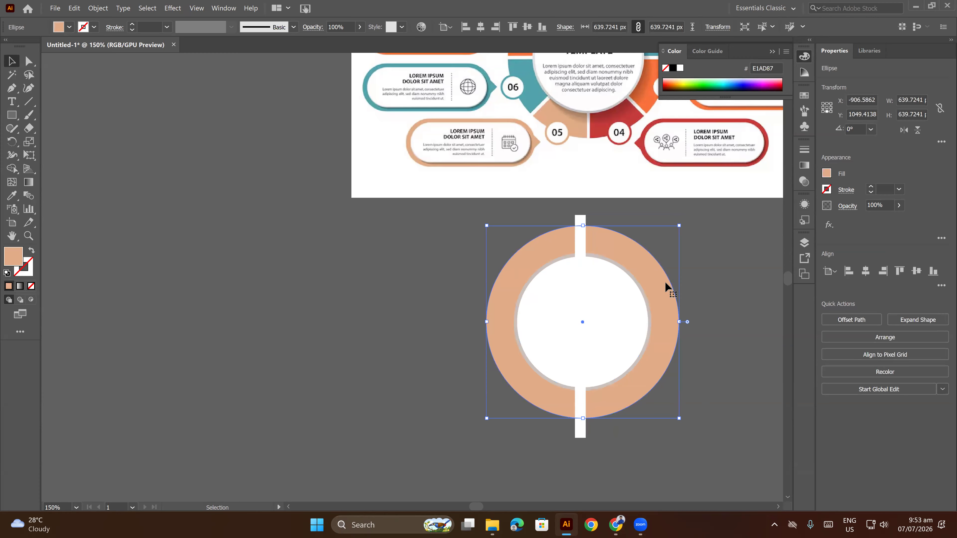
Delete the white inner circle and the grey circle behind it, leaving only the tan circle and the white bar.
click(692, 281)
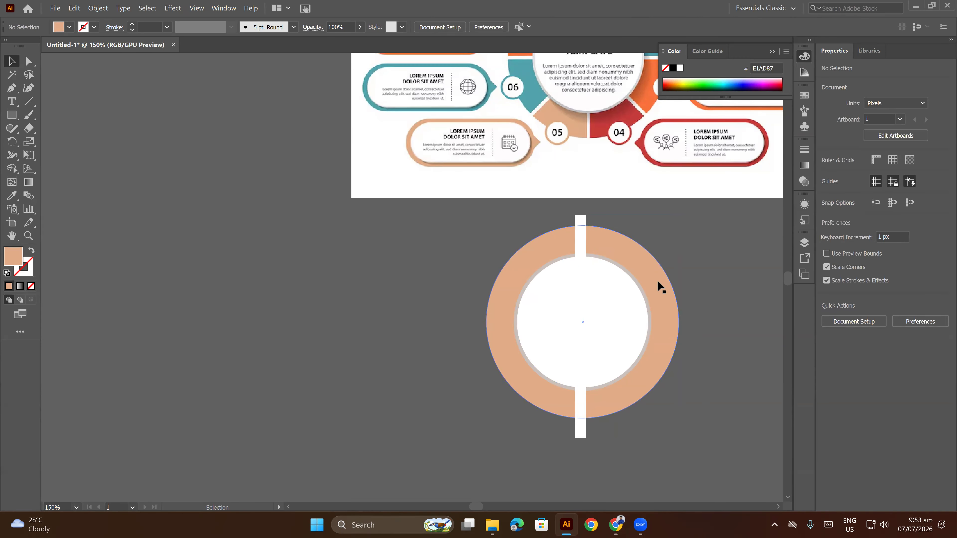
click(624, 302)
key(Delete)
click(624, 303)
key(Delete)
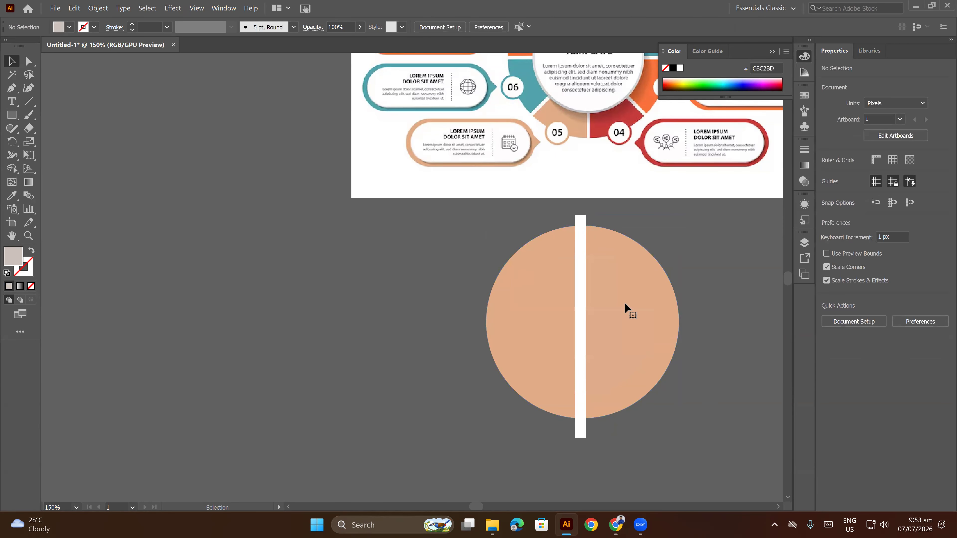
Narrow the vertical white bar over the tan circle to about 13.24 px wide.
click(580, 290)
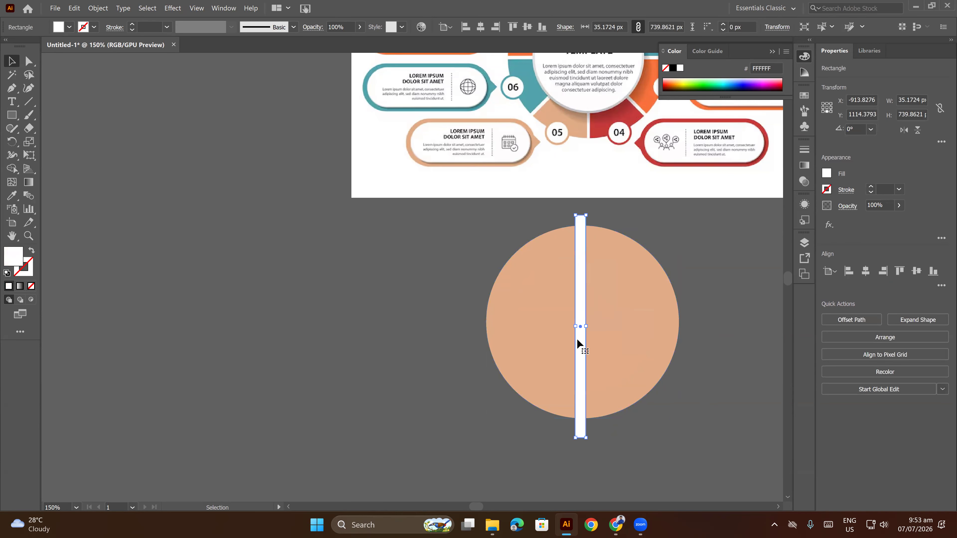
drag(579, 330, 582, 328)
key(ctrl+z)
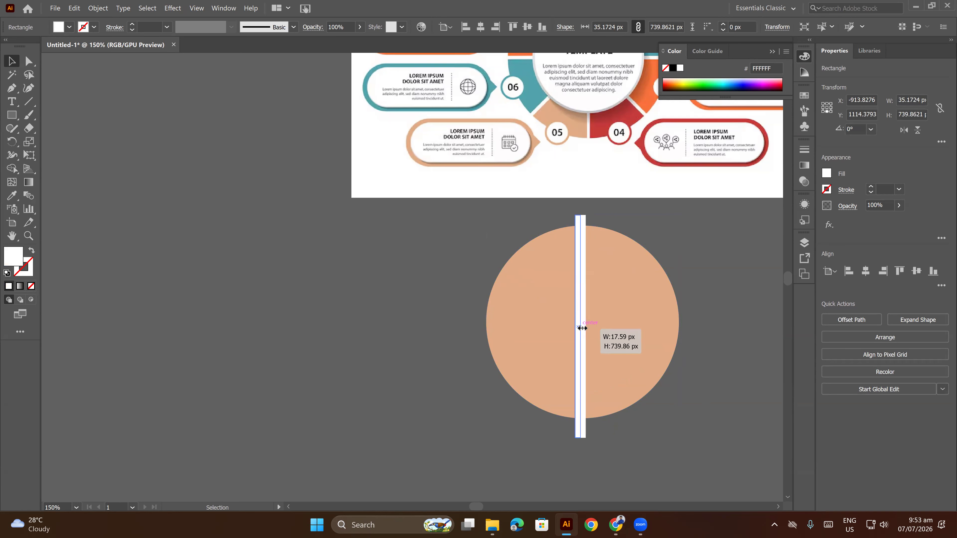
drag(582, 327, 575, 336)
scroll(580, 327, up, 4)
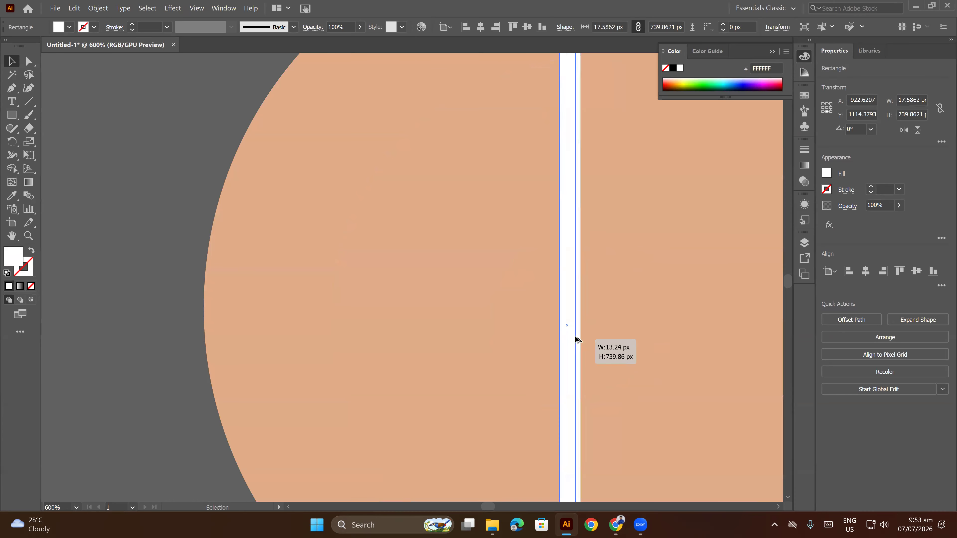
scroll(575, 336, down, 5)
Align the tan circle and the white bar to each other's centers, both vertically and horizontally.
drag(476, 302, 703, 339)
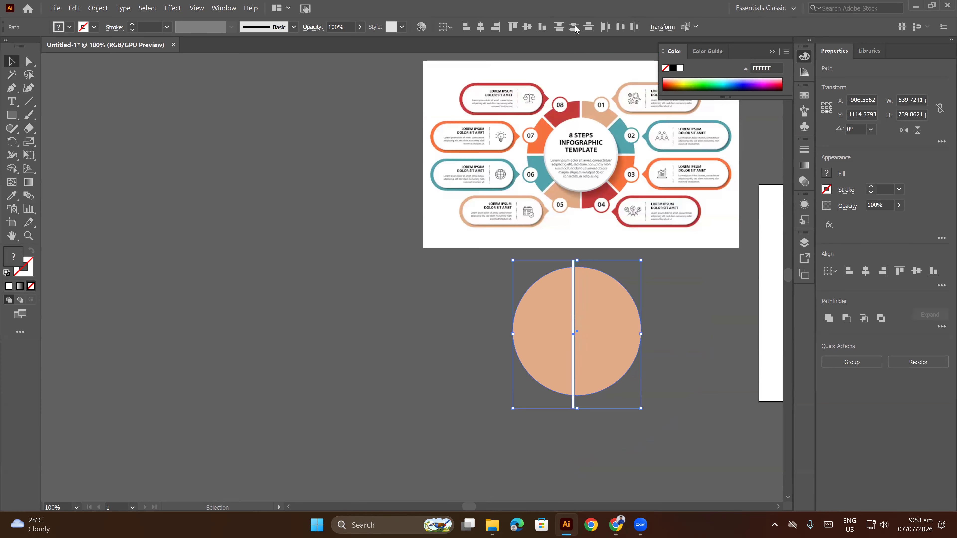
click(527, 27)
click(480, 27)
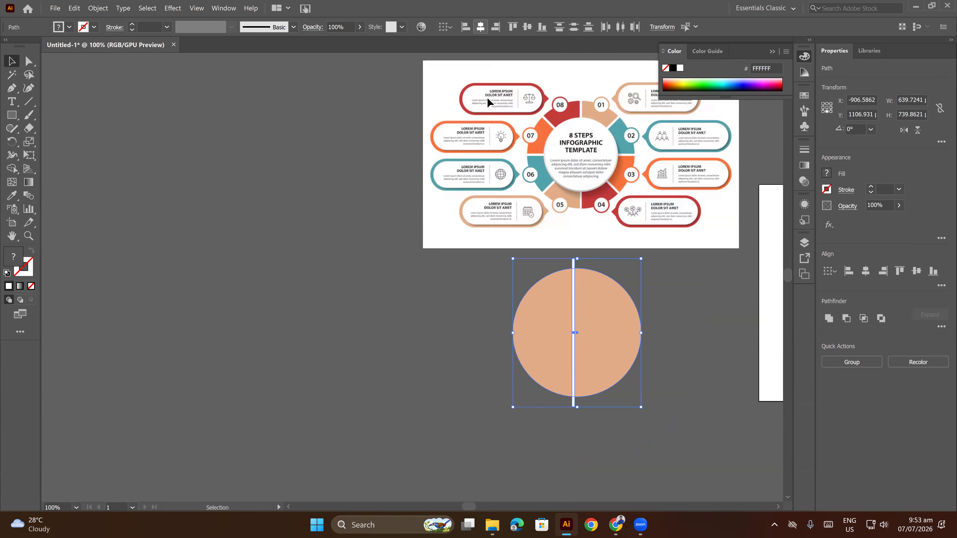
click(706, 296)
drag(707, 296, 720, 298)
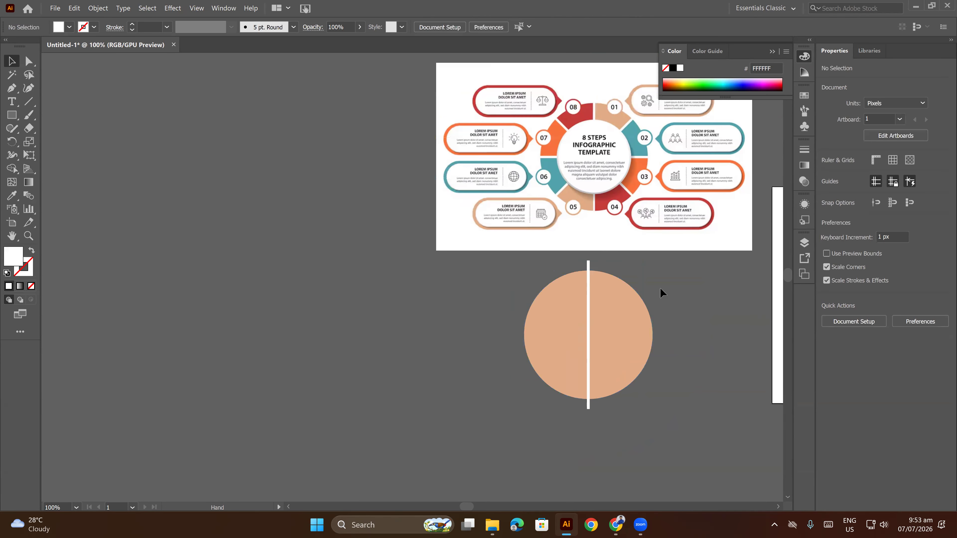
Rotate a copy of the white bar about its center by 360/8 degrees and repeat until four bars divide the circle into eight.
click(586, 266)
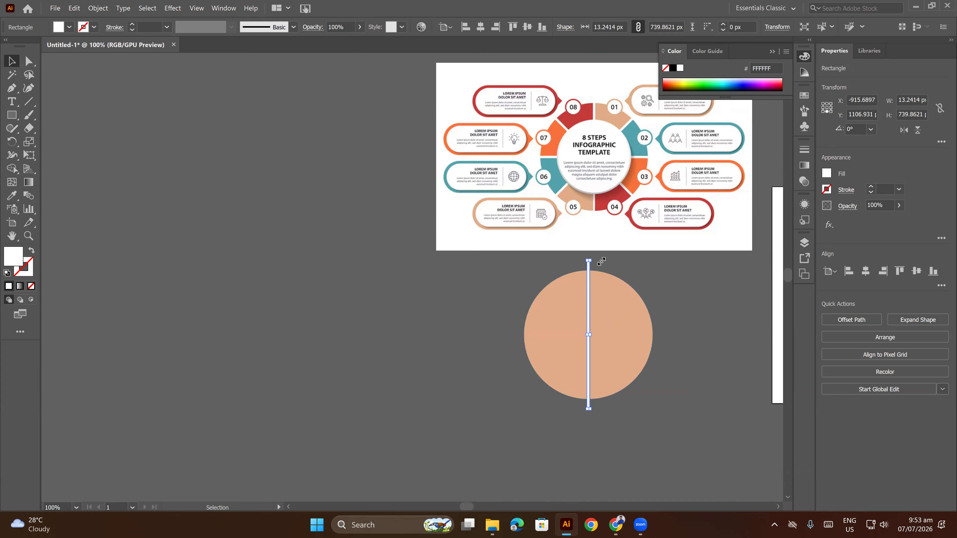
click(12, 142)
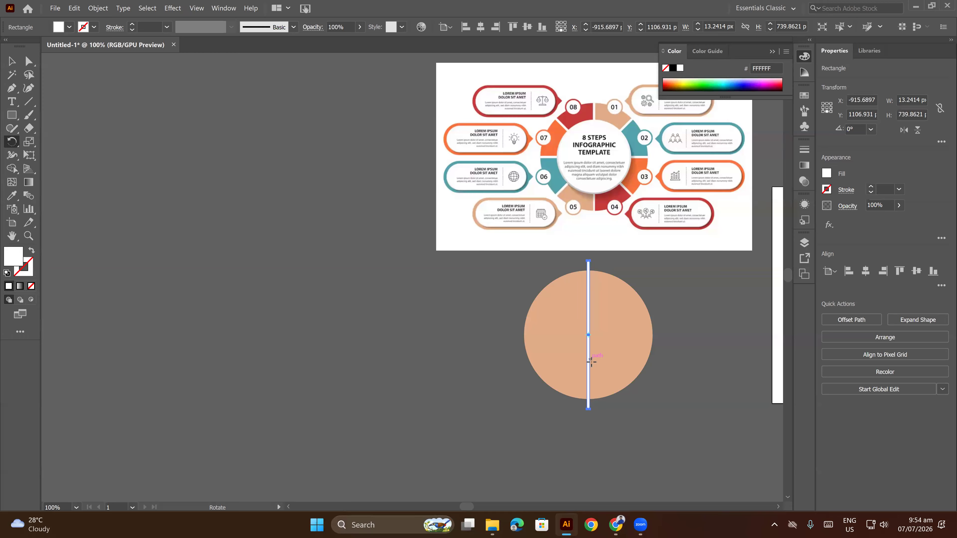
alt+click(588, 335)
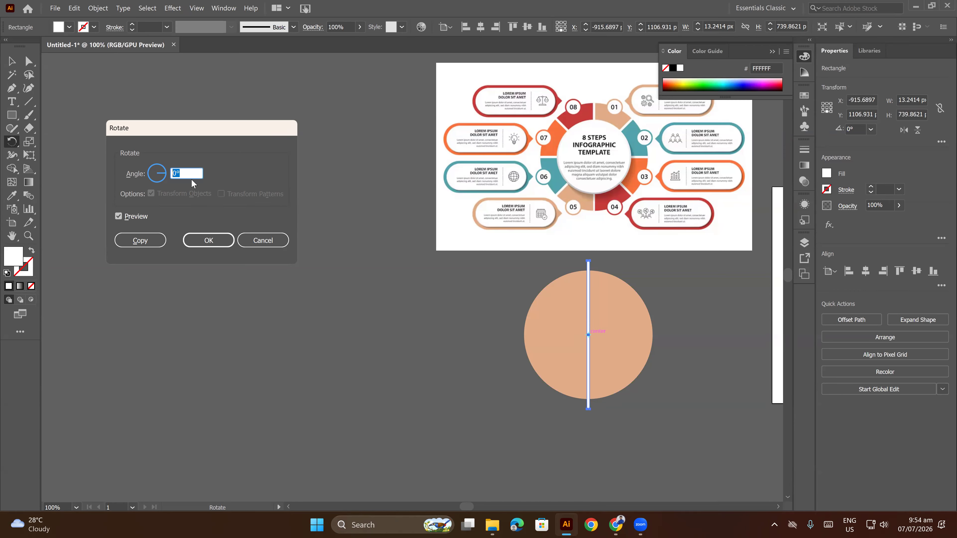
text(3)
text(3)
key(BackSpace)
key(BackSpace)
click(139, 241)
key(ctrl+d)
key(ctrl+d)
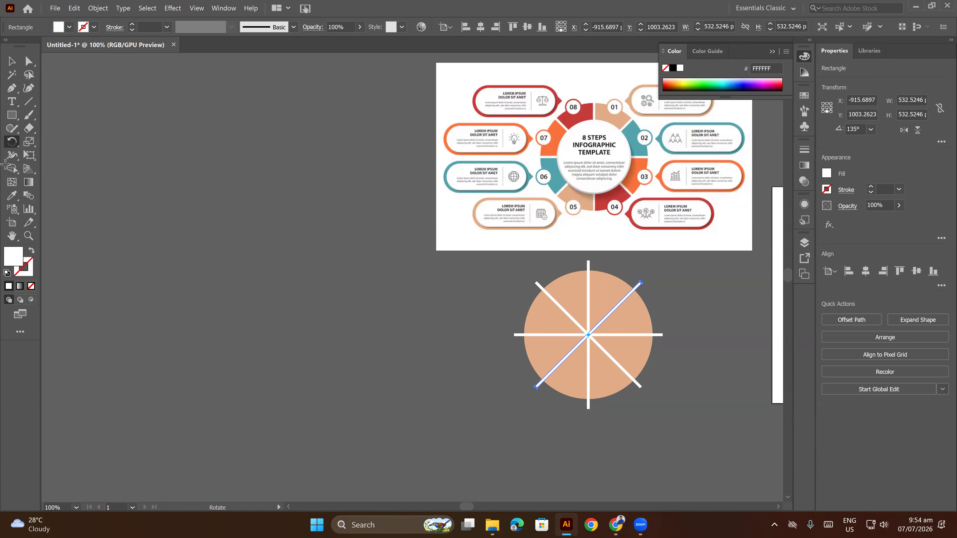
Remove the parts of the four bars inside the circle with the Shape Builder tool, including the leftover pieces at the center.
click(11, 62)
click(230, 248)
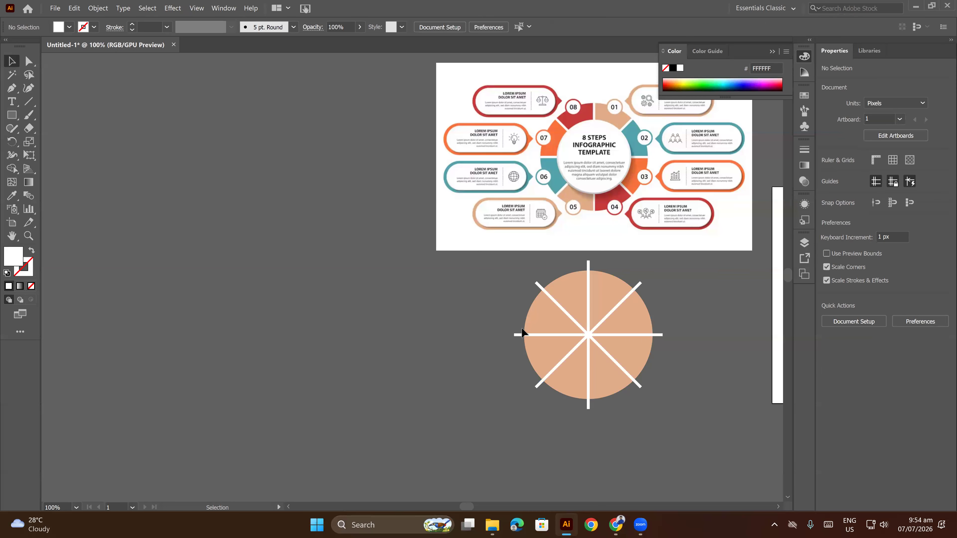
drag(669, 411, 678, 400)
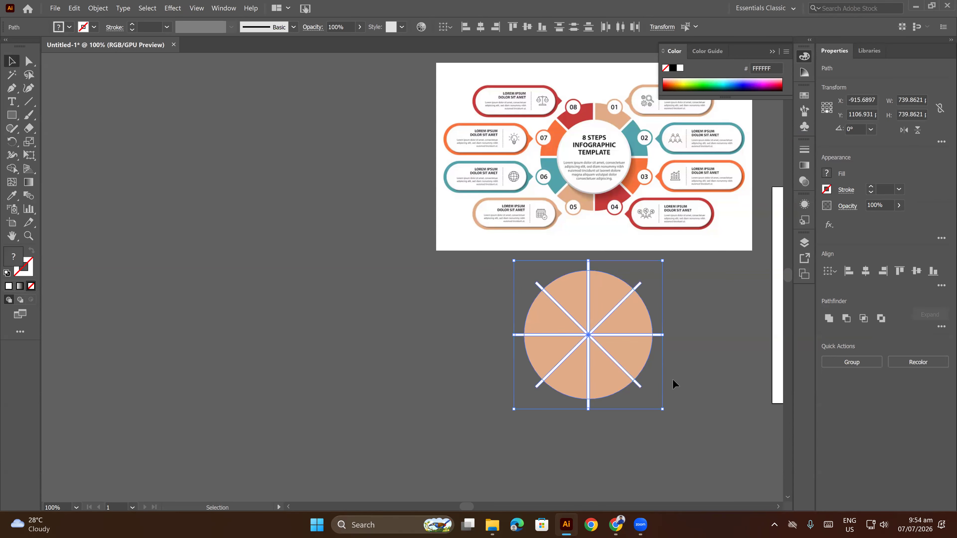
scroll(636, 362, up, 2)
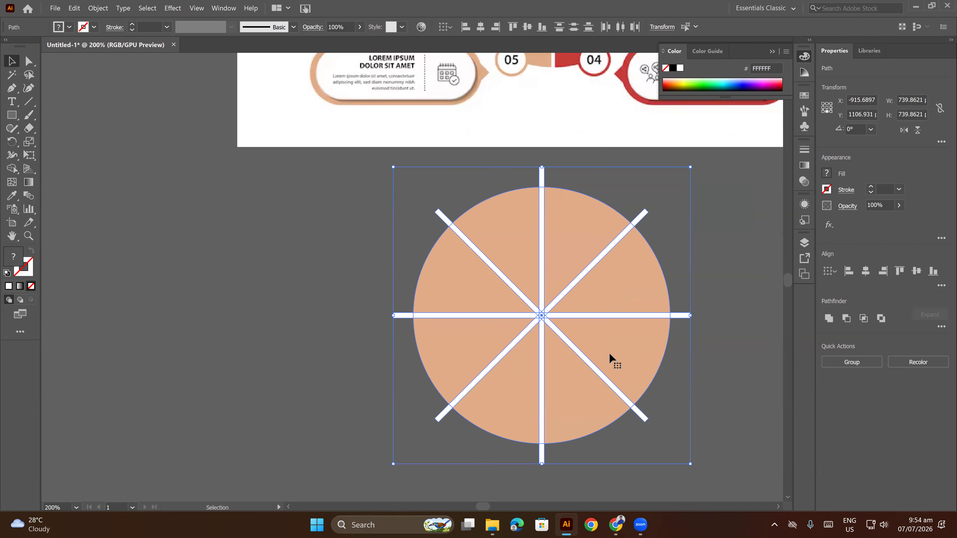
click(12, 169)
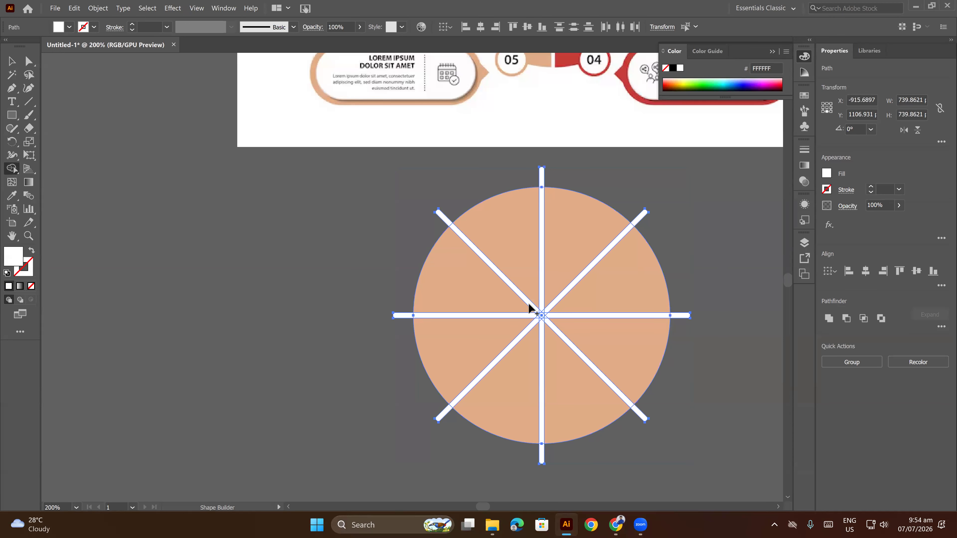
scroll(532, 311, up, 5)
mouse_move(541, 308)
mouse_down()
mouse_move(574, 339)
mouse_move(570, 326)
mouse_move(541, 339)
mouse_move(540, 322)
mouse_move(586, 319)
mouse_move(559, 348)
mouse_up()
alt+click(554, 306)
scroll(555, 309, up, 3)
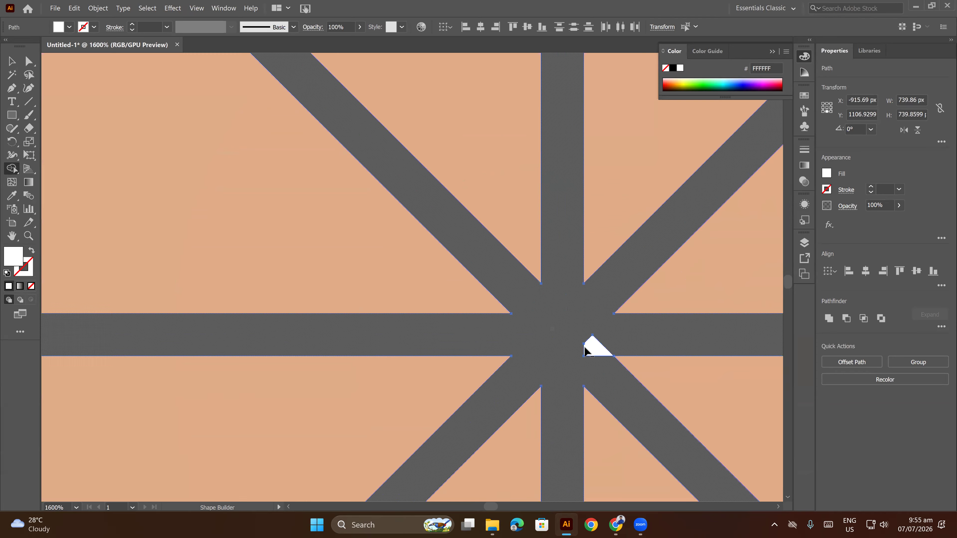
alt+click(591, 348)
scroll(550, 315, down, 5)
scroll(551, 311, down, 1)
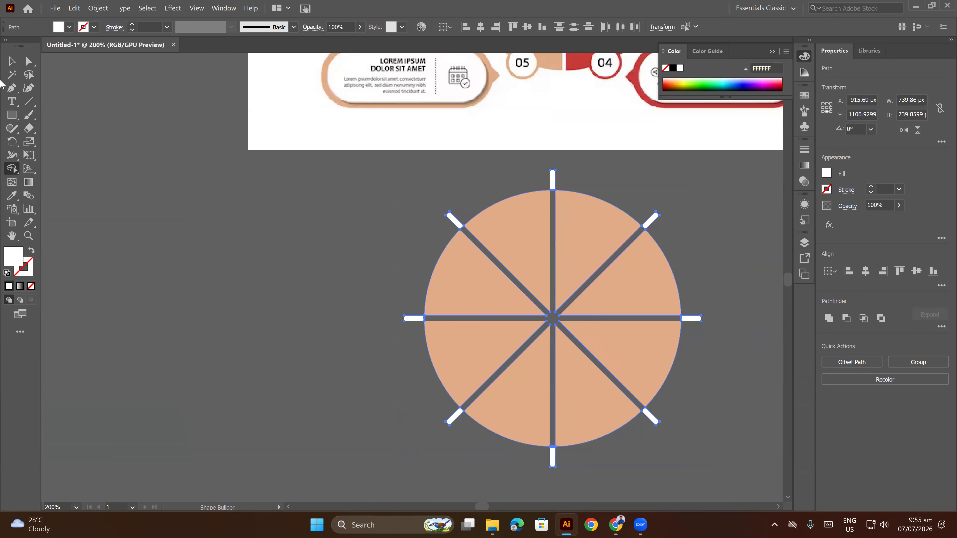
Delete the eight white bar ends left outside the circle's edge.
click(13, 63)
click(125, 147)
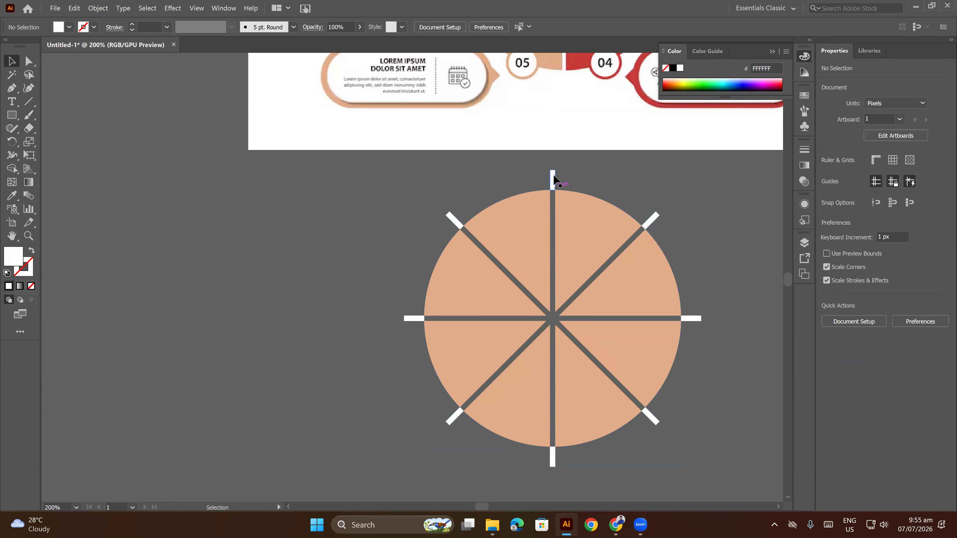
click(553, 181)
key(Delete)
click(650, 220)
key(Delete)
click(693, 319)
key(Delete)
click(657, 418)
key(Delete)
click(457, 417)
key(Delete)
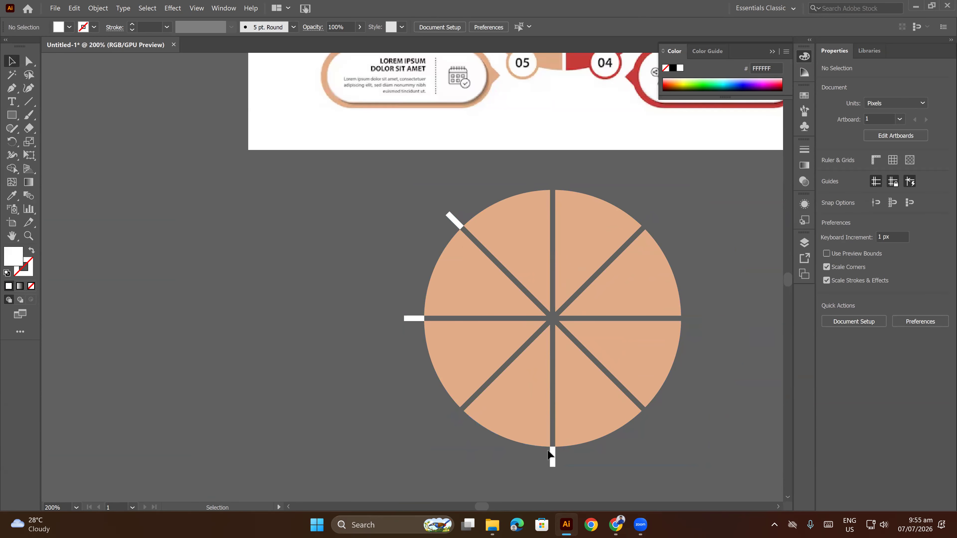
click(553, 456)
key(Delete)
click(408, 319)
key(Delete)
click(452, 216)
key(Delete)
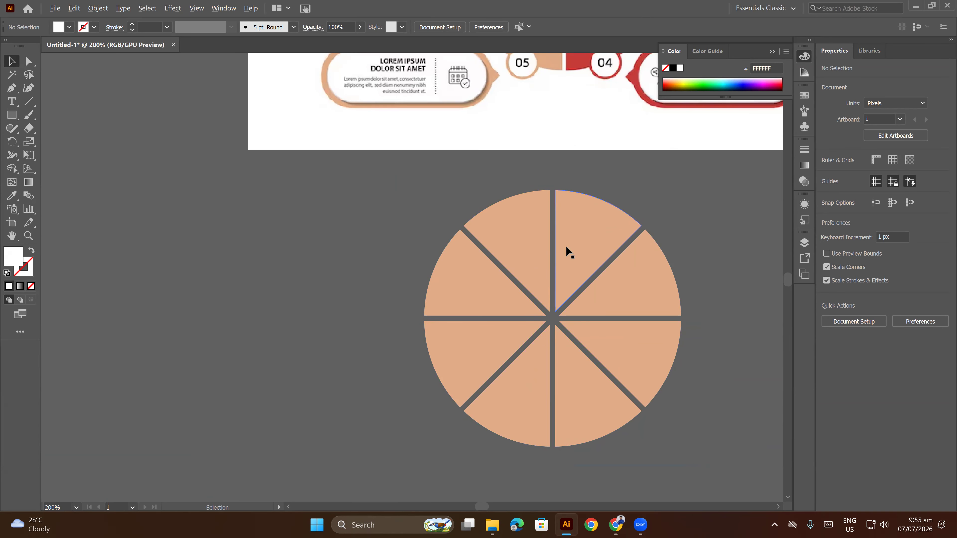
scroll(565, 246, down, 2)
drag(533, 251, 534, 265)
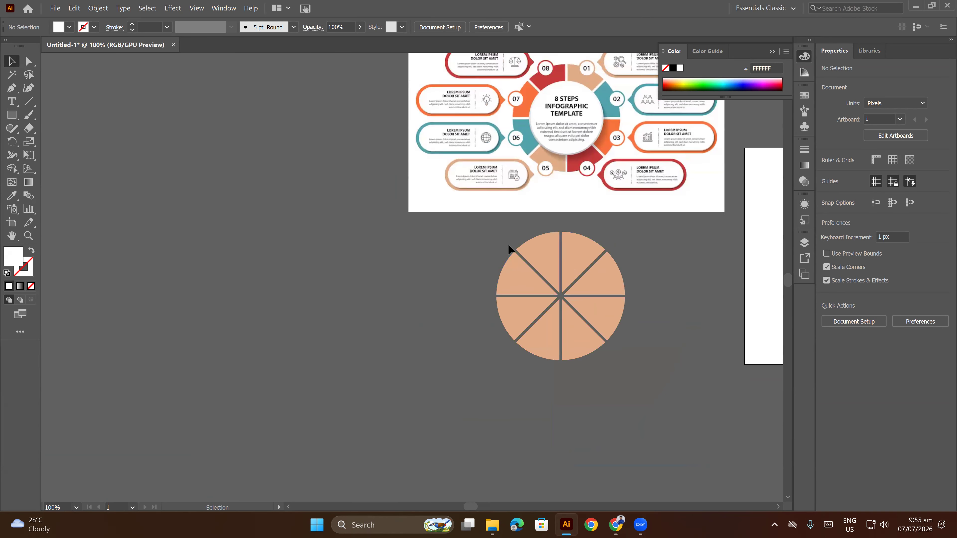
Fill the upper-left slice beside the vertical gap with the red sampled from segment 08 of the reference infographic.
drag(668, 386, 669, 387)
drag(677, 321, 710, 341)
click(705, 337)
click(572, 275)
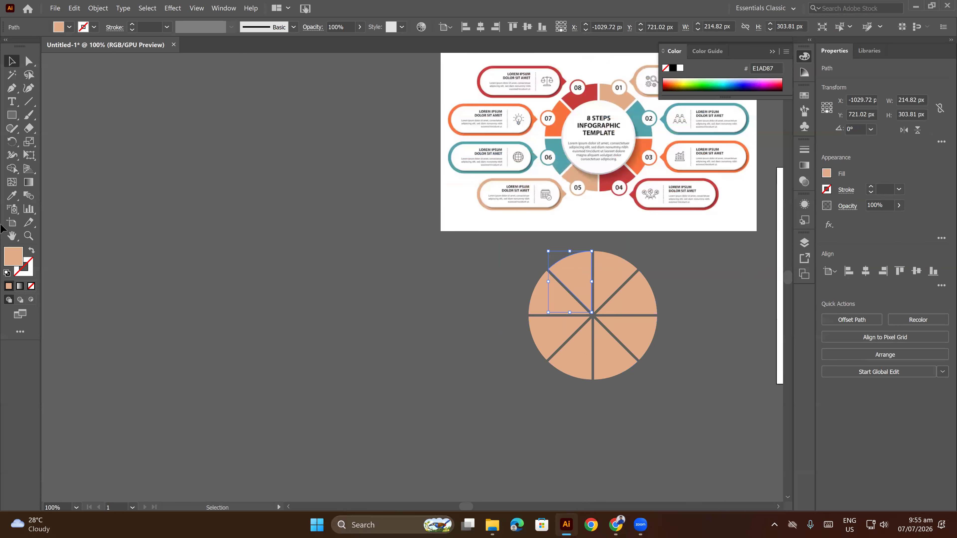
click(12, 195)
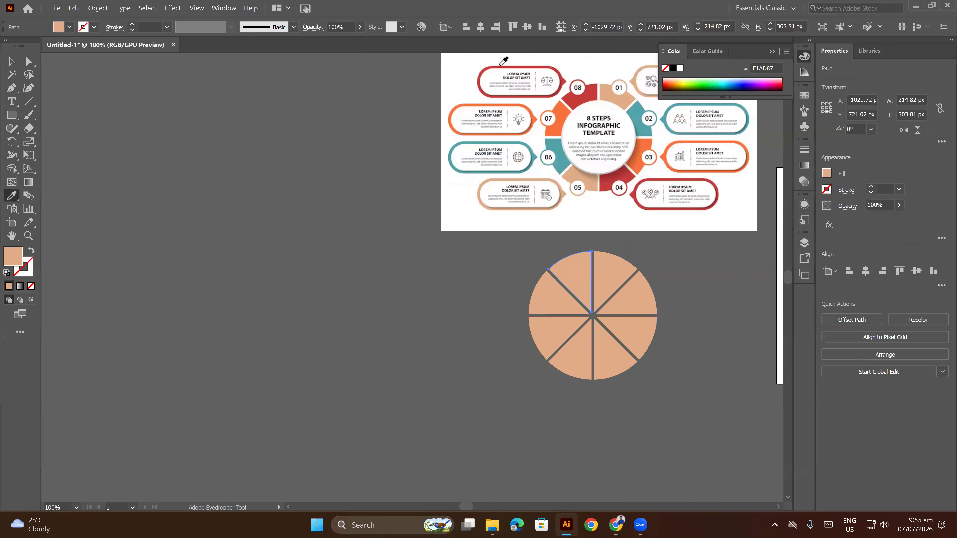
click(568, 97)
click(12, 61)
Fill the slice above the left horizontal gap with segment 07's orange and the slice below it with segment 06's teal.
click(545, 292)
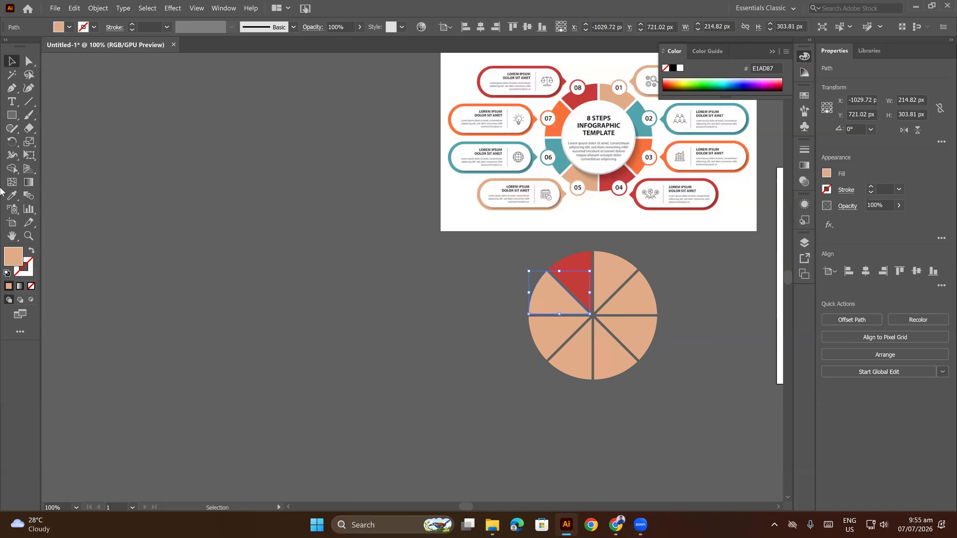
click(11, 195)
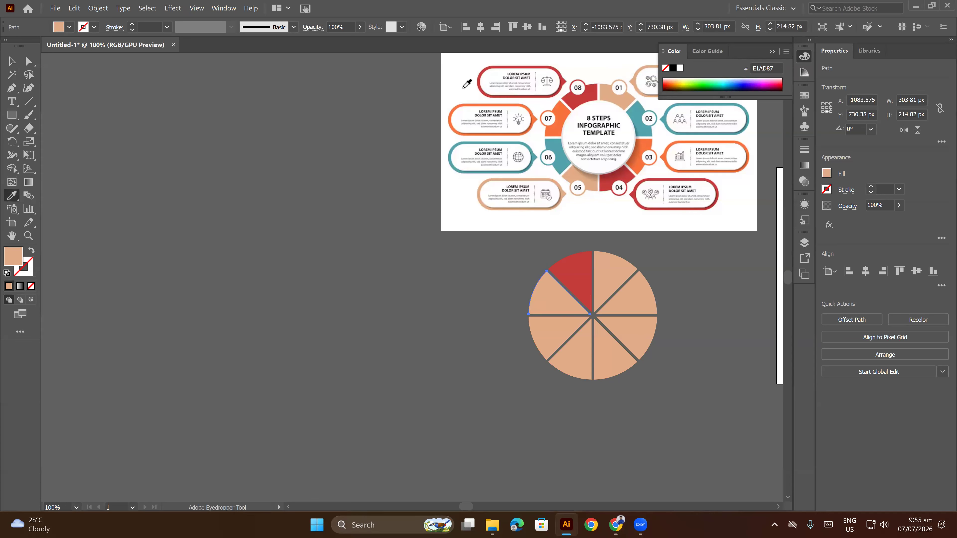
click(560, 111)
click(12, 60)
click(560, 341)
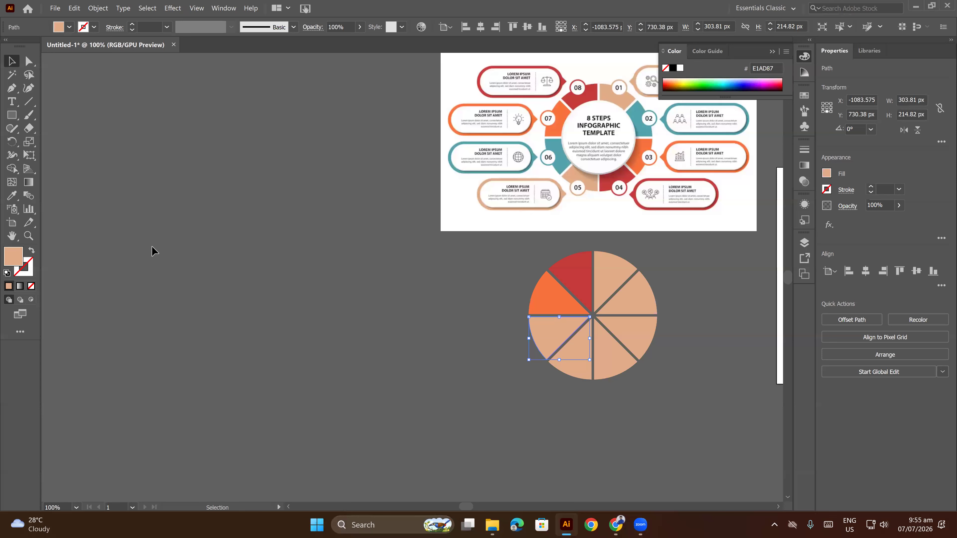
click(12, 196)
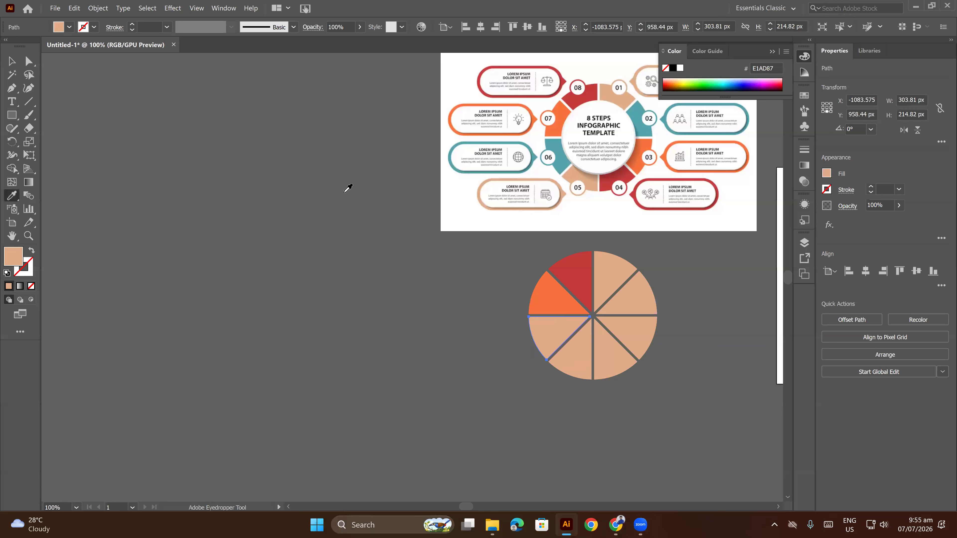
click(551, 144)
click(12, 61)
Color the two bottom slices from the reference: segment 05's tan left of the vertical gap, segment 04's red right of it.
click(568, 376)
click(568, 377)
click(12, 195)
click(584, 173)
click(8, 65)
click(610, 354)
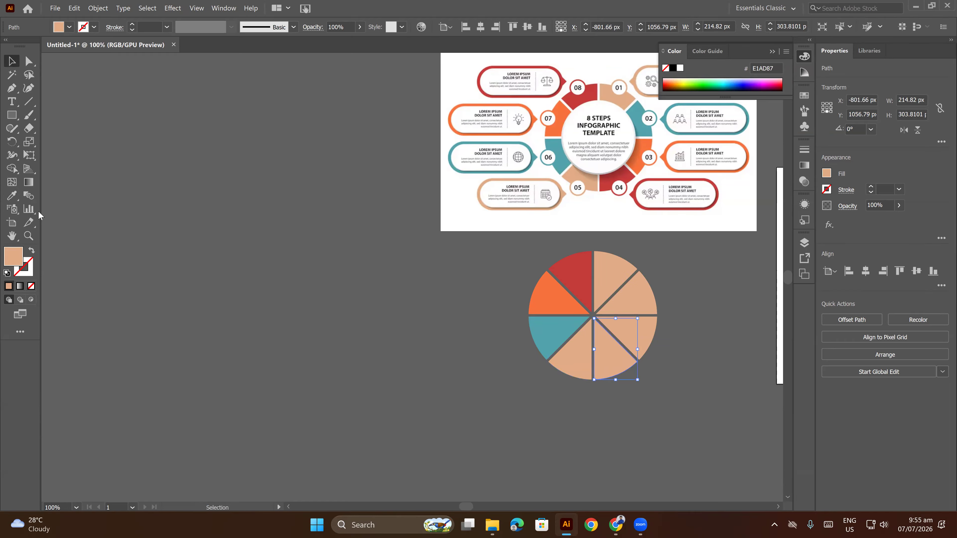
click(11, 195)
click(608, 177)
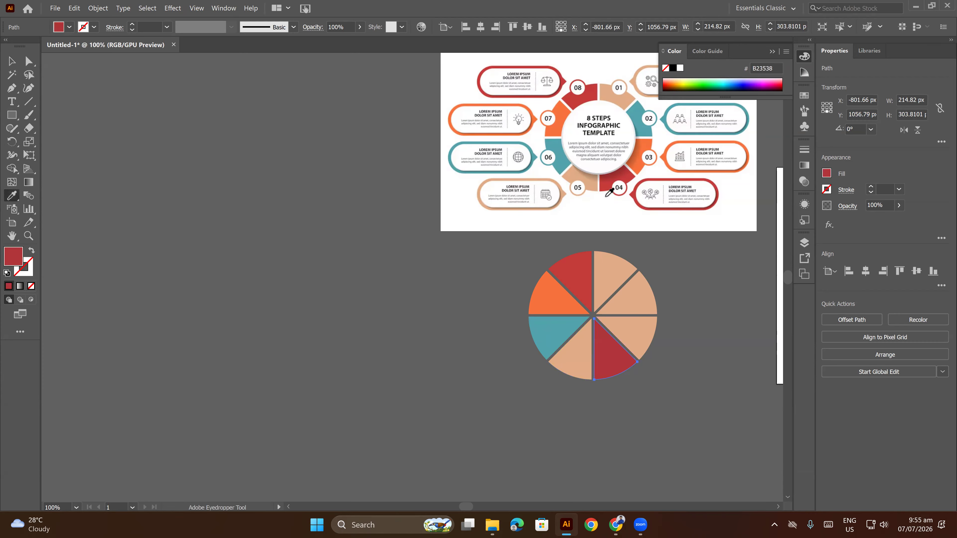
click(11, 62)
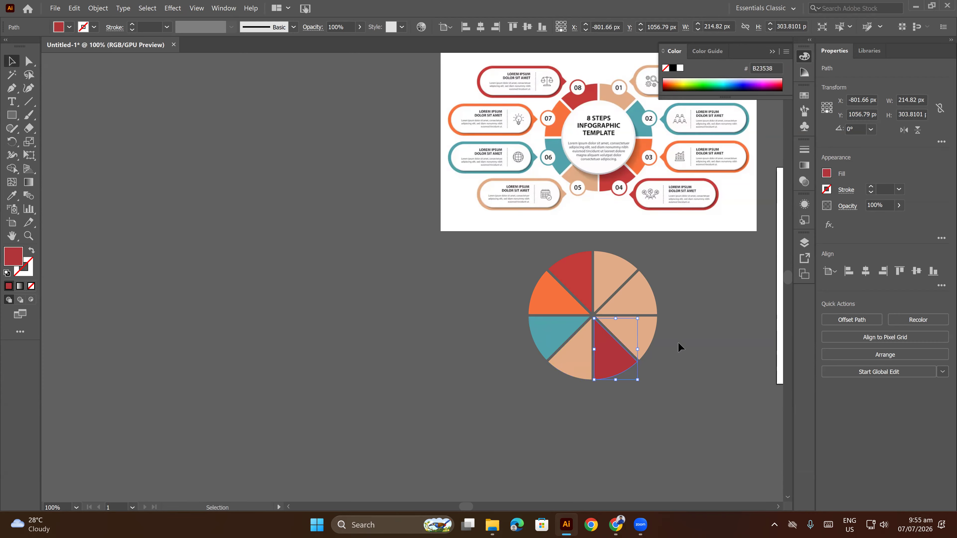
Fill the slice below the right horizontal gap with the left slice's orange and the one above it with the left slice's teal.
click(629, 330)
click(12, 195)
click(551, 298)
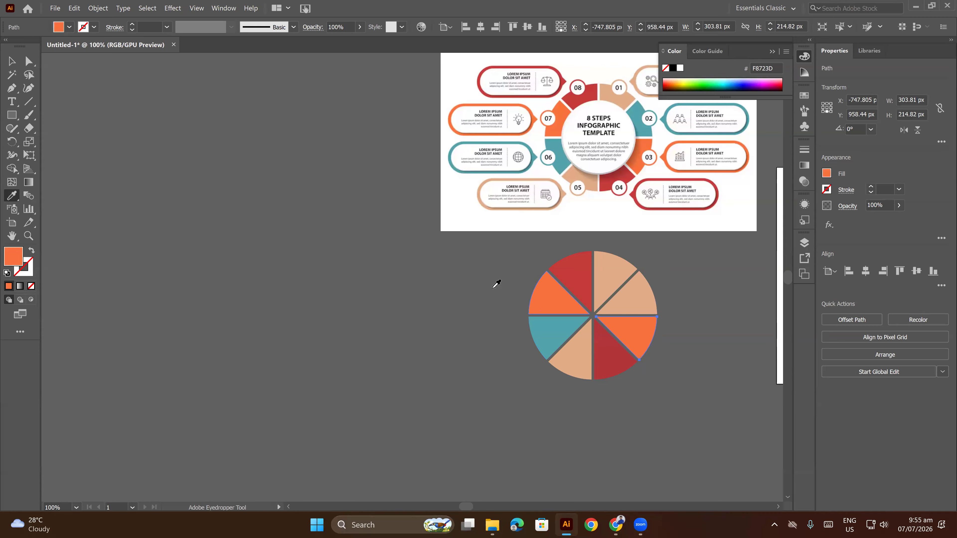
click(15, 64)
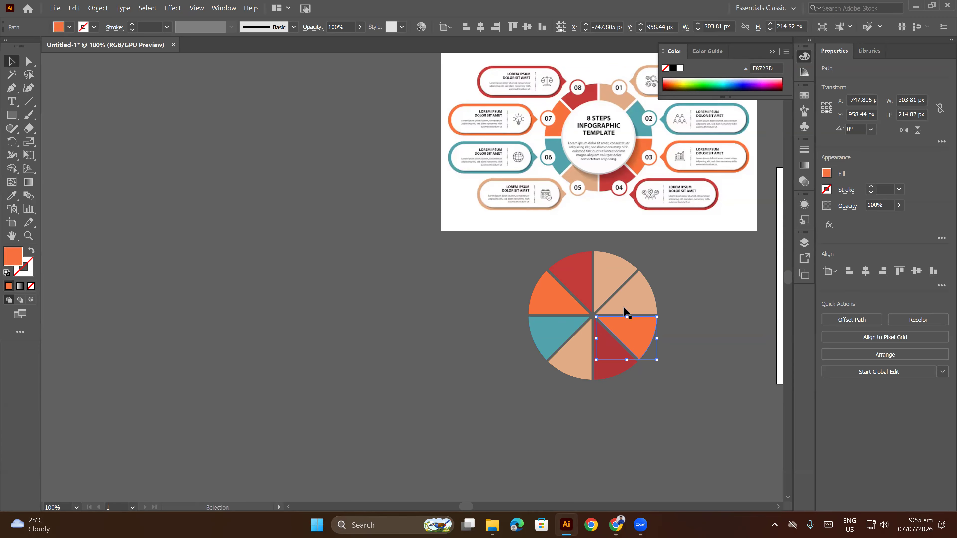
click(646, 296)
click(12, 196)
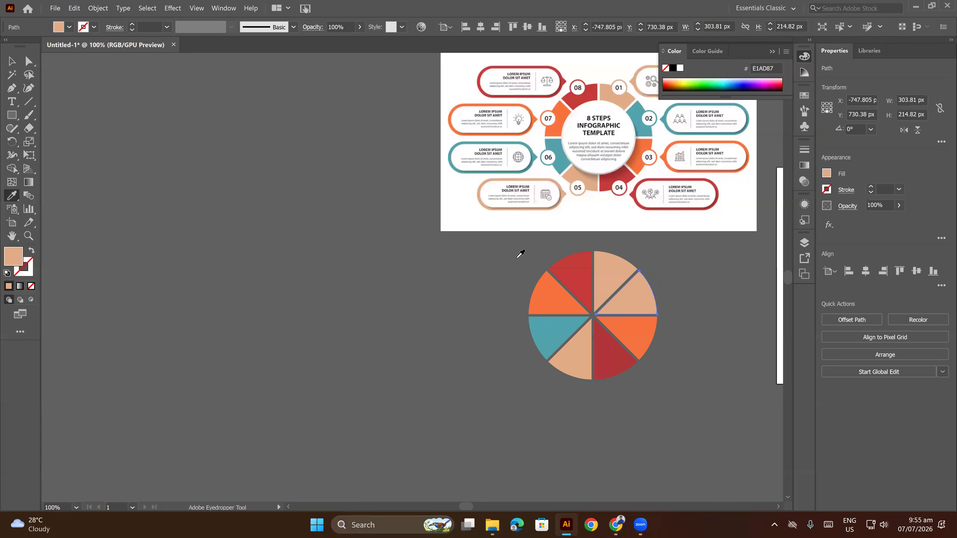
click(561, 320)
click(12, 62)
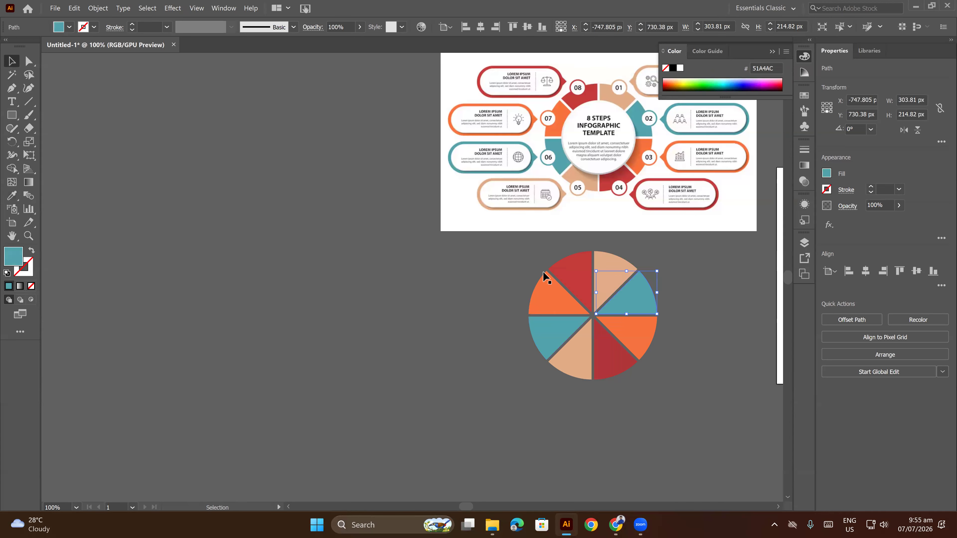
Group all eight colored slices of the pie circle into a single object.
click(612, 266)
click(499, 265)
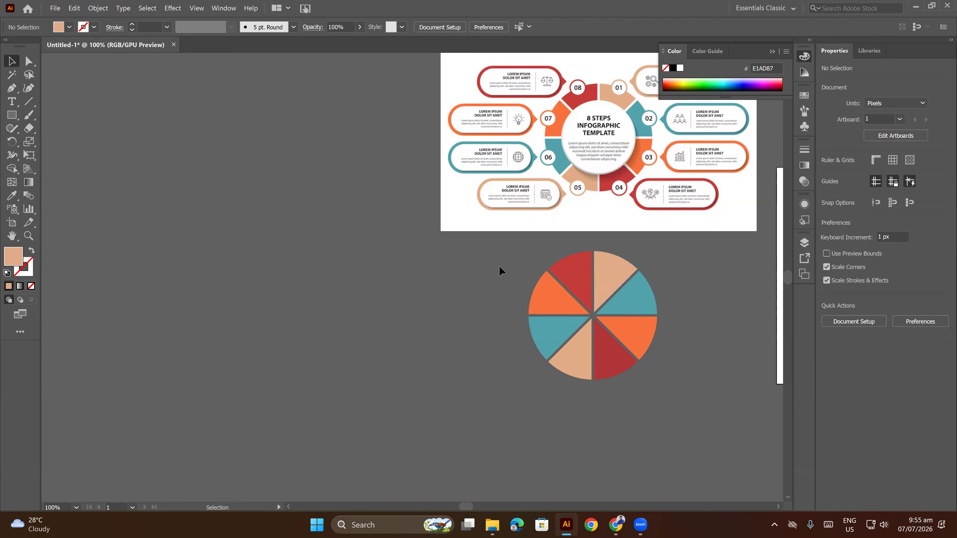
key(ctrl+a)
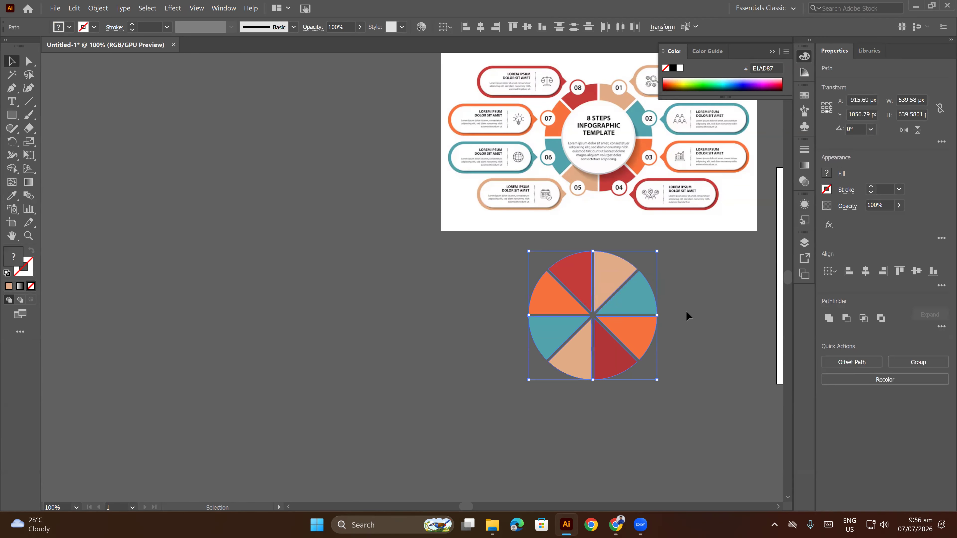
right_click(679, 311)
click(705, 157)
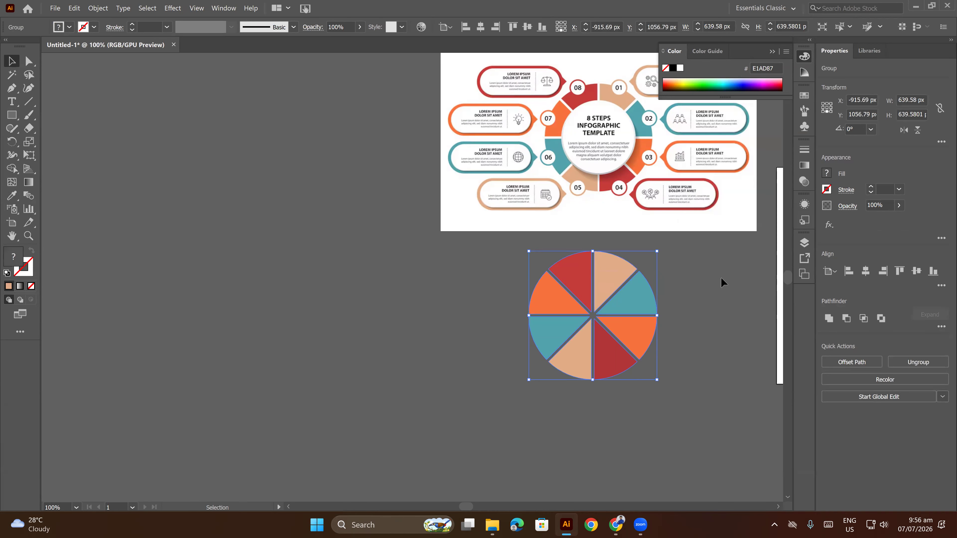
click(717, 292)
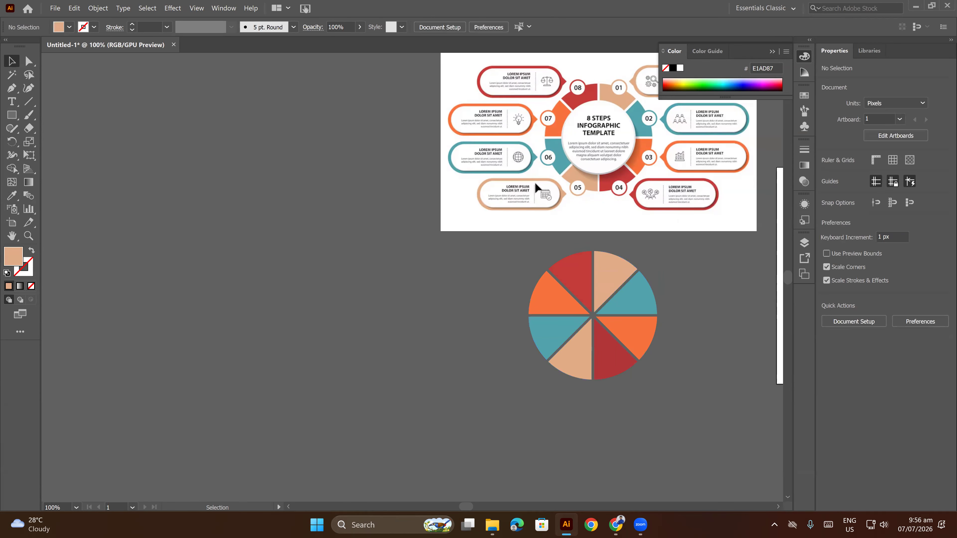
Draw a circle about 456 px wide centered on the slices and fill it with the light gray rim color sampled from the reference's central circle.
drag(14, 122, 57, 141)
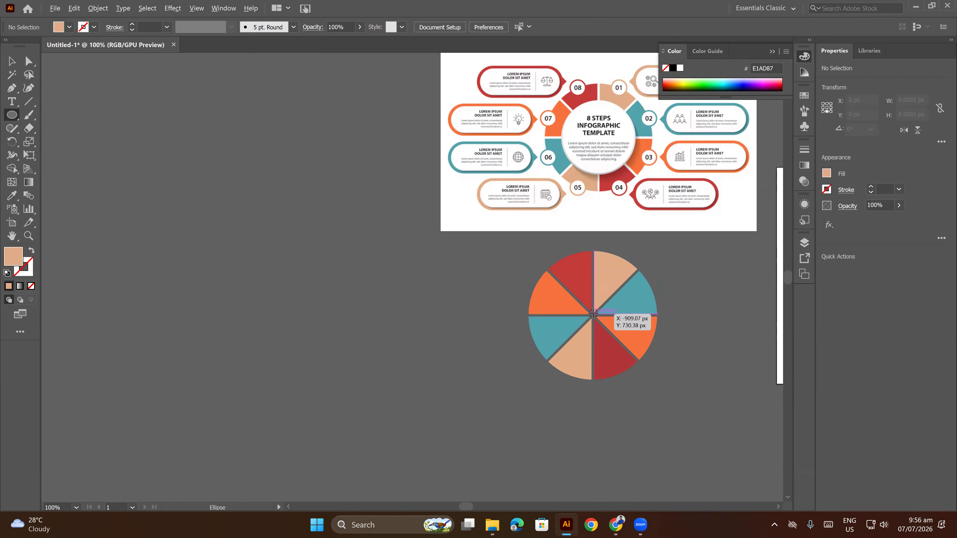
drag(594, 313, 621, 358)
key(i)
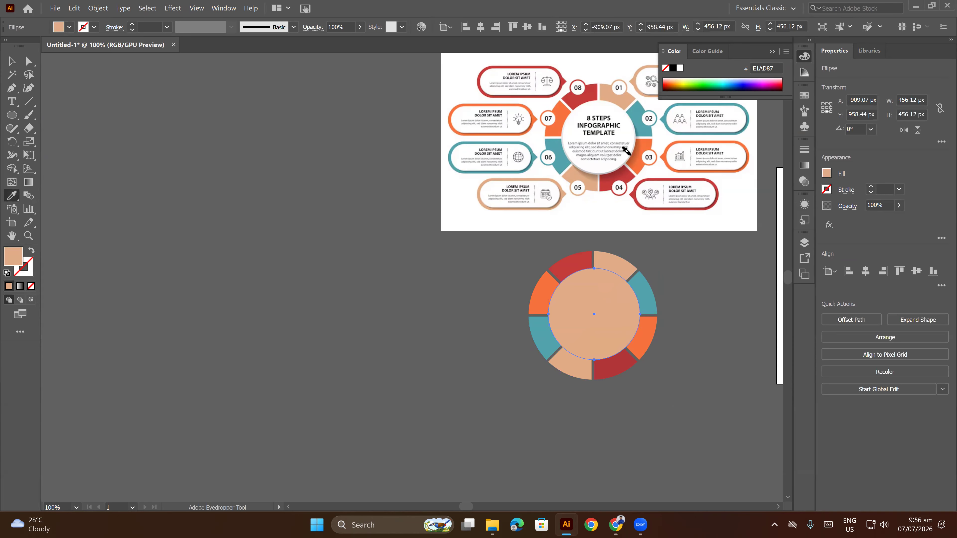
scroll(625, 153, up, 5)
click(619, 155)
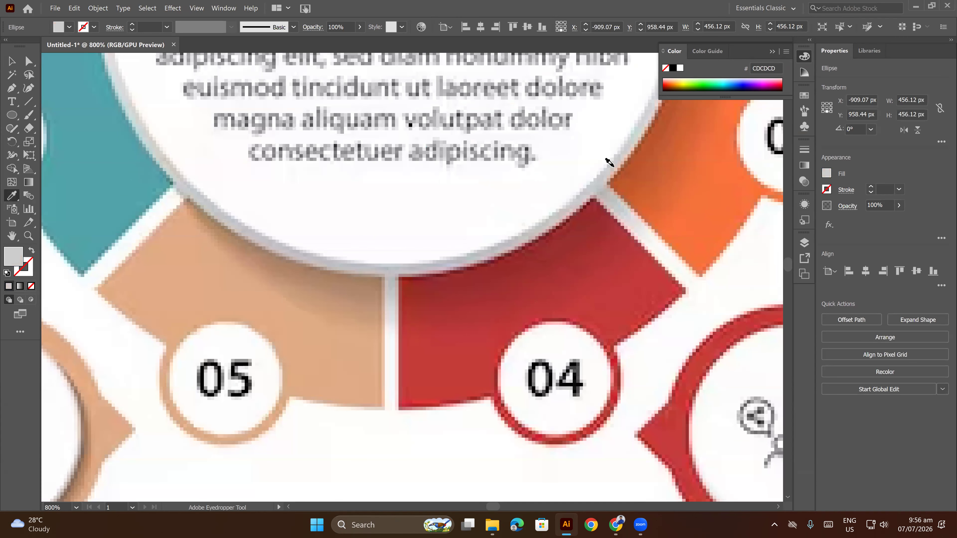
scroll(609, 158, down, 5)
click(10, 61)
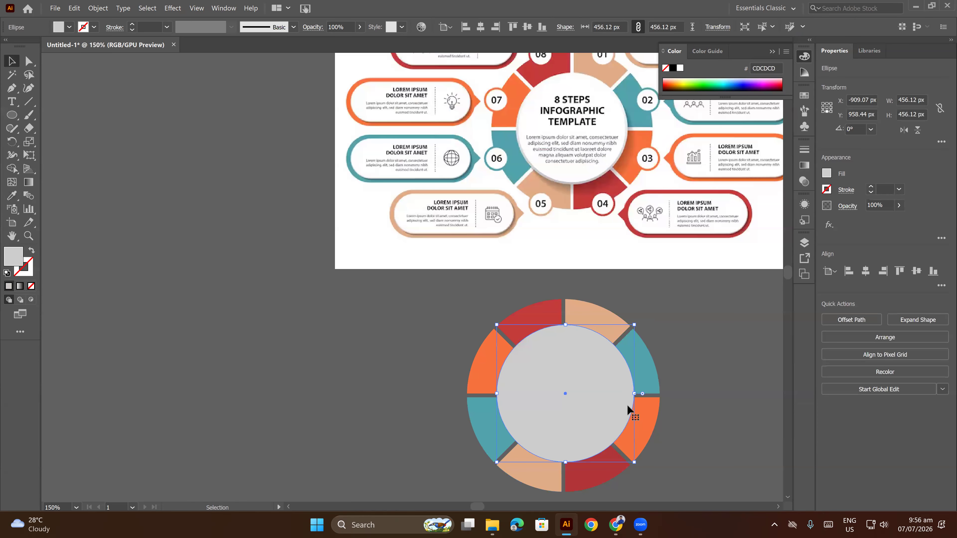
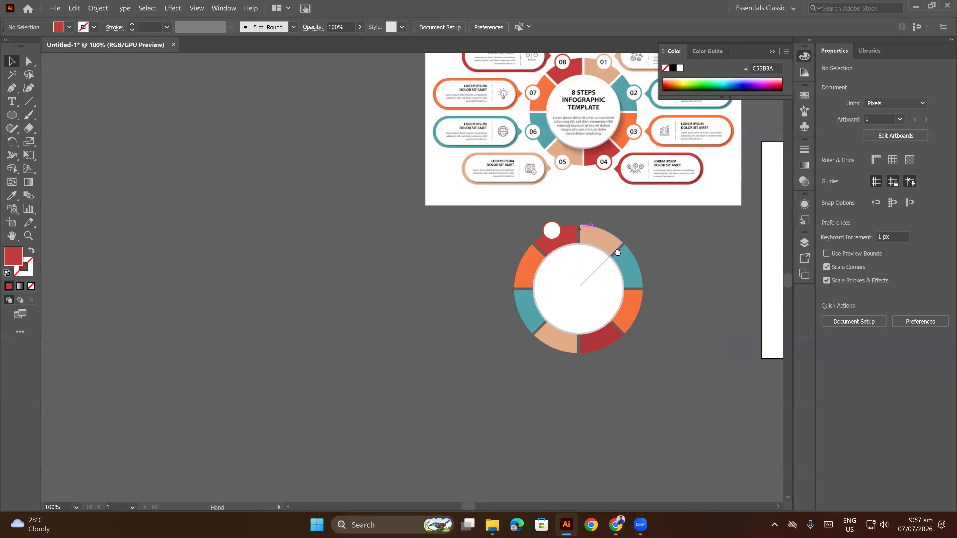
Nudge the small white badge with its red ring on the upper-left red slice about 1.86 px left and 1.24 px down.
scroll(550, 249, up, 4)
drag(466, 231, 560, 272)
click(404, 250)
click(646, 292)
scroll(646, 292, down, 3)
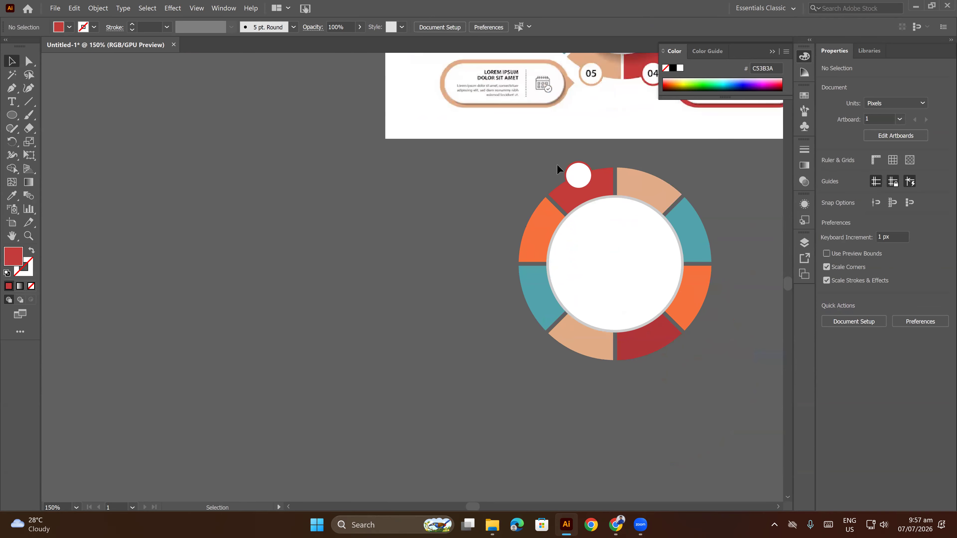
scroll(556, 164, up, 2)
key(ctrl+a)
scroll(597, 181, up, 3)
key(ctrl+z)
key(ctrl+z)
drag(586, 169, 583, 171)
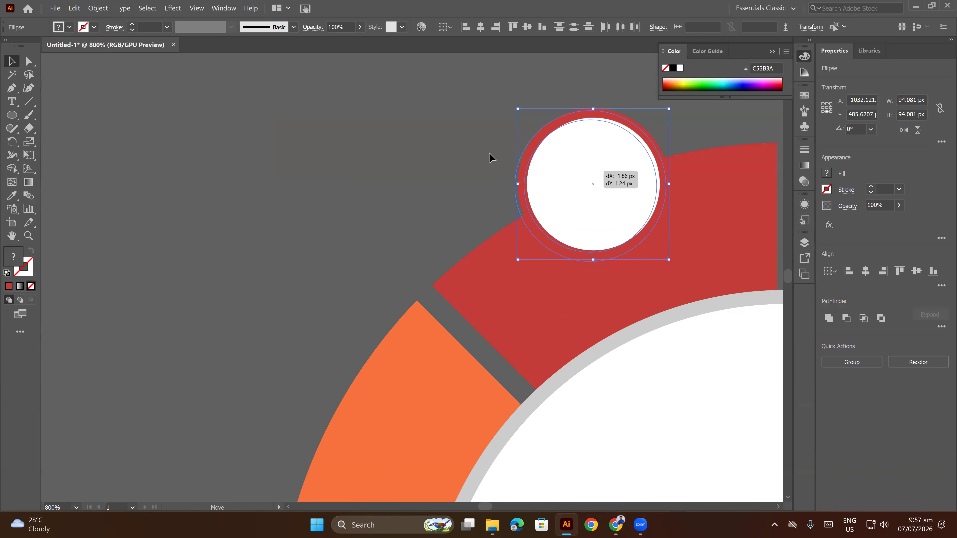
click(433, 165)
scroll(432, 166, down, 5)
Copy the red-ringed badge onto the left orange slice by rotating it 45° about the large circle's center.
drag(443, 154, 588, 269)
scroll(470, 164, down, 2)
scroll(568, 261, up, 2)
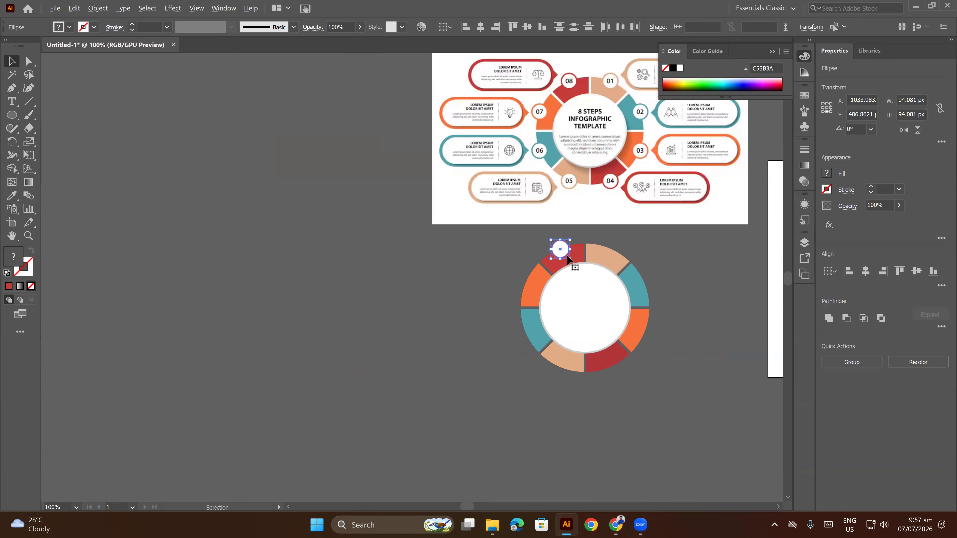
scroll(565, 259, down, 1)
scroll(562, 256, up, 1)
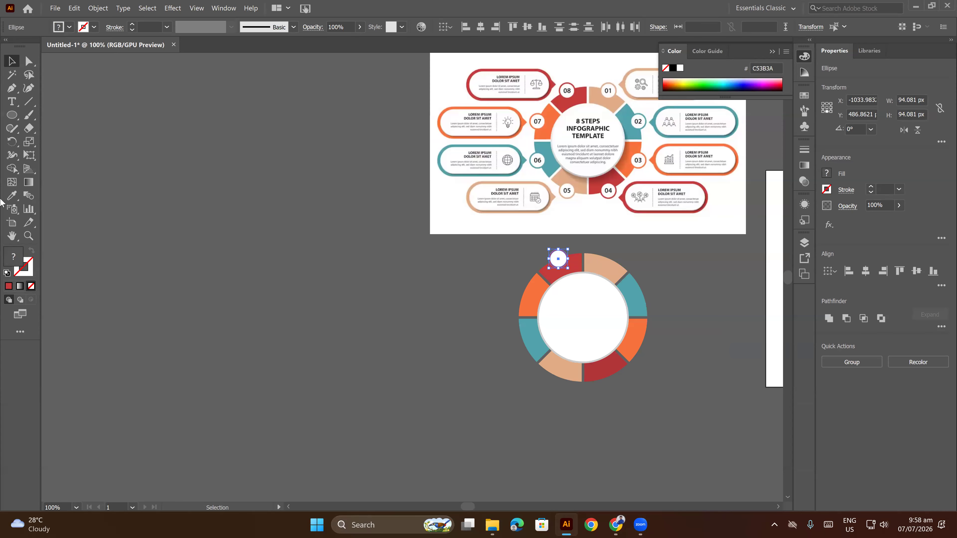
click(12, 141)
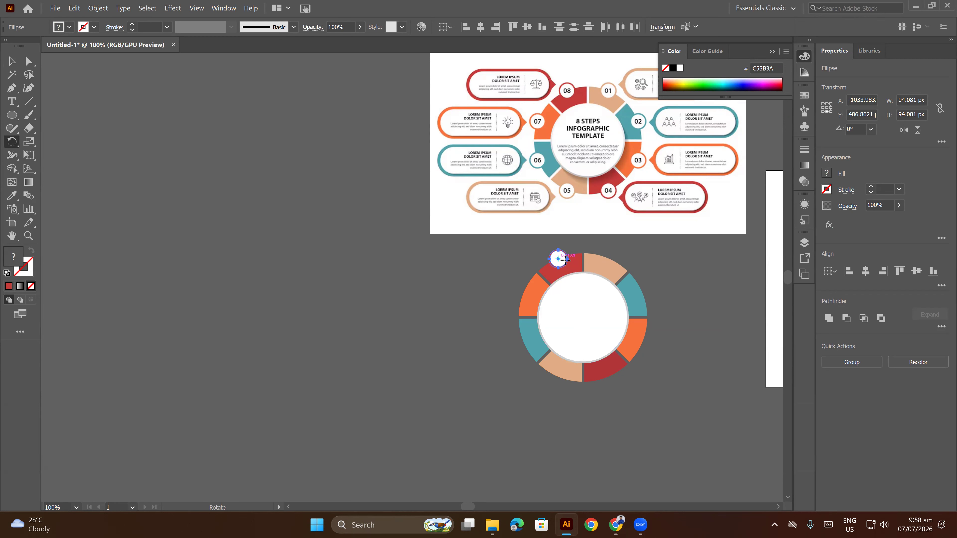
alt+click(583, 317)
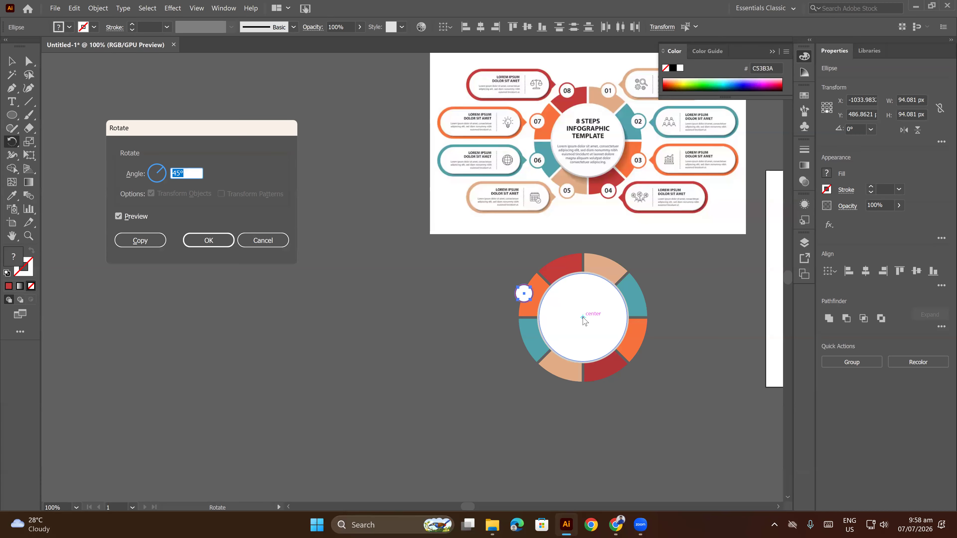
click(148, 241)
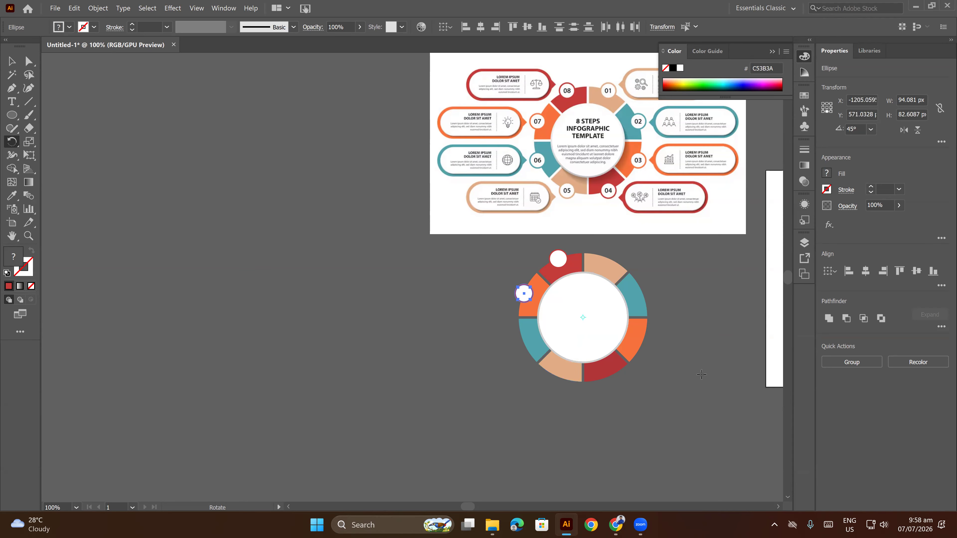
Repeat the 45° rotated copy until all eight slices carry a badge, and deselect.
key(ctrl+d)
key(ctrl+d)
key(ctrl+d)
key(ctrl+d)
key(ctrl+d)
key(ctrl+d)
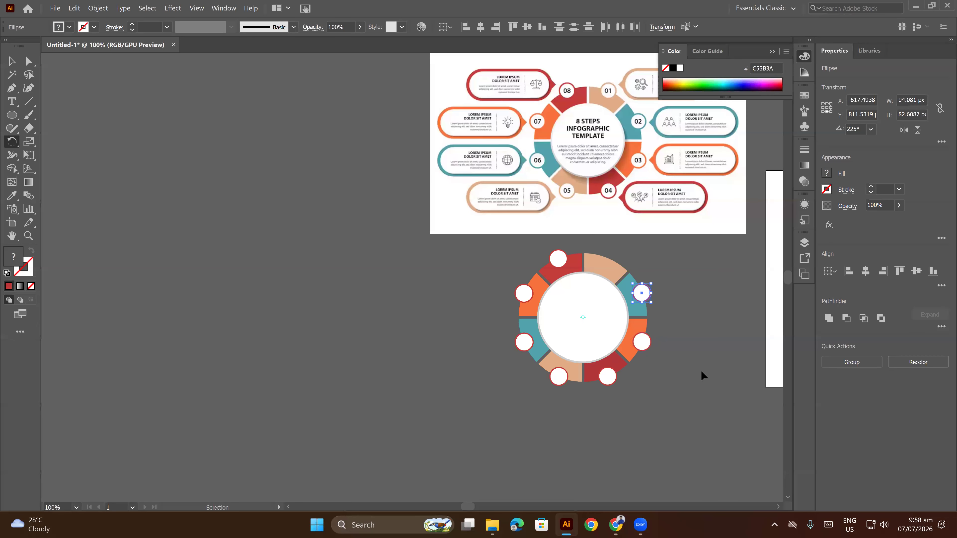
key(r)
click(10, 61)
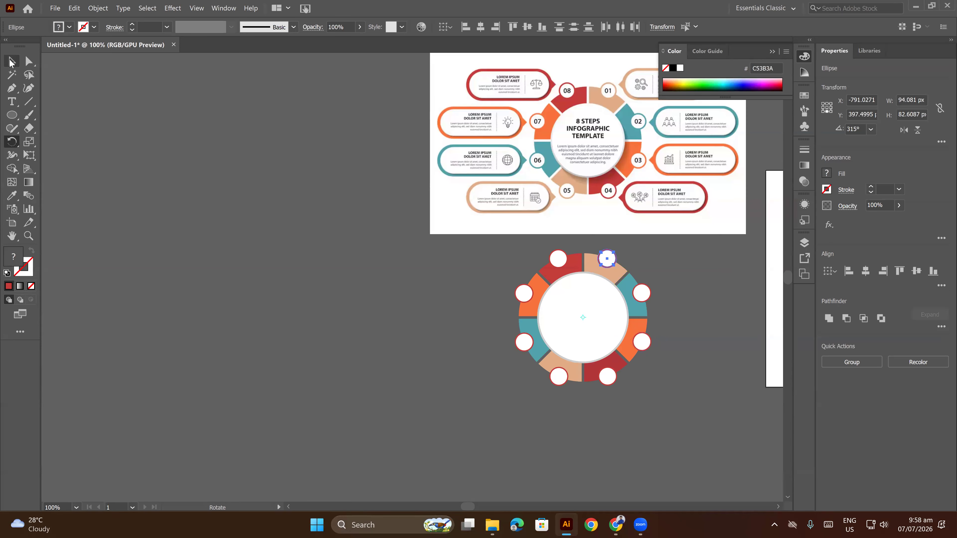
click(248, 160)
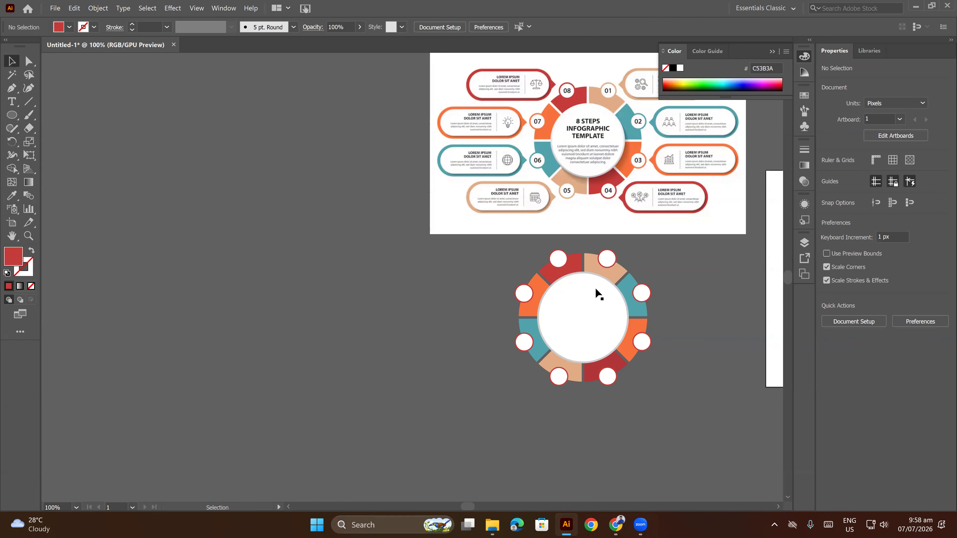
Recolor the ring of the badge on the upper-left orange slice with that slice's orange.
scroll(536, 286, up, 3)
drag(545, 331, 330, 208)
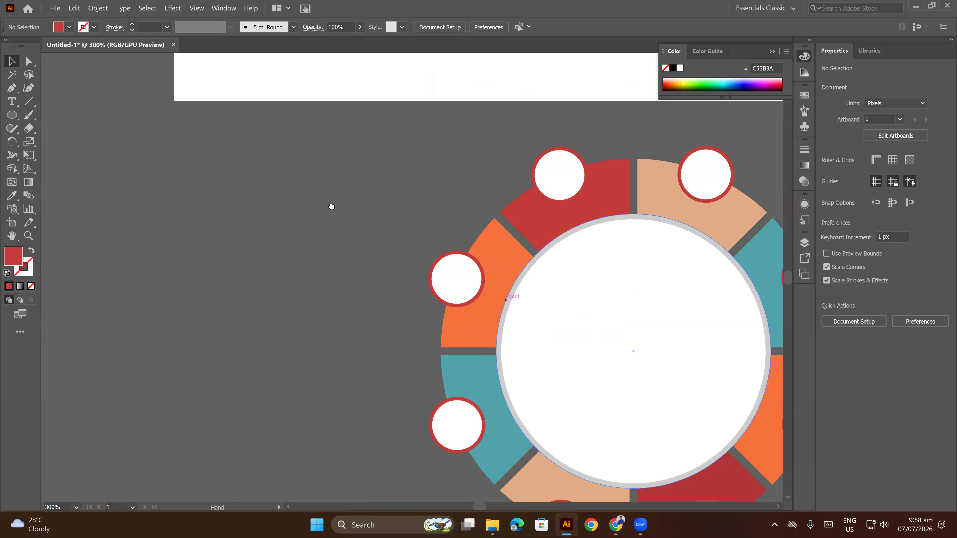
click(281, 161)
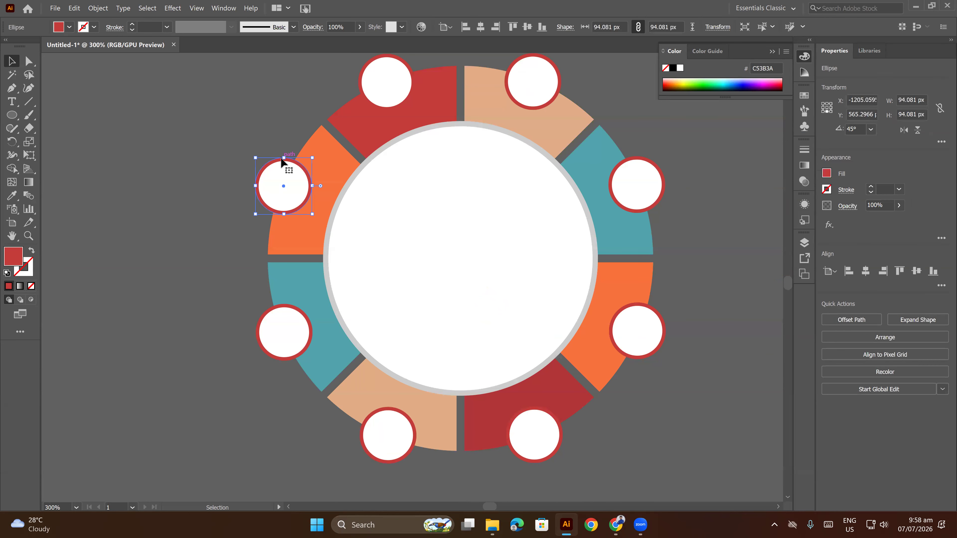
click(12, 195)
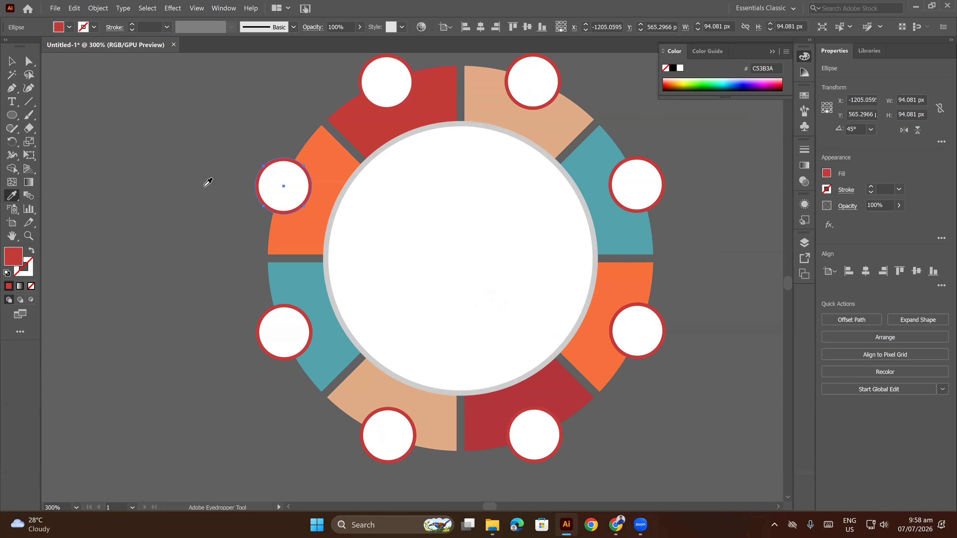
click(314, 138)
click(11, 61)
click(253, 315)
Recolor the ring of the badge on the lower-left teal slice with that slice's teal.
click(269, 316)
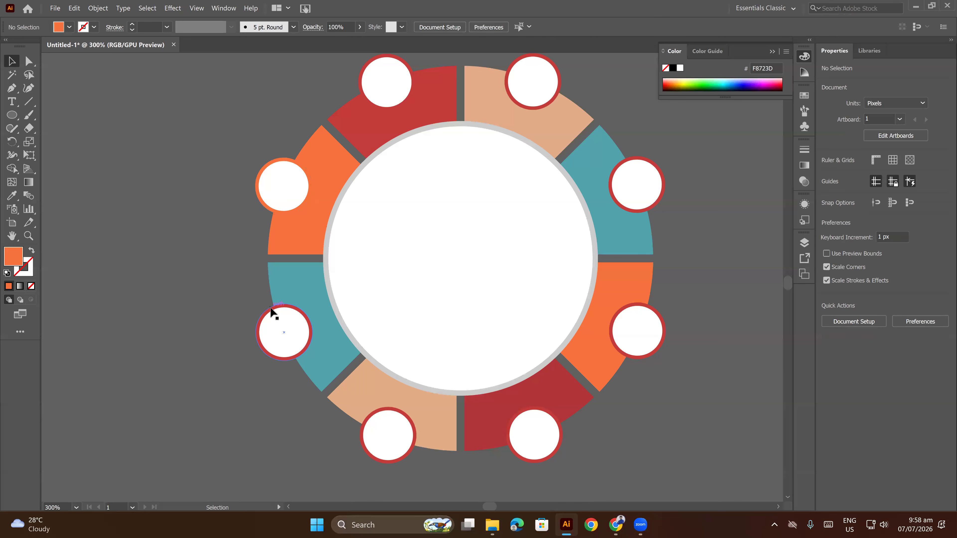
click(12, 195)
click(290, 272)
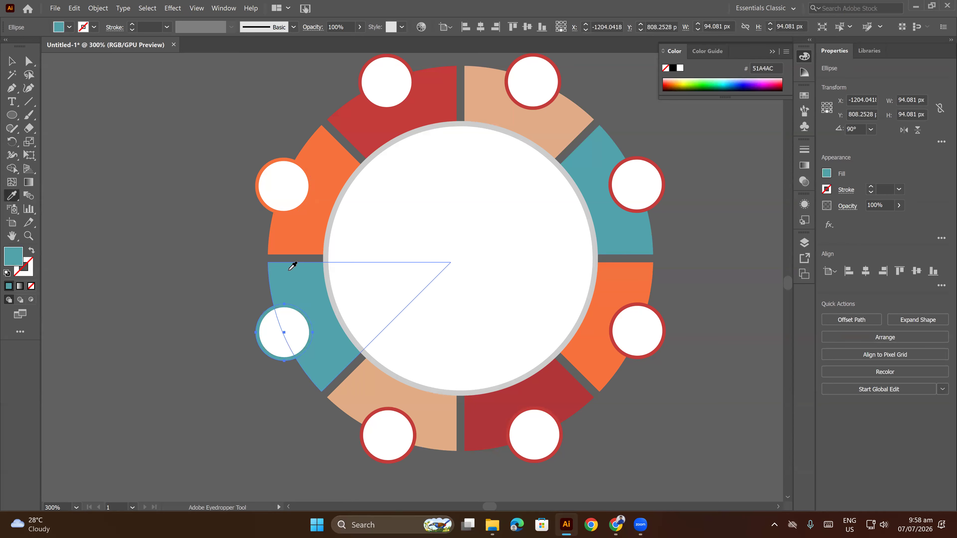
click(10, 61)
click(162, 347)
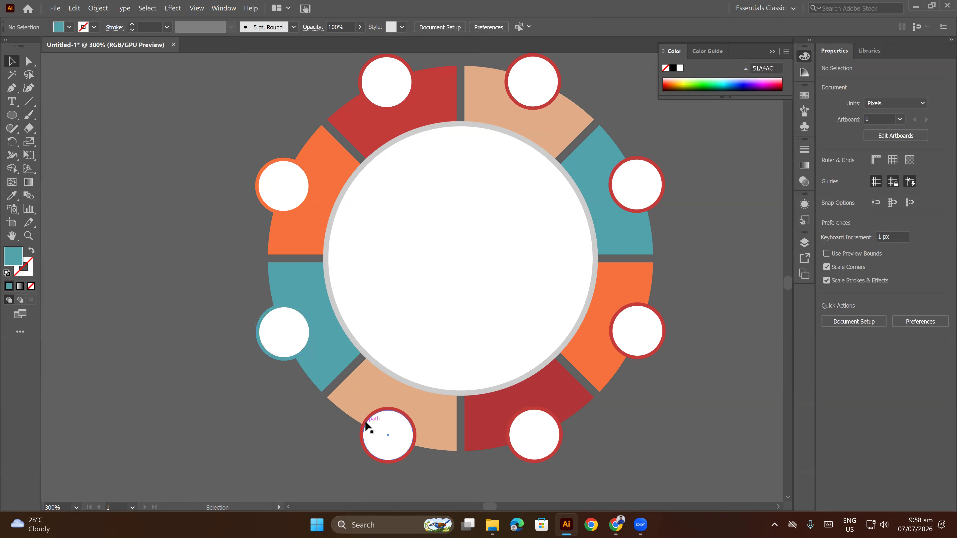
Match the two bottom badge rings to their slices: tan left of the vertical gap, dark red right of it.
click(366, 427)
click(12, 195)
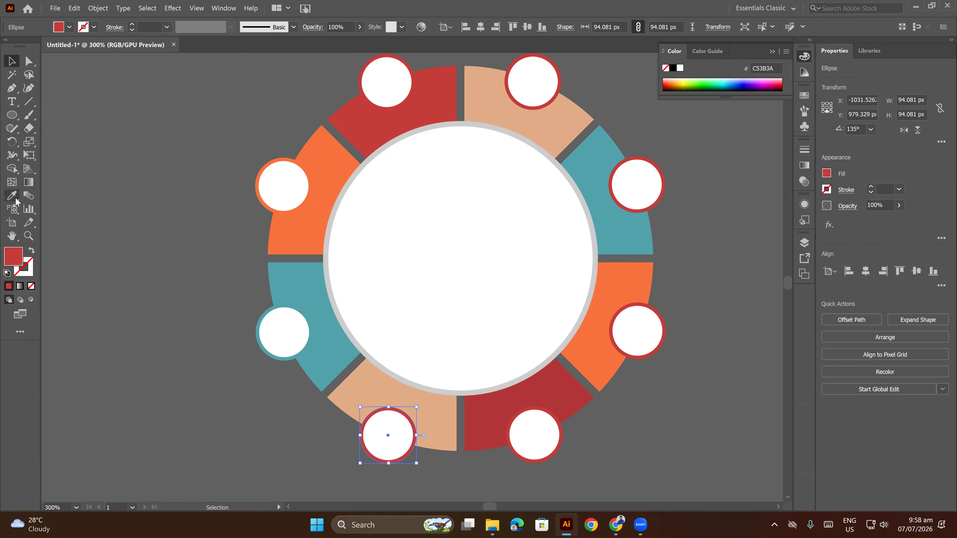
click(362, 378)
key(v)
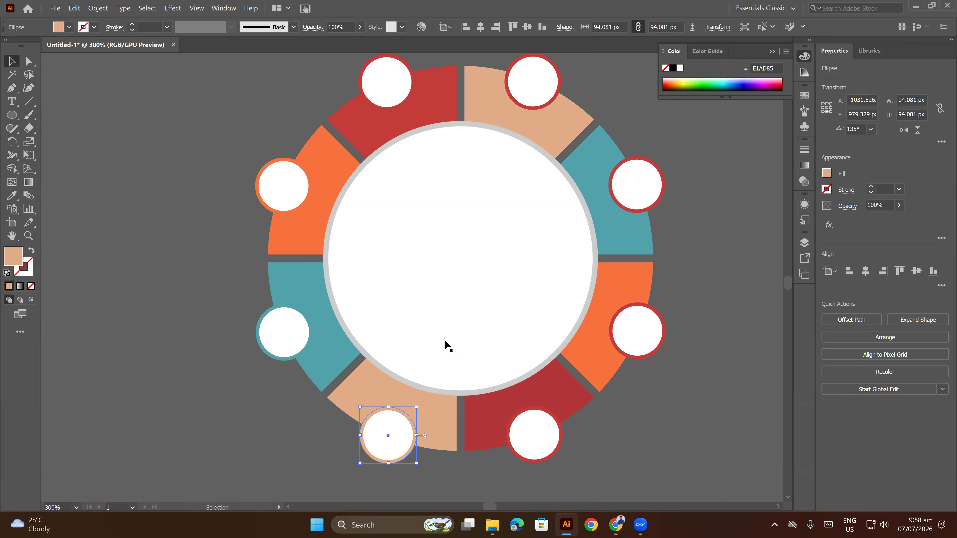
click(562, 428)
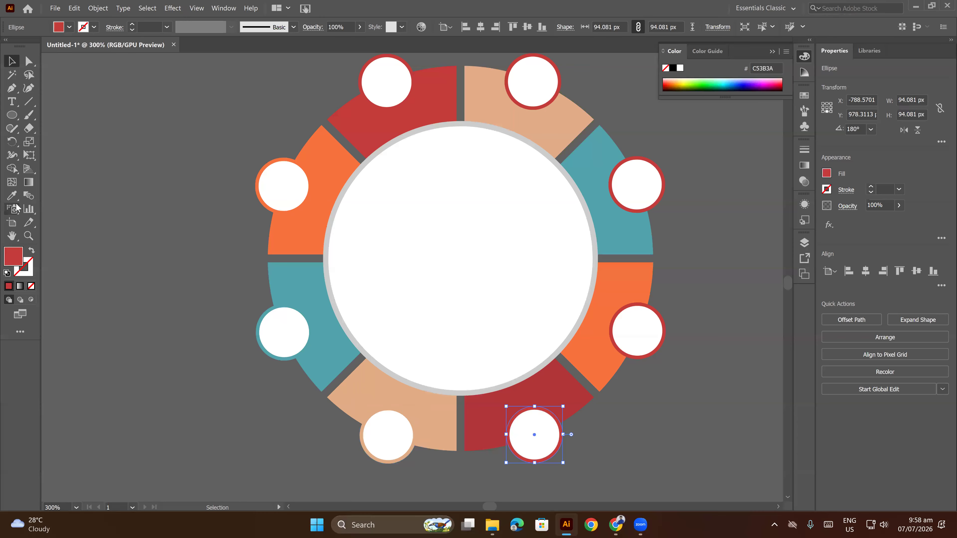
click(12, 196)
click(559, 396)
key(v)
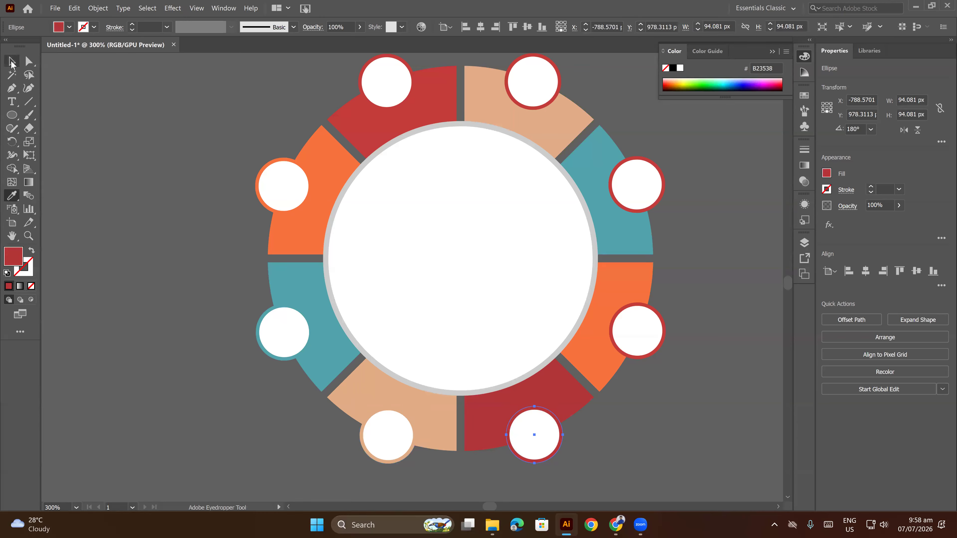
Match the two right-hand badge rings to their slices: orange below the horizontal gap, teal above it.
click(658, 349)
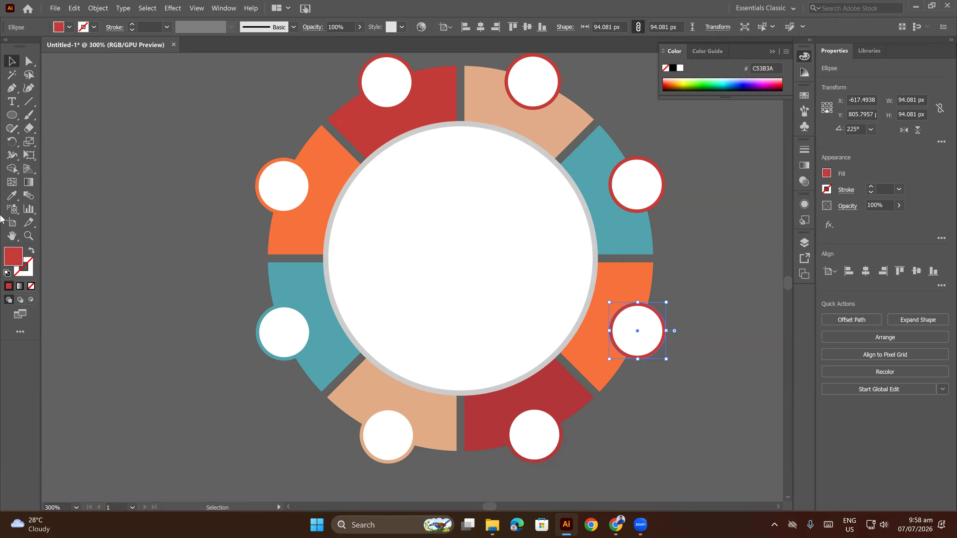
click(12, 195)
click(589, 362)
key(v)
click(619, 203)
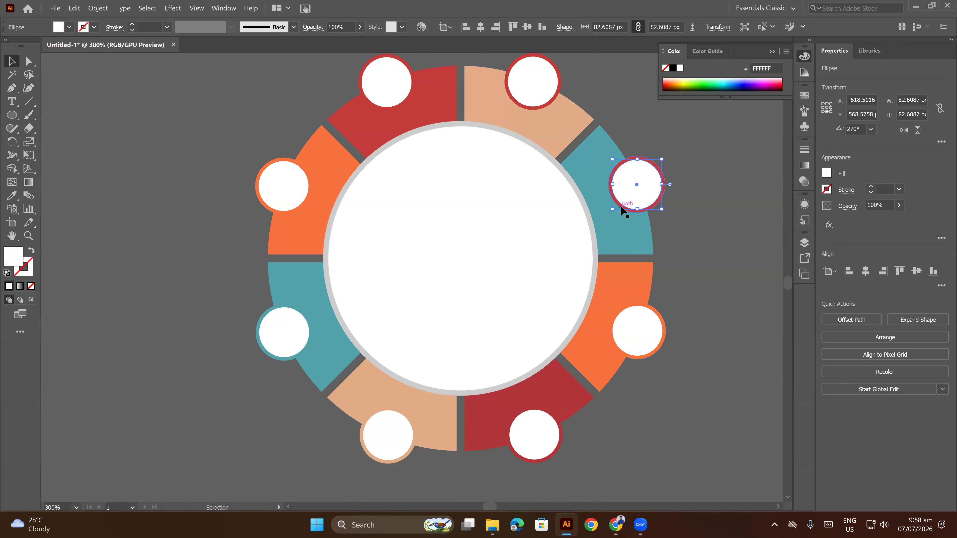
click(12, 196)
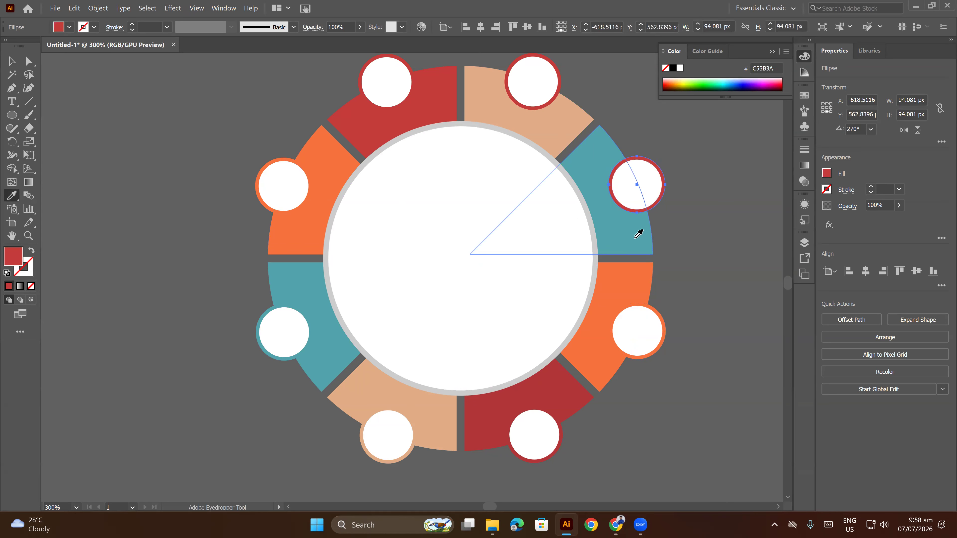
click(636, 231)
click(12, 62)
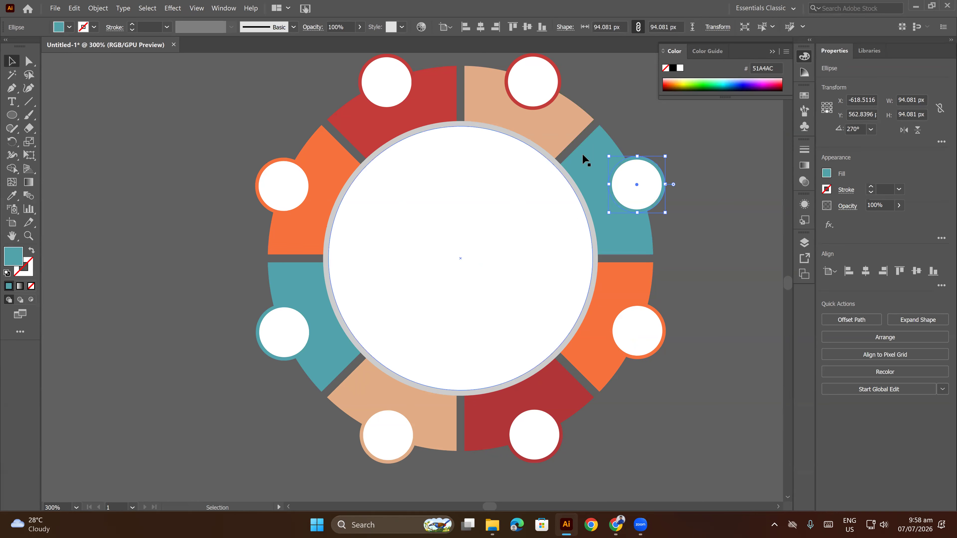
Recolor the ring of the badge on the upper-right tan slice with that slice's tan, and deselect.
click(559, 92)
click(12, 196)
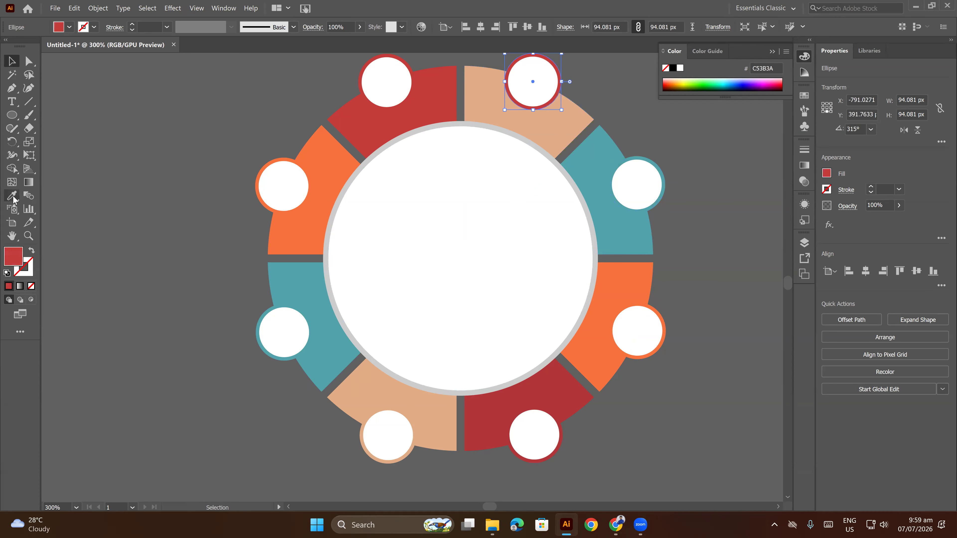
click(486, 99)
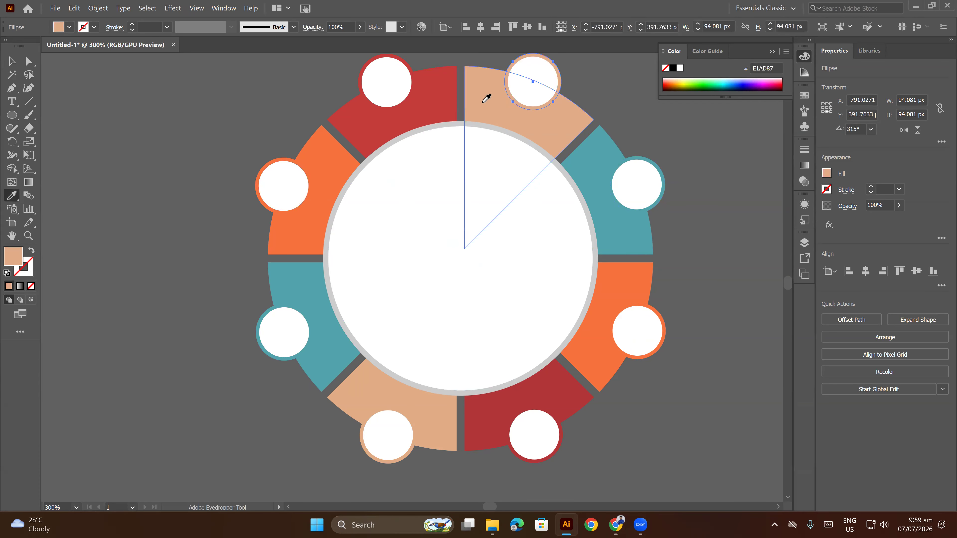
click(11, 62)
click(211, 142)
Add the text 08 in Myriad Pro Regular, 12 pt, inside the badge on the upper-left red slice.
scroll(559, 220, down, 2)
scroll(661, 256, down, 2)
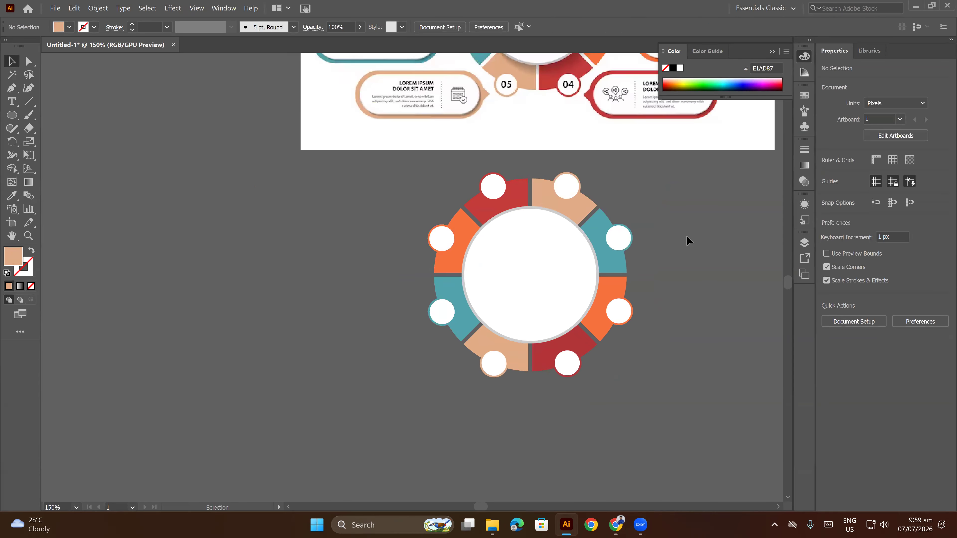
drag(685, 239, 693, 278)
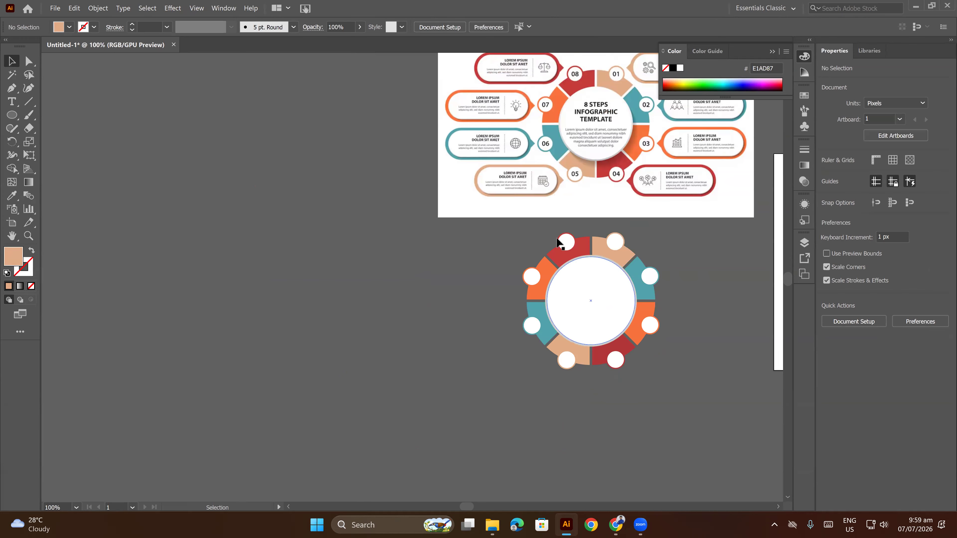
scroll(559, 245, up, 2)
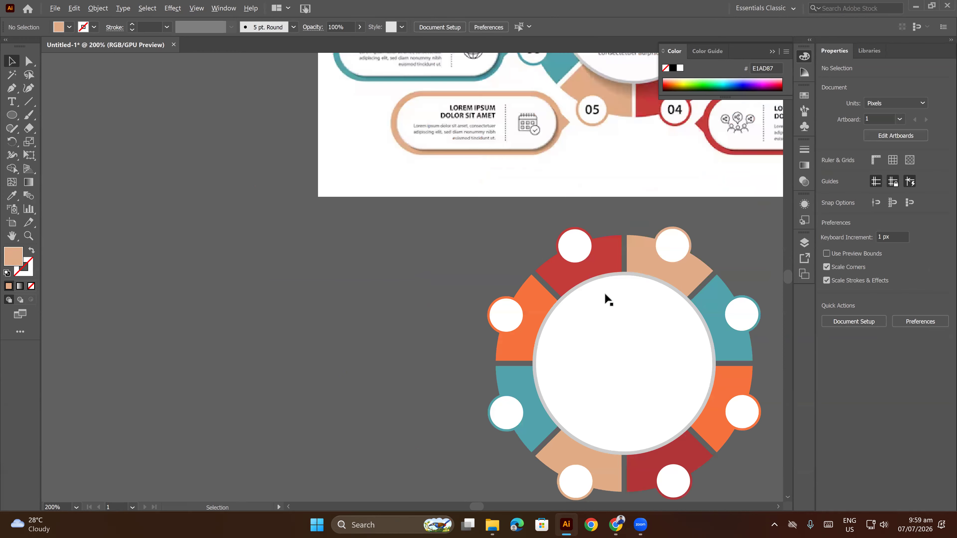
click(12, 106)
scroll(596, 261, up, 2)
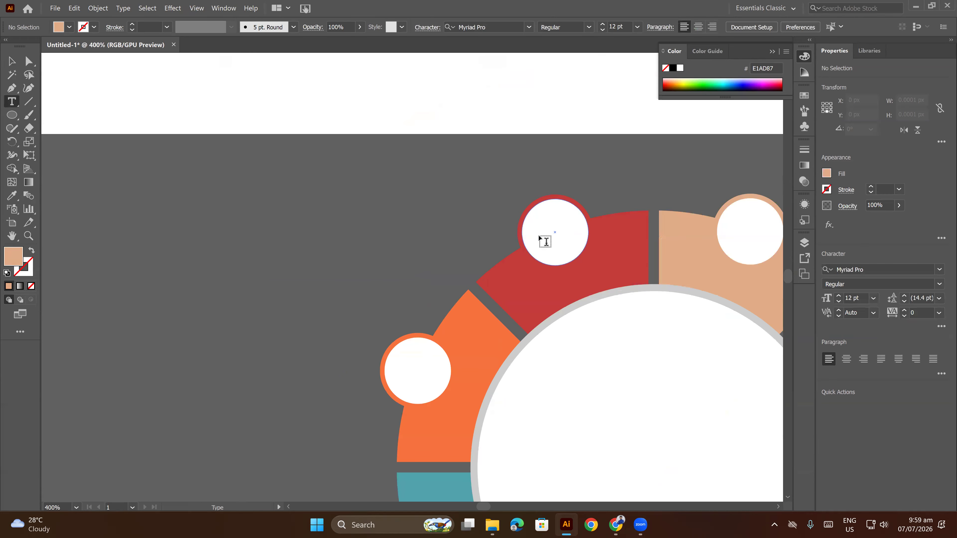
click(539, 231)
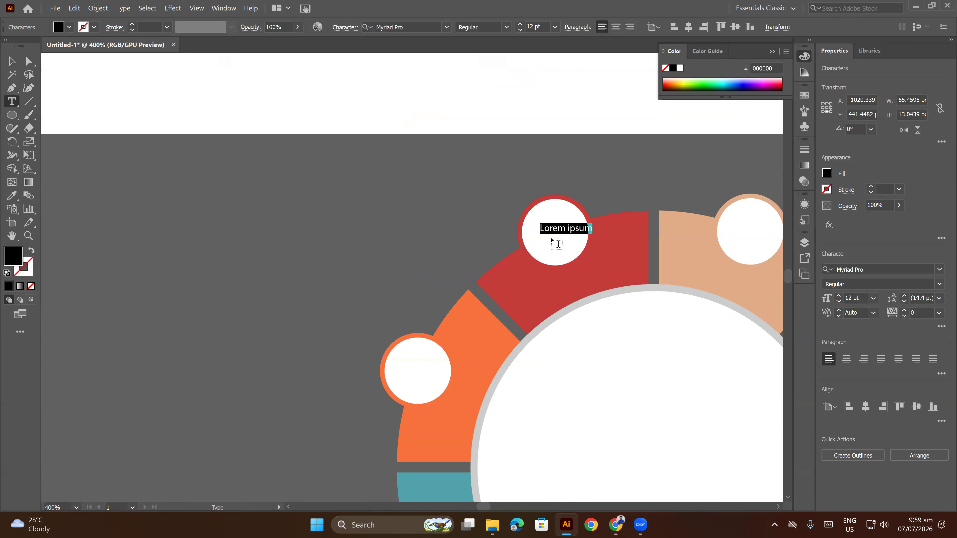
scroll(556, 240, down, 4)
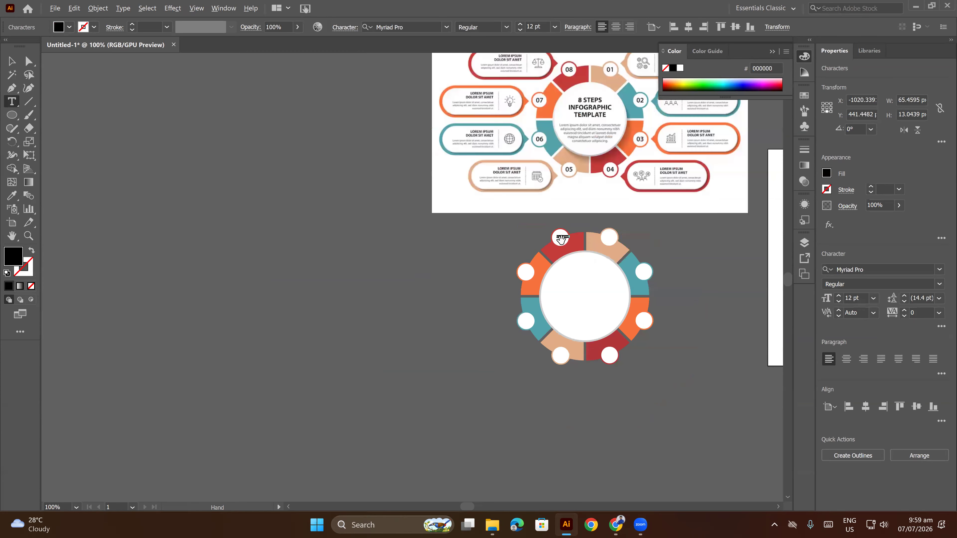
scroll(560, 238, up, 4)
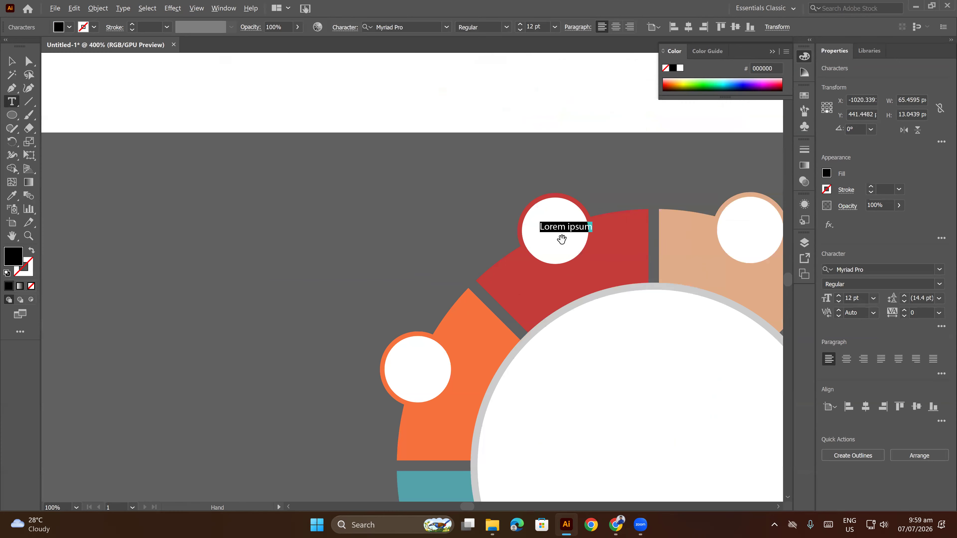
text(08)
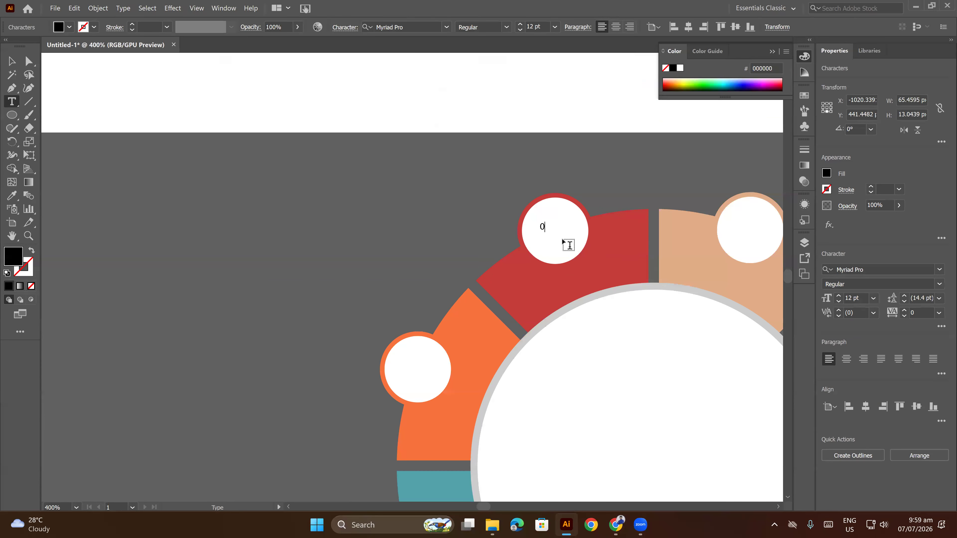
Enlarge the 08 label and center it within the white badge on the upper-left red slice.
click(18, 65)
drag(550, 228, 507, 242)
click(611, 183)
scroll(565, 234, up, 2)
scroll(538, 234, up, 1)
click(526, 237)
click(633, 170)
scroll(631, 168, down, 3)
drag(597, 203, 551, 148)
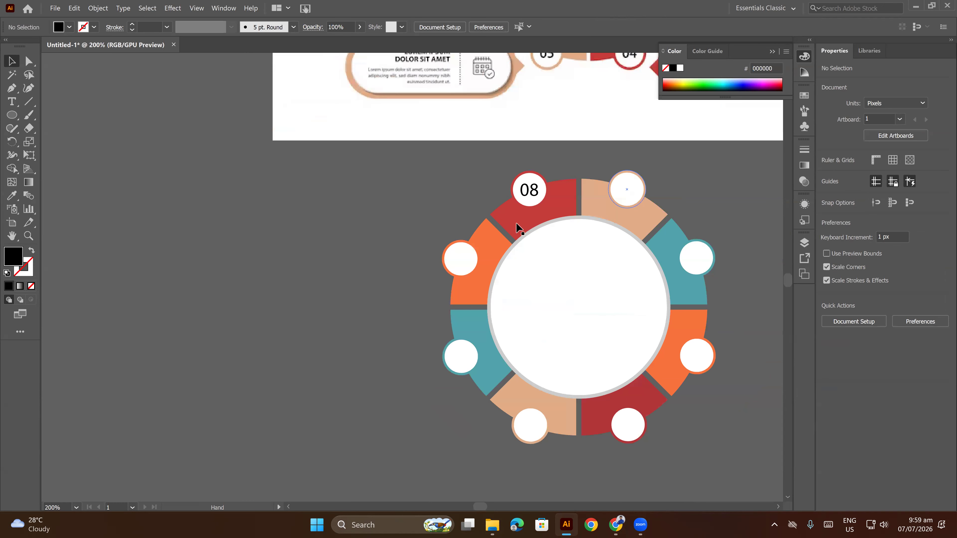
Create a copy of the 08 label rotated 45° about the center of the large white circle.
scroll(538, 221, up, 1)
scroll(546, 219, down, 1)
drag(550, 226, 540, 187)
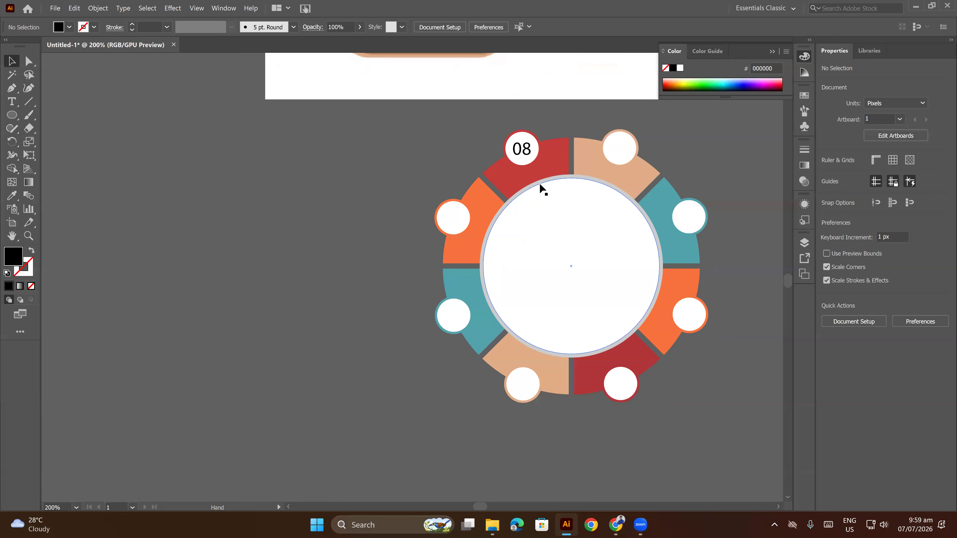
click(515, 147)
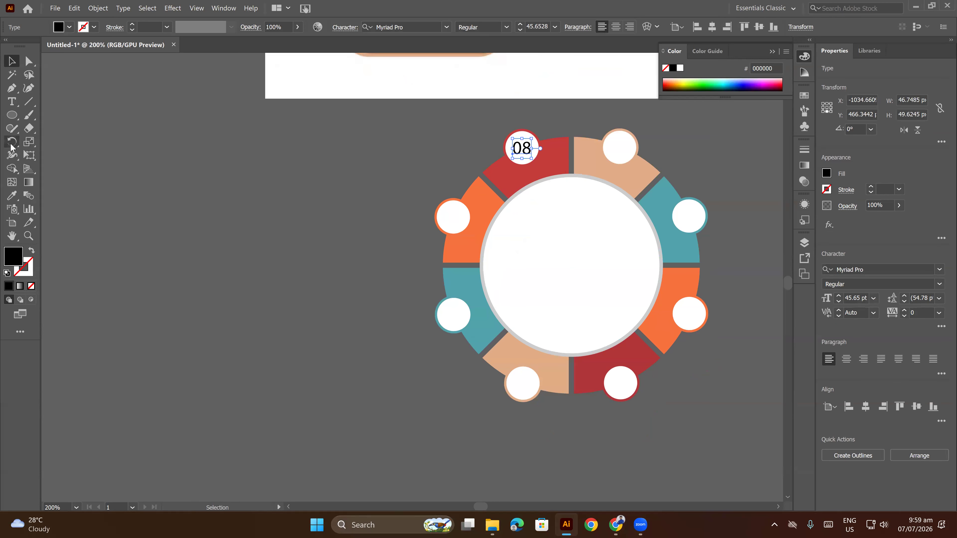
click(11, 143)
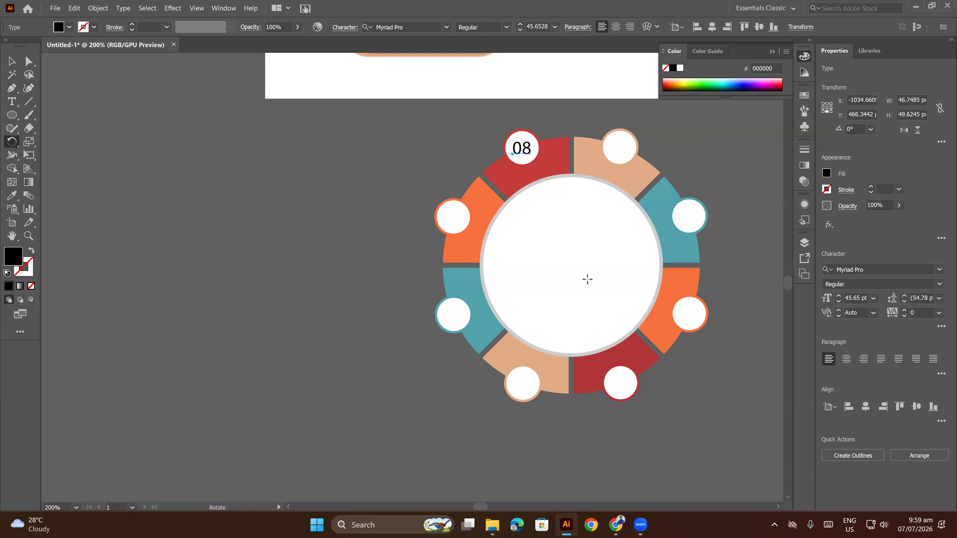
alt+click(570, 266)
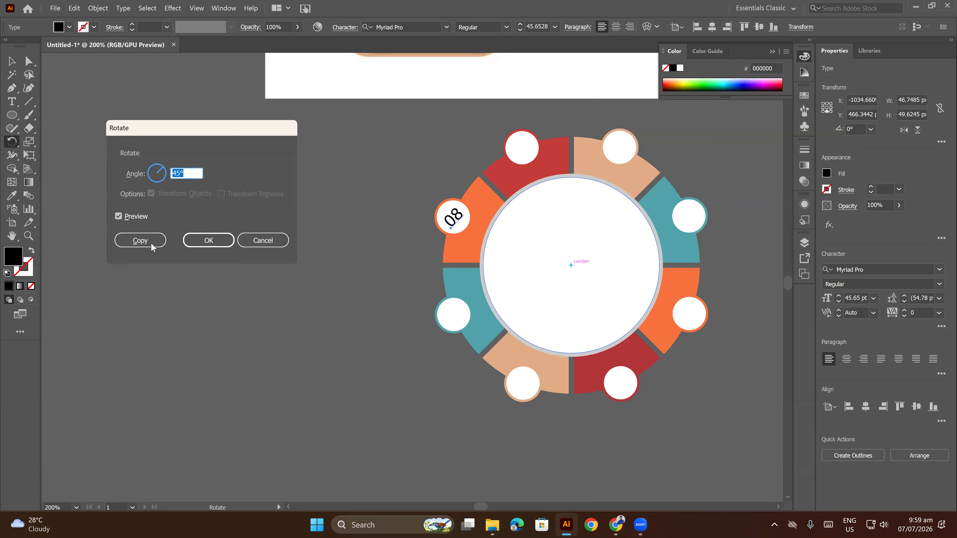
click(140, 240)
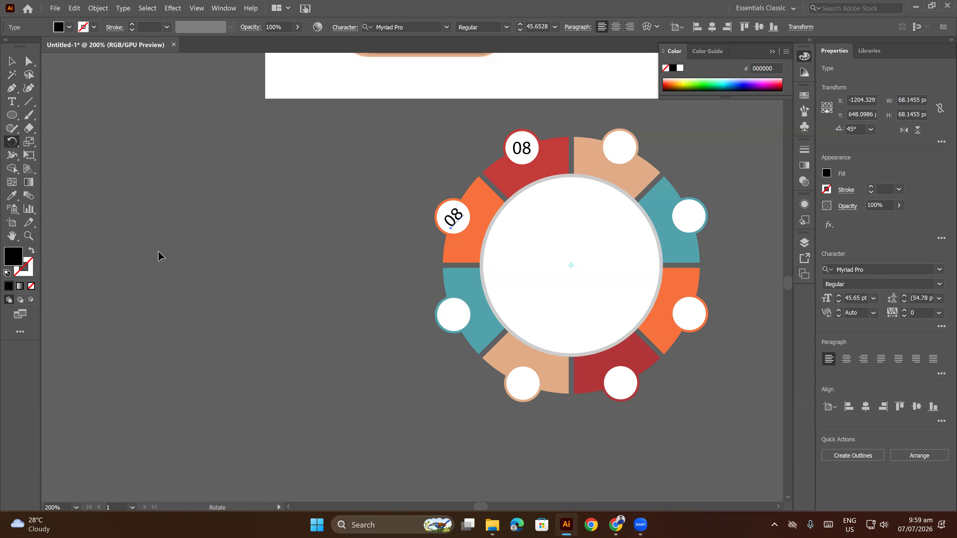
Repeat the rotated copy around the wheel until all eight badges have an 08 label, and deselect.
key(ctrl+d)
key(ctrl+d)
key(ctrl+d)
key(ctrl+d)
key(ctrl+d)
key(ctrl+d)
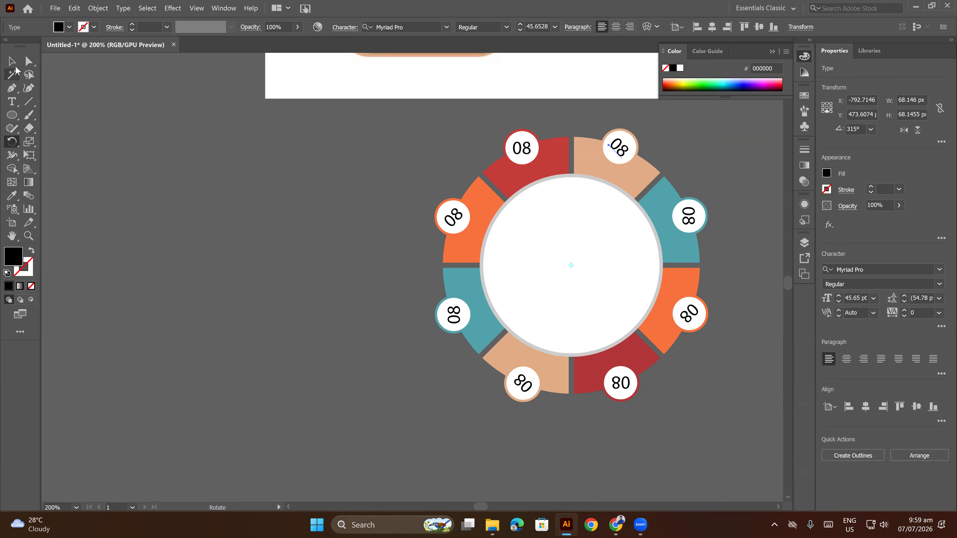
click(14, 64)
click(157, 152)
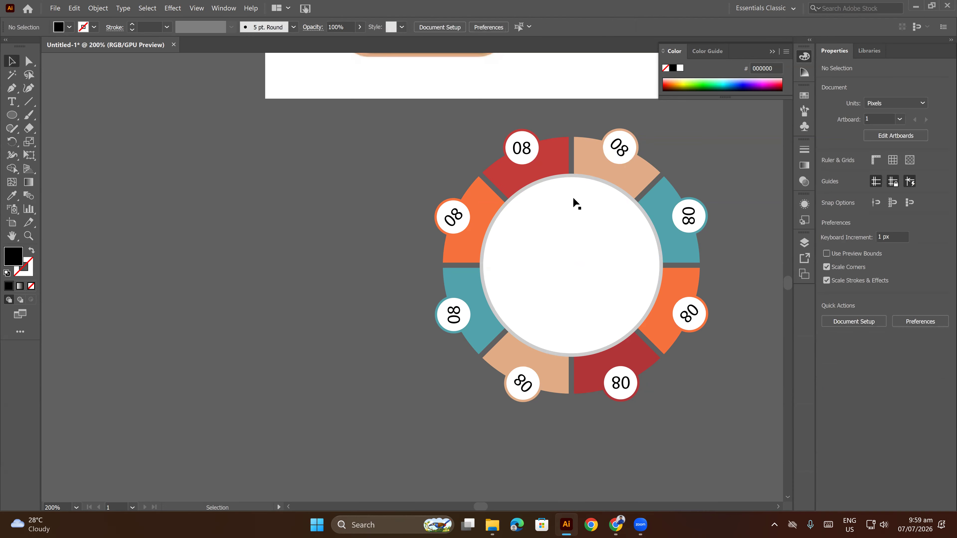
Rotate the seven copied 08 labels by 45°, each about its own center, using Transform Each.
click(619, 148)
shift+click(452, 218)
shift+click(454, 318)
shift+click(521, 384)
shift+click(621, 385)
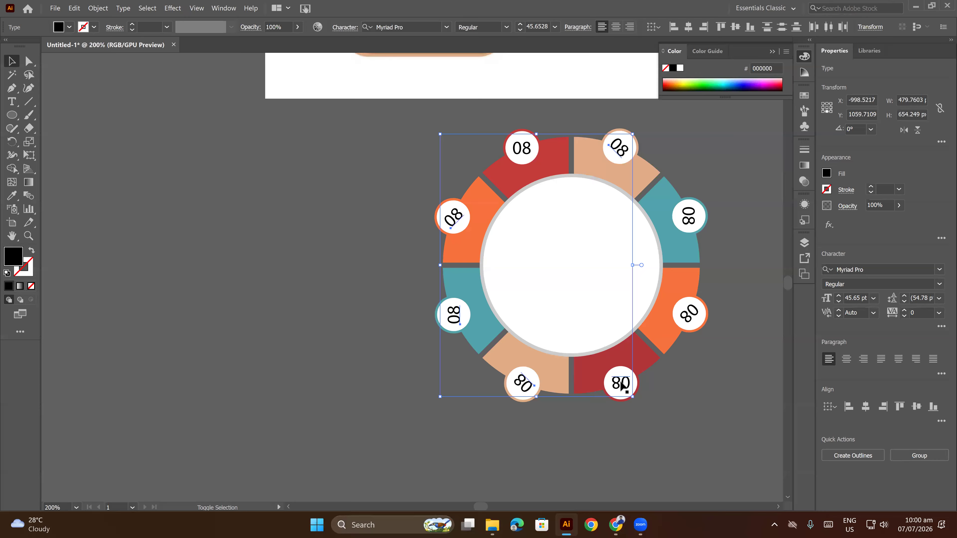
shift+click(689, 314)
shift+click(691, 214)
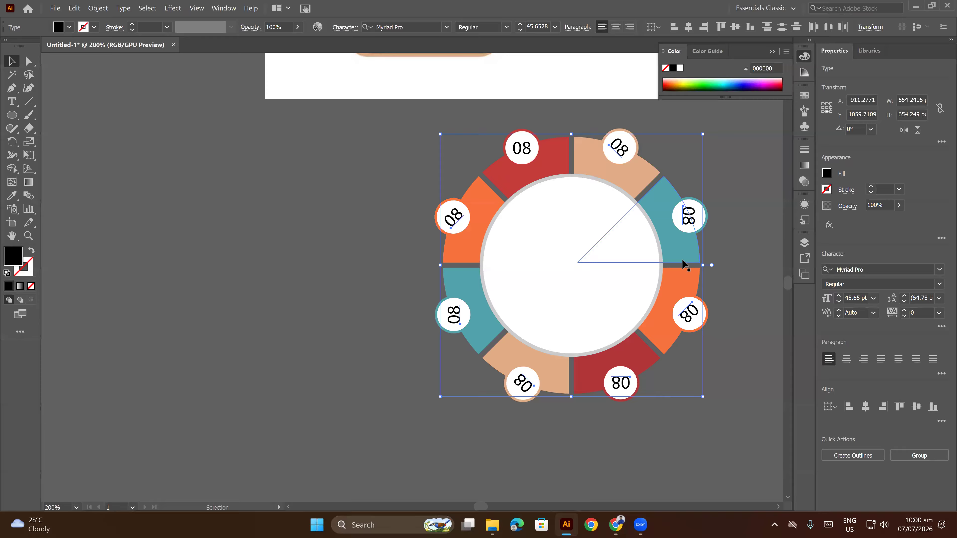
drag(442, 212, 455, 219)
click(97, 8)
mouse_move(112, 22)
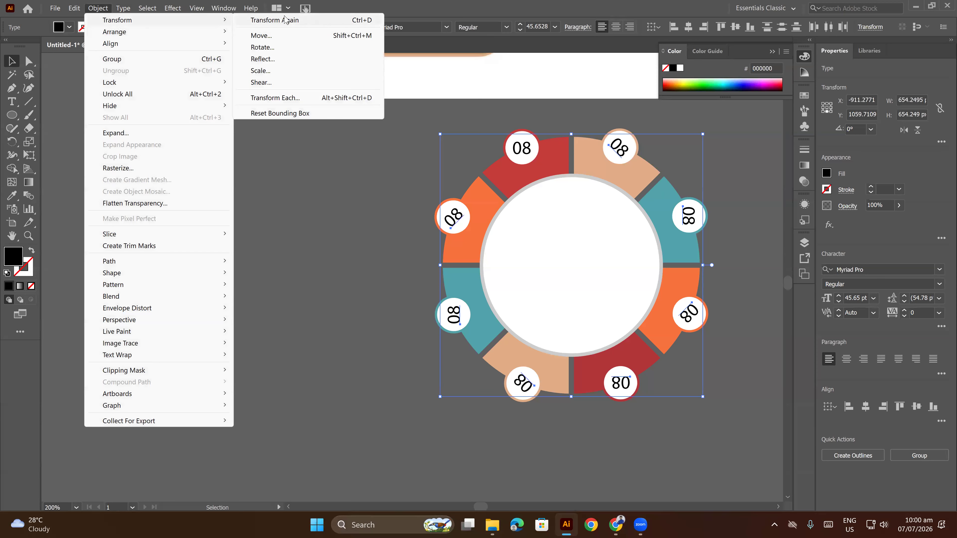
click(284, 98)
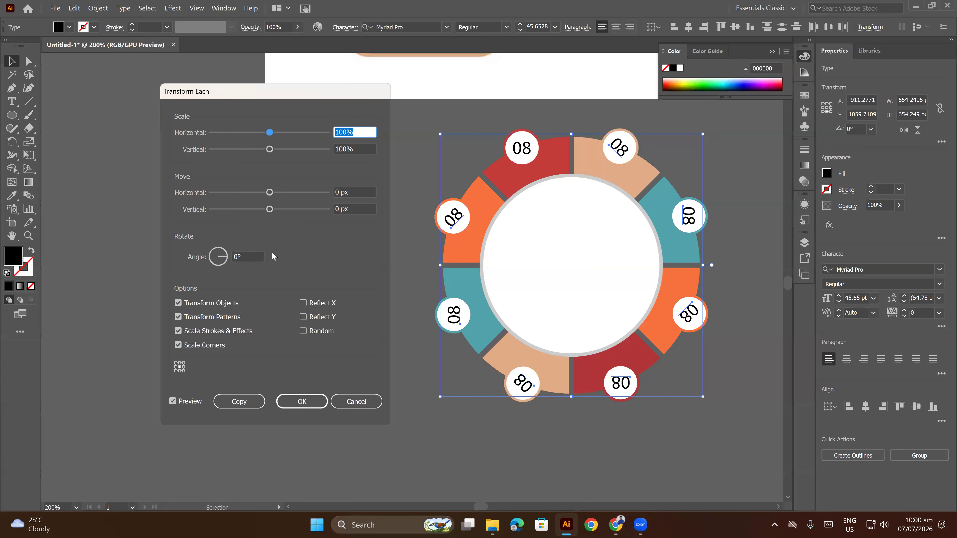
click(253, 256)
key(Down)
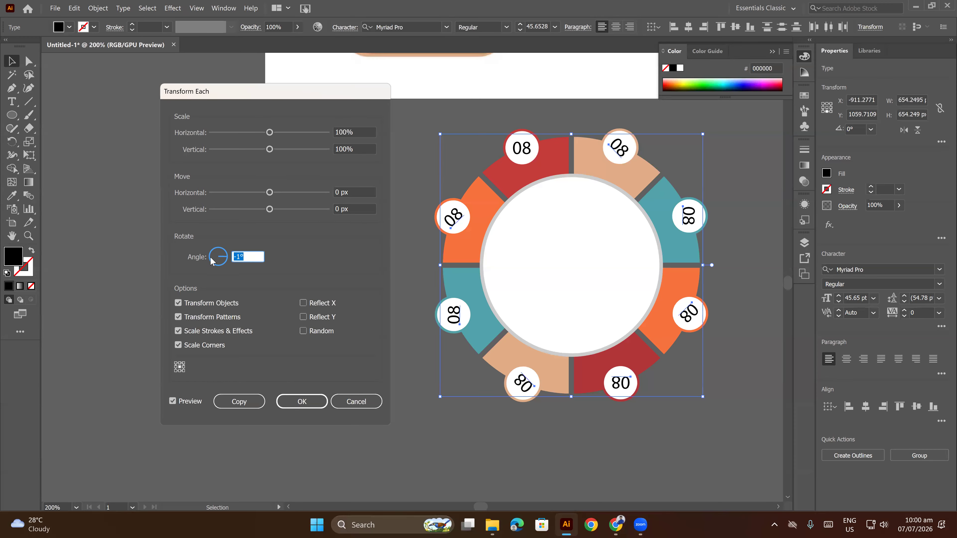
text(45)
click(190, 400)
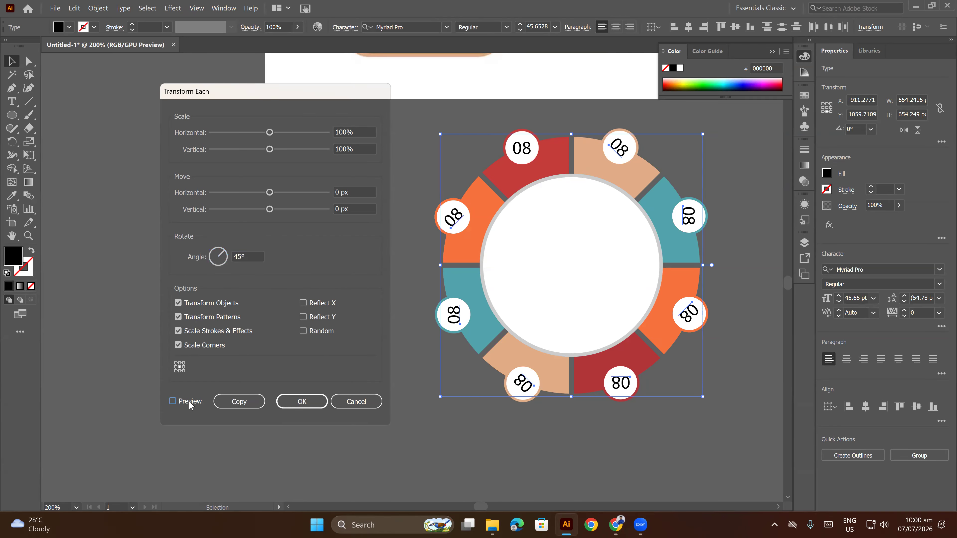
click(188, 401)
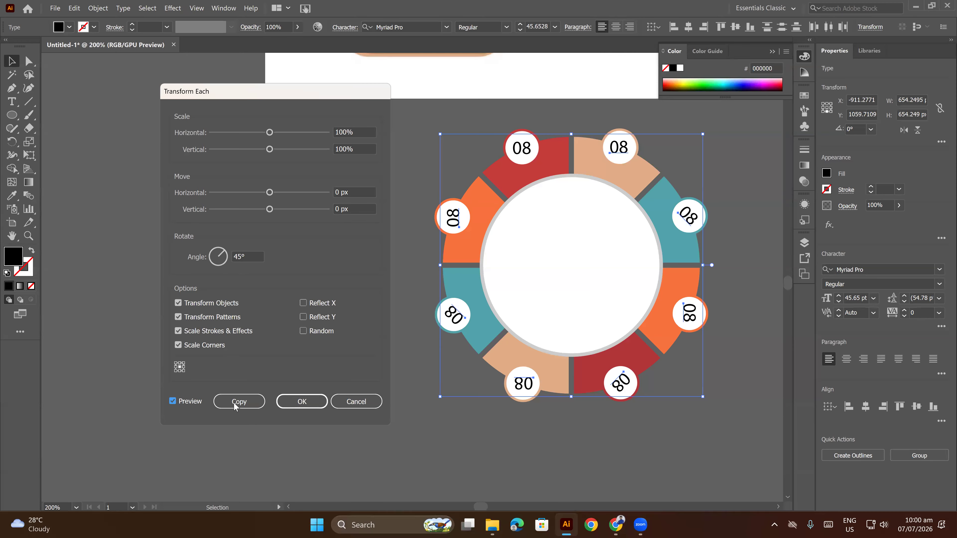
click(301, 401)
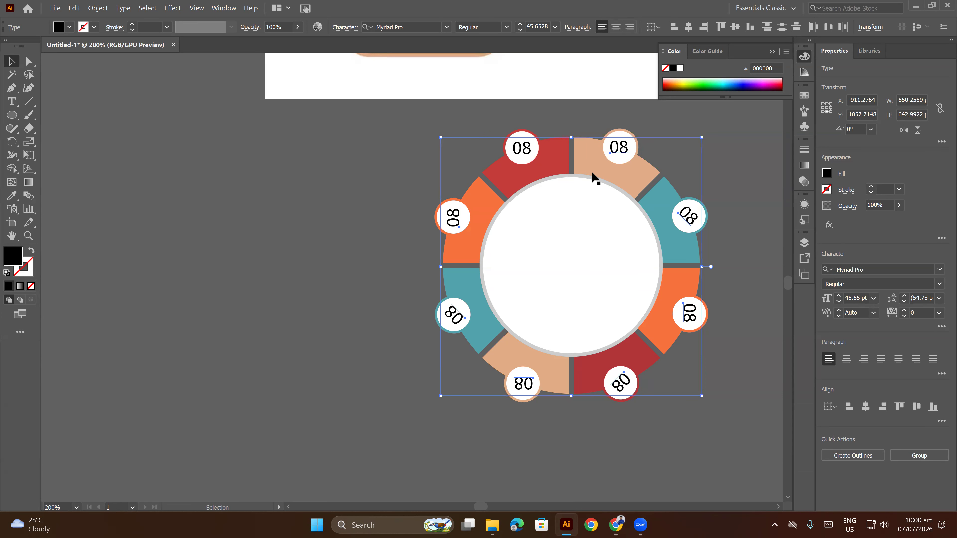
Repeat the 45° individual rotation, removing each 08 label from the selection once upright, until every label reads horizontally.
shift+click(619, 151)
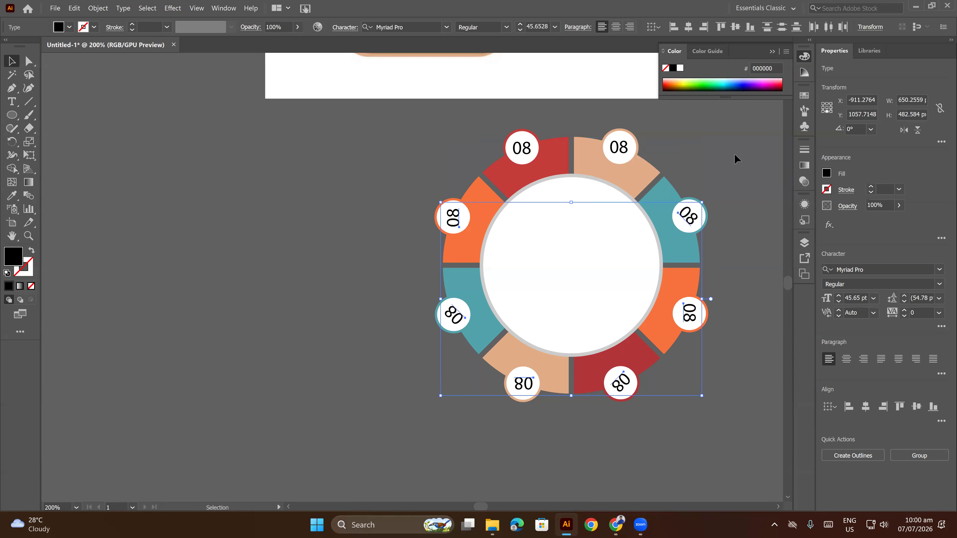
key(ctrl+d)
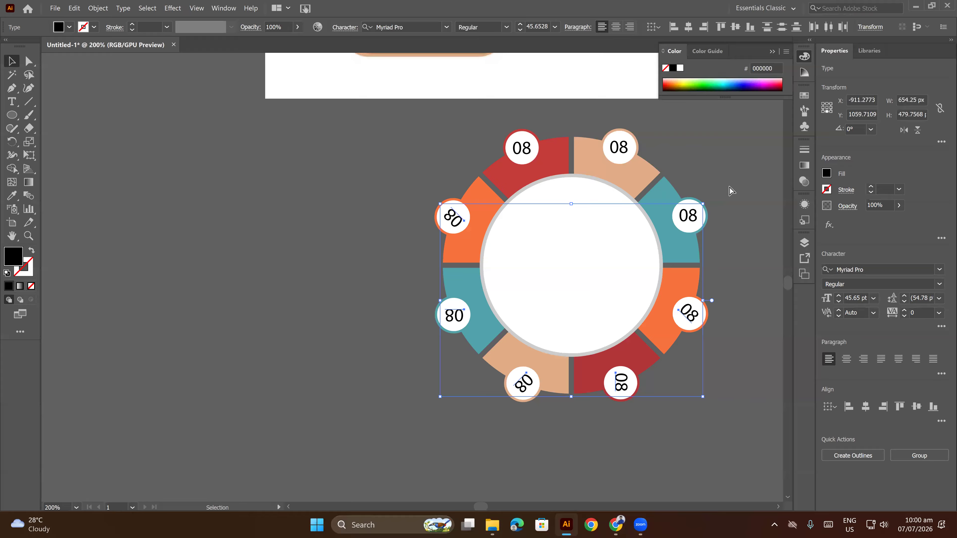
key(ctrl+d)
shift+click(688, 312)
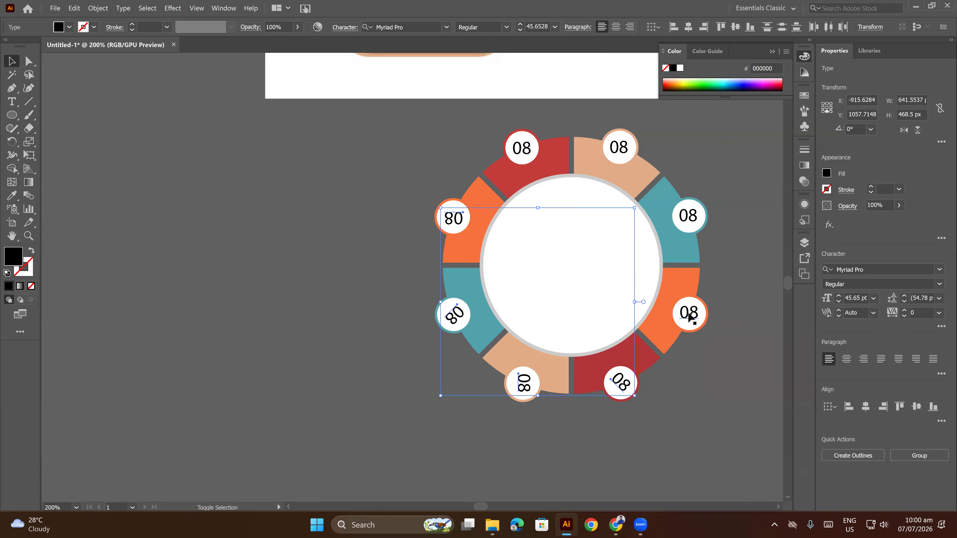
key(ctrl+d)
shift+click(621, 382)
key(ctrl+d)
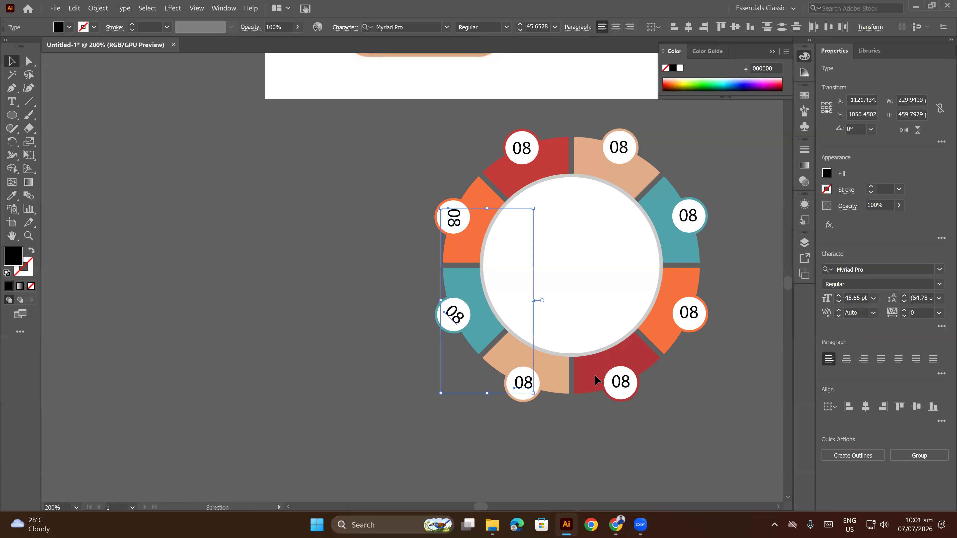
shift+click(525, 379)
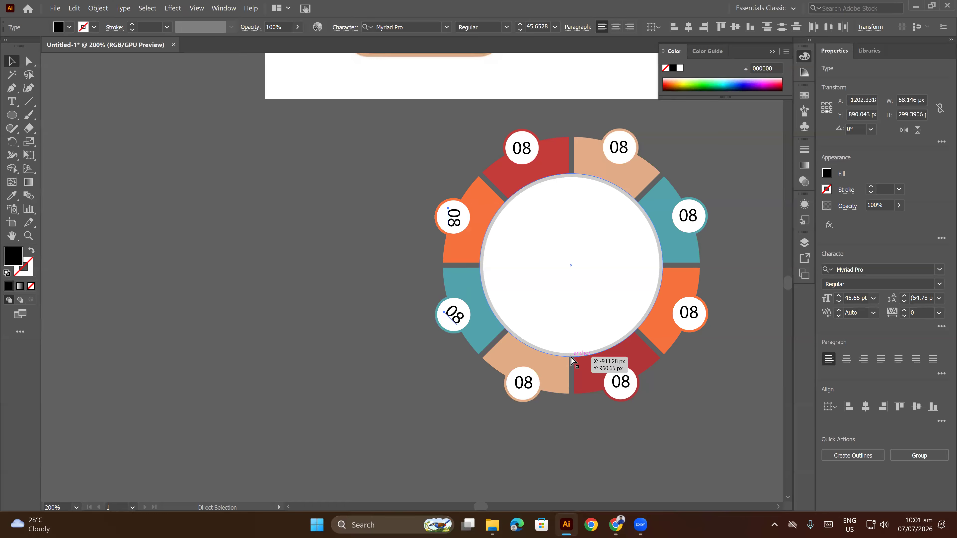
key(ctrl+d)
shift+click(454, 314)
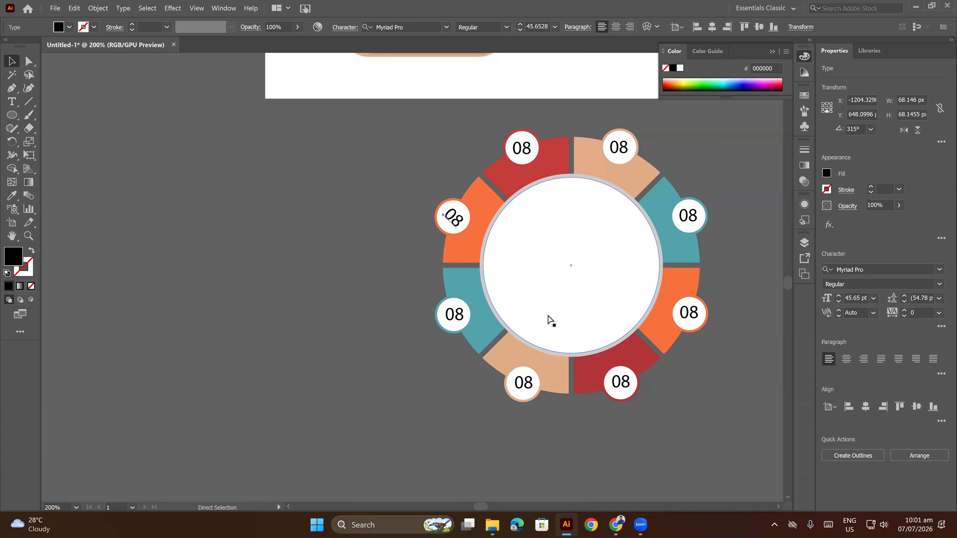
key(ctrl+d)
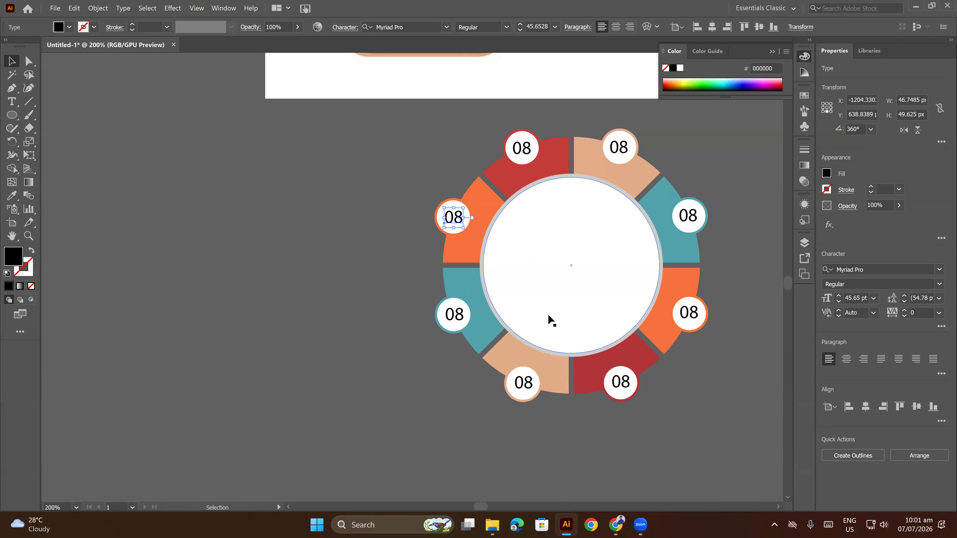
click(213, 166)
Nudge the 08 labels in the left-hand orange and teal badges and the lower-left tan badge slightly left to center them.
alt+scroll(531, 150, up, 1)
scroll(500, 249, down, 1)
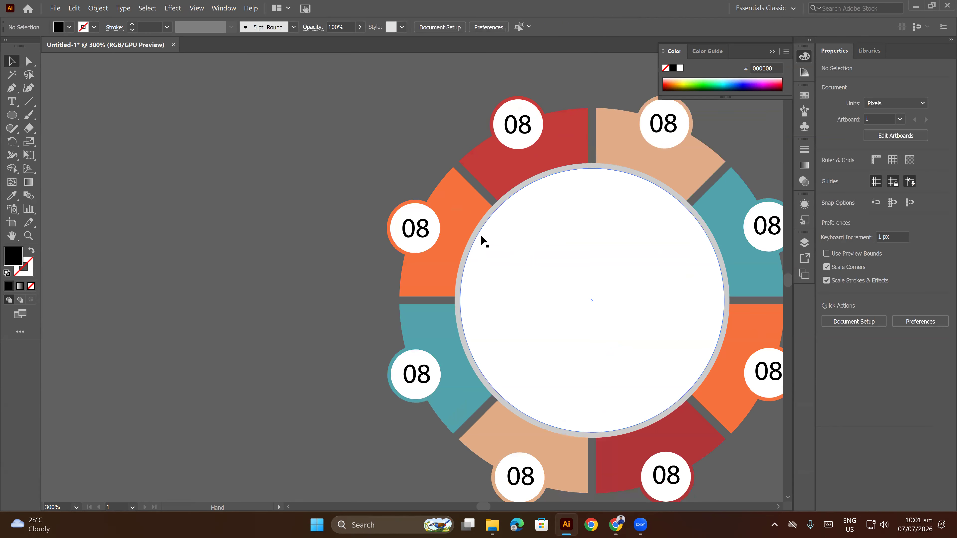
scroll(481, 236, down, 1)
click(417, 211)
key(Left)
key(Left)
click(347, 281)
click(422, 360)
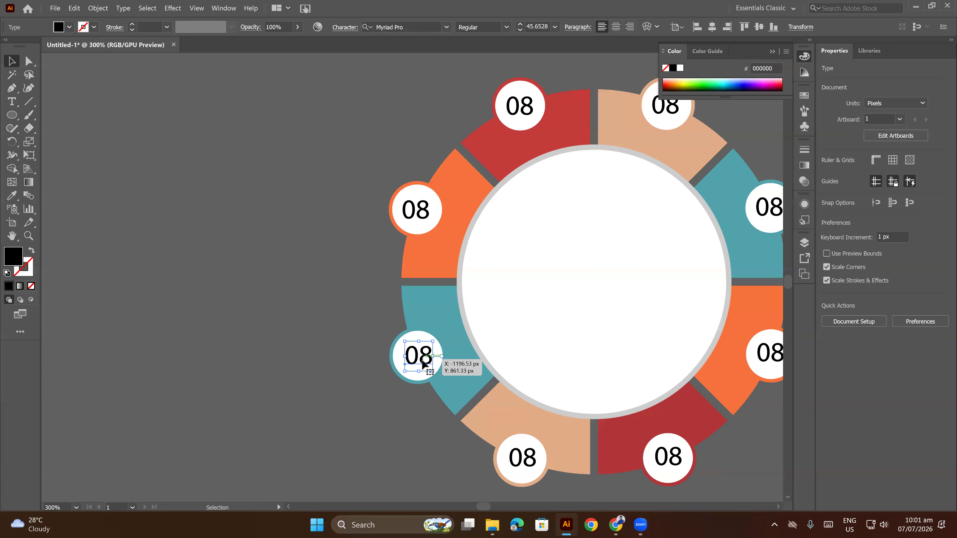
click(406, 416)
scroll(412, 357, down, 4)
click(521, 374)
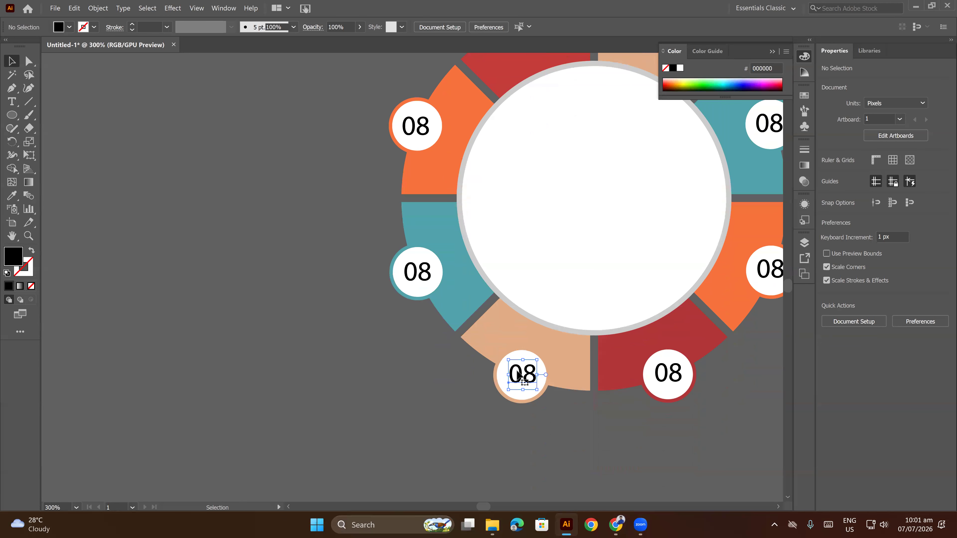
click(542, 414)
Nudge the 08 label in the lower-right red badge down and slightly left to center it.
click(678, 378)
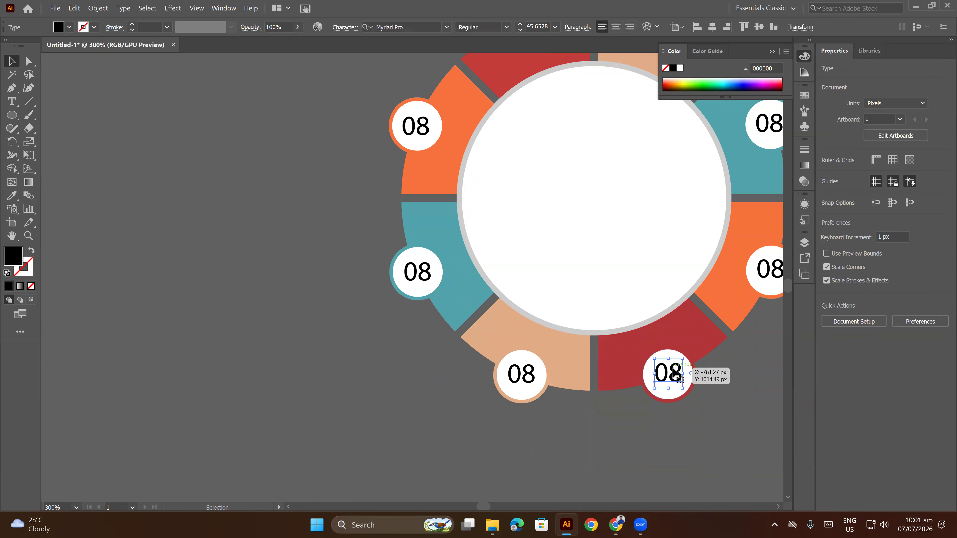
key(Down)
key(Down)
key(Down)
key(Down)
key(Down)
key(Left)
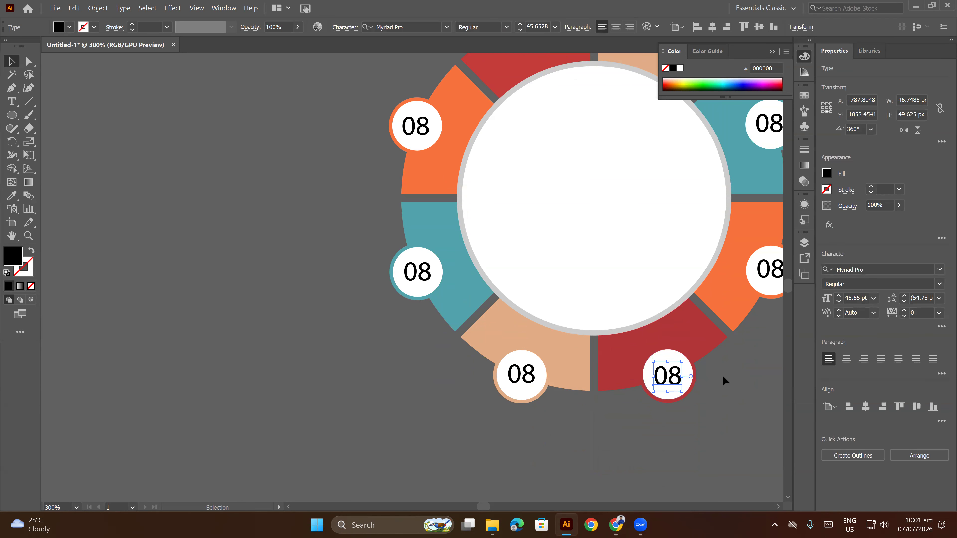
click(723, 376)
Nudge the 08 label in the right-hand orange badge down and slightly right to center it.
drag(727, 351, 592, 397)
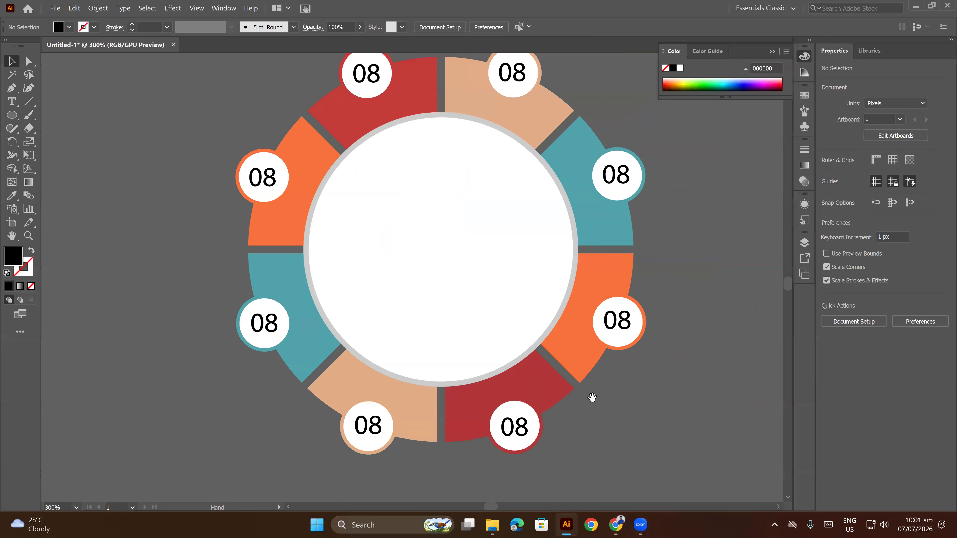
click(615, 322)
key(Down)
key(Down)
key(Down)
key(Down)
key(Right)
key(Right)
click(693, 315)
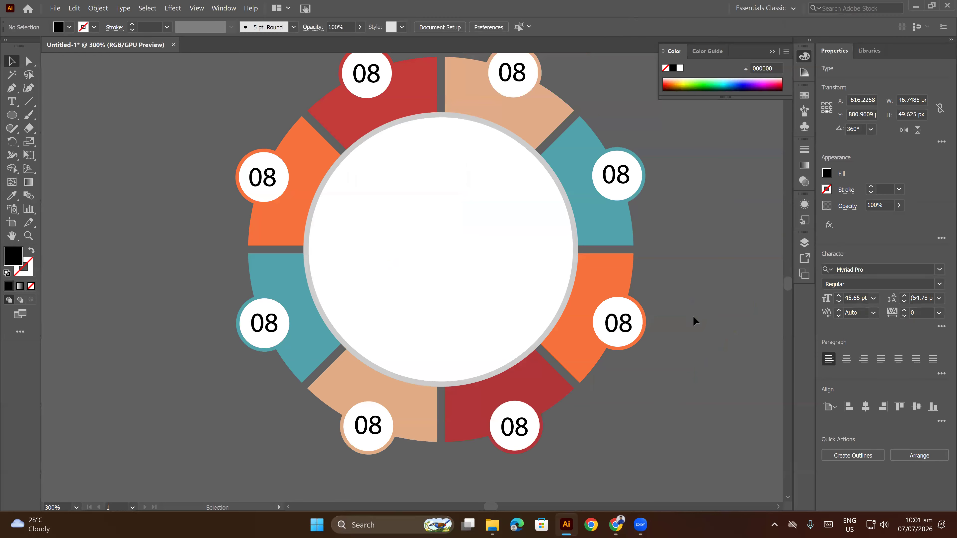
Nudge the 08 labels in the right-hand teal and upper-right tan badges slightly down to center them.
scroll(637, 241, up, 3)
click(627, 224)
key(Down)
key(Down)
key(Down)
key(Down)
click(709, 232)
scroll(697, 244, up, 2)
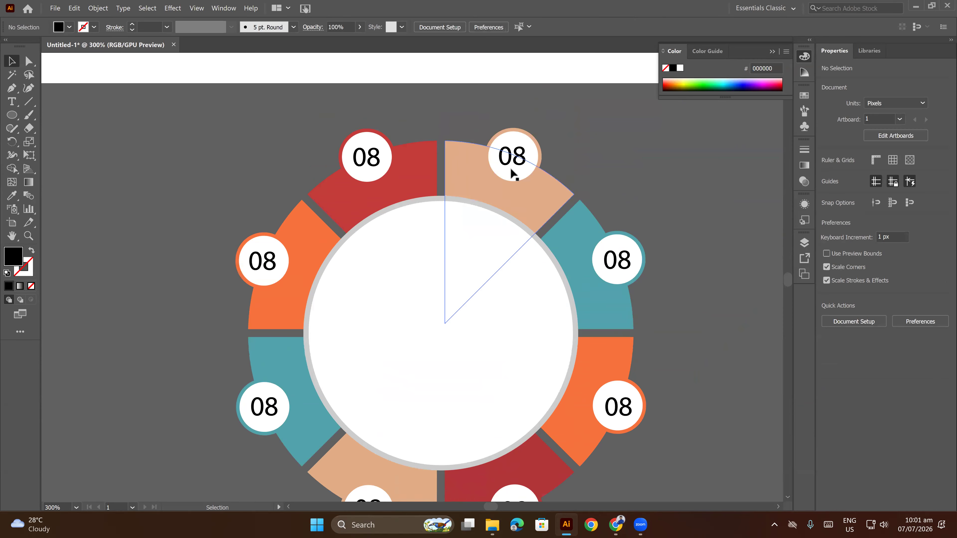
click(523, 164)
key(Down)
click(656, 182)
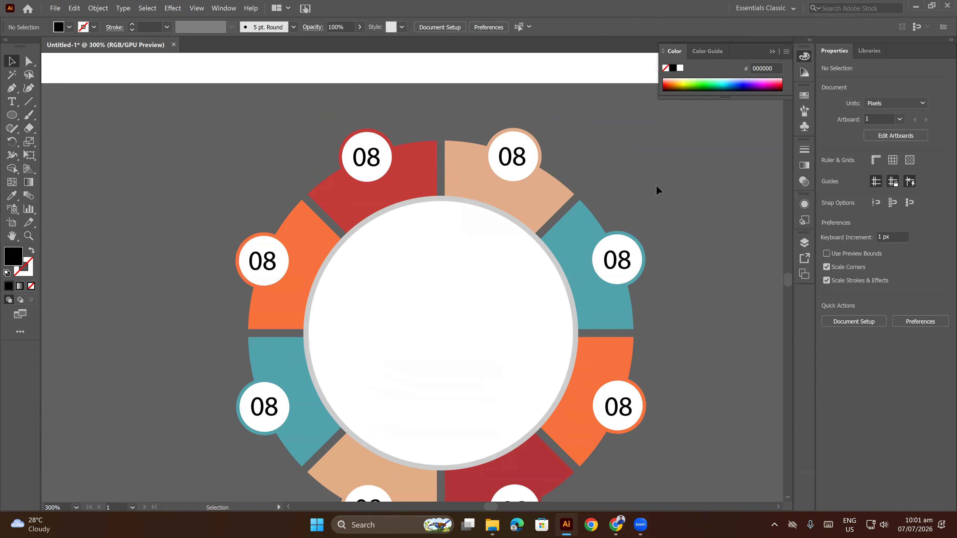
Duplicate the whole labeled wheel, place the copy beside it on the left at the same height, and deselect.
scroll(656, 184, down, 2)
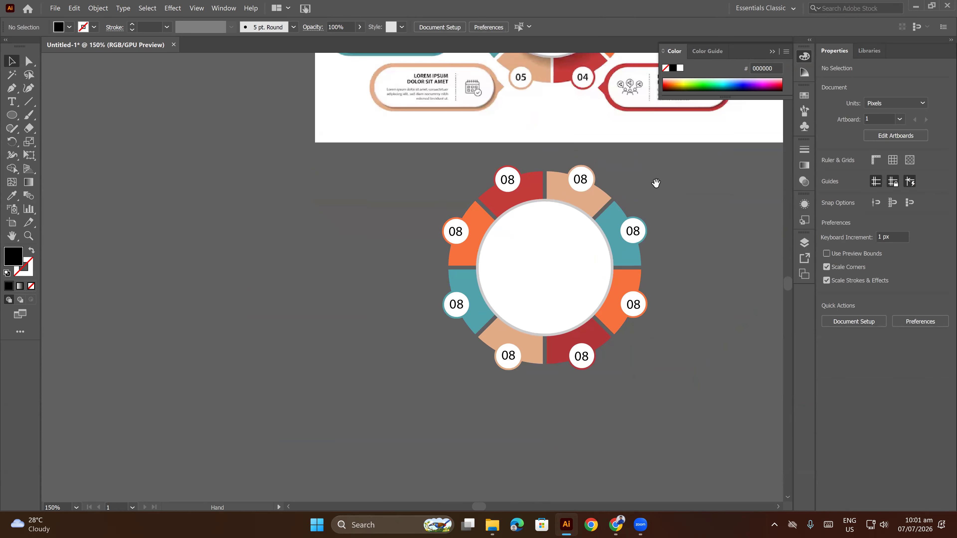
drag(651, 310, 724, 388)
click(363, 207)
drag(353, 201, 660, 417)
drag(522, 313, 223, 312)
key(ctrl+shift+a)
Delete seven of the 08 labels on the left wheel copy, keeping only the one in the upper-left red badge.
drag(236, 244, 470, 256)
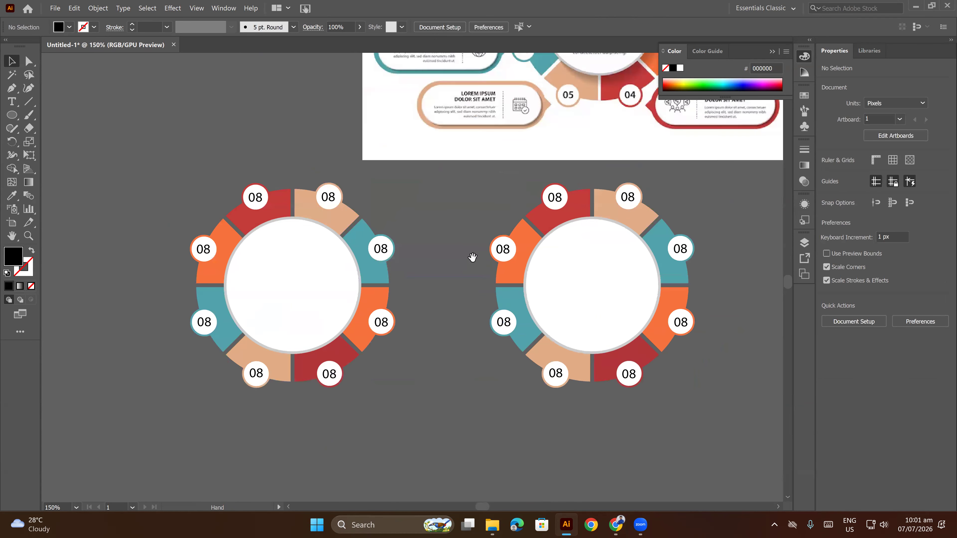
key(ctrl+plus)
click(359, 186)
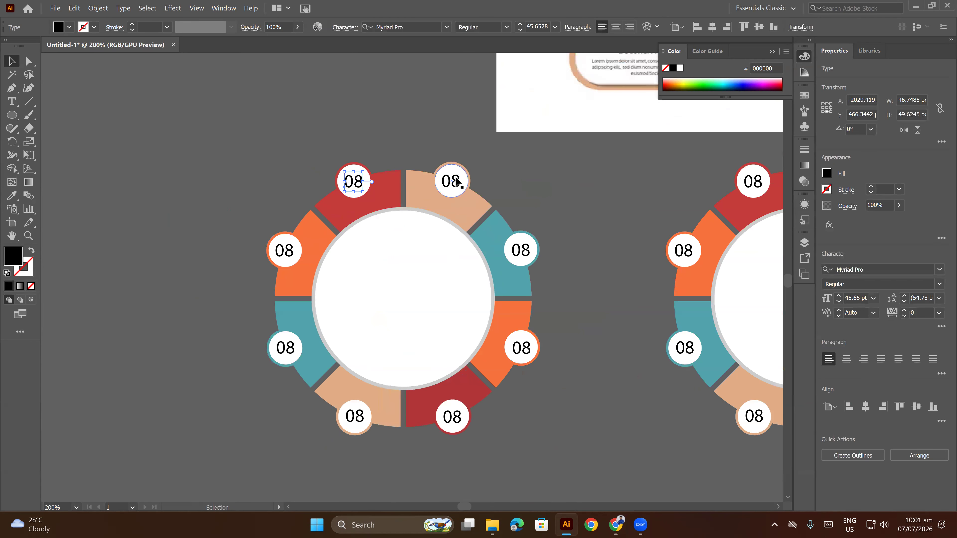
click(456, 180)
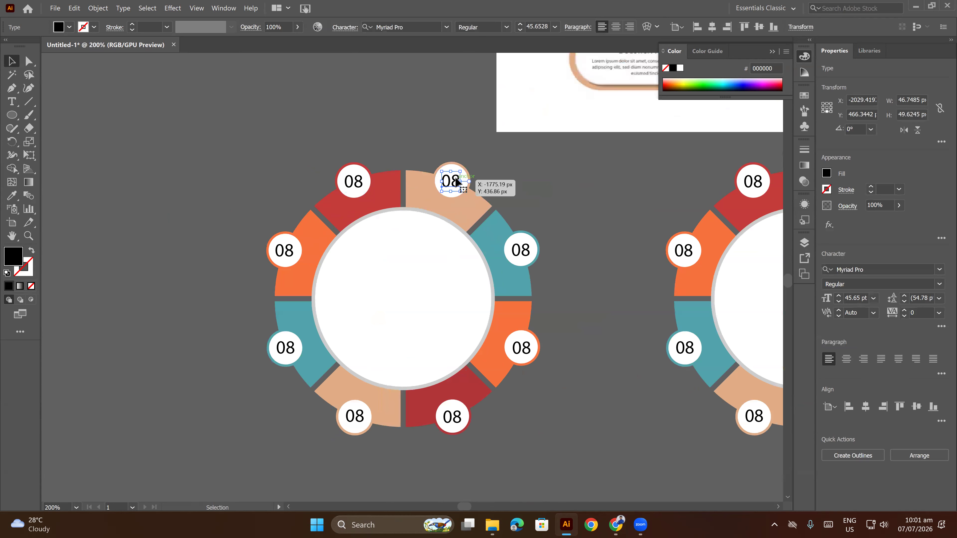
shift+click(521, 250)
shift+click(521, 347)
shift+click(459, 422)
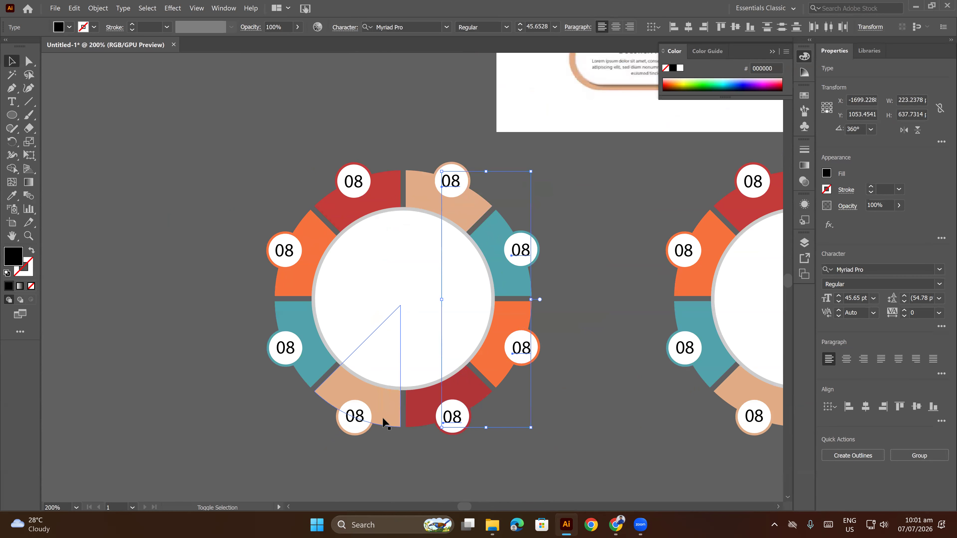
shift+click(354, 418)
shift+click(289, 351)
shift+click(286, 248)
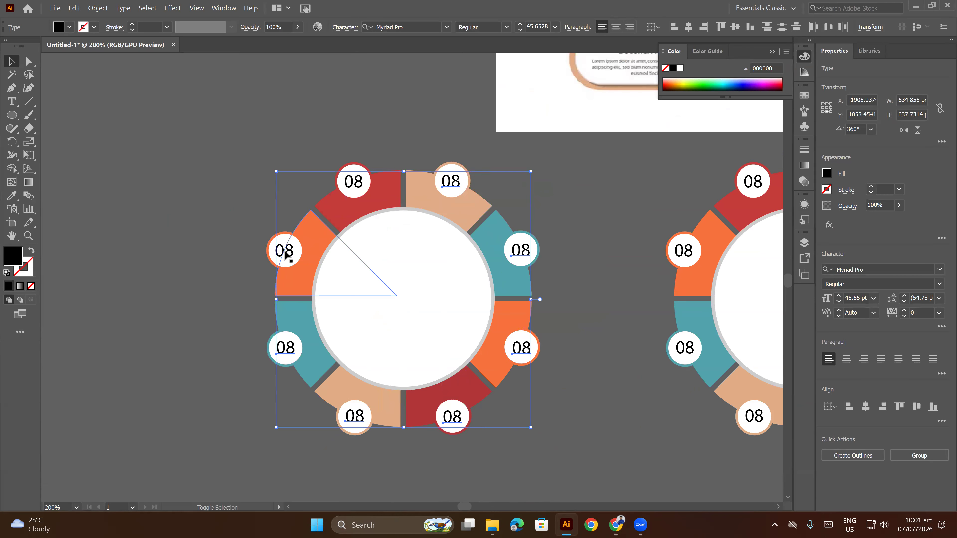
key(Delete)
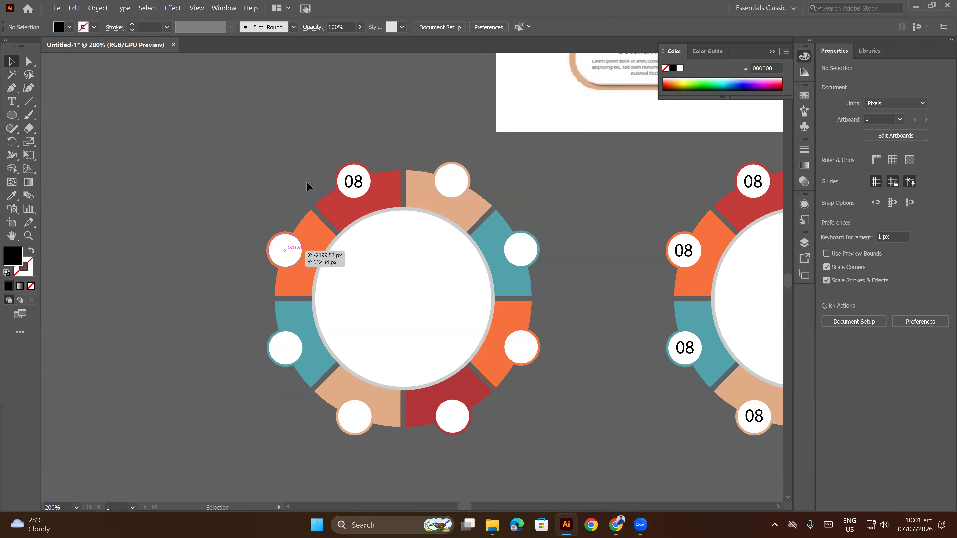
Copy the remaining 08 label with a 45° rotation about the wheel's center, repeating until all eight badges are filled.
click(354, 185)
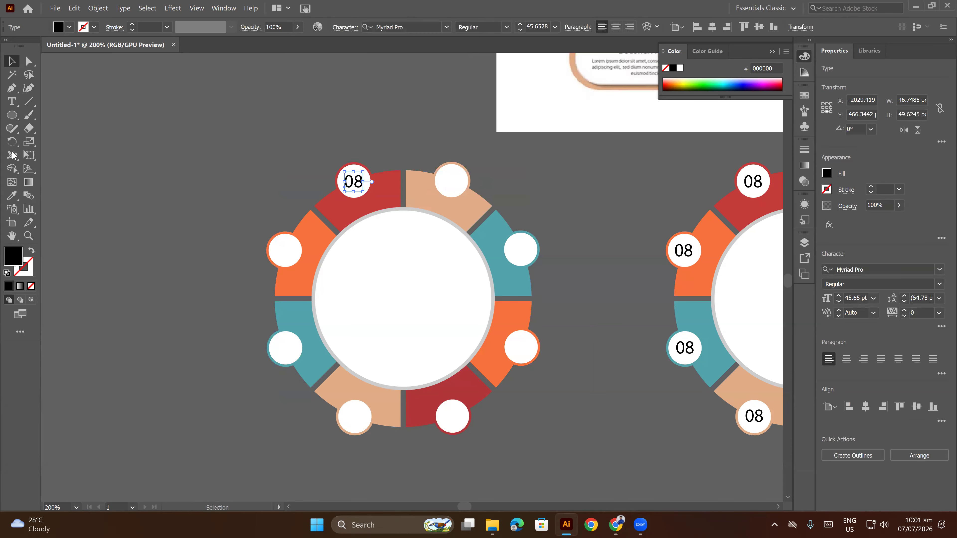
click(12, 142)
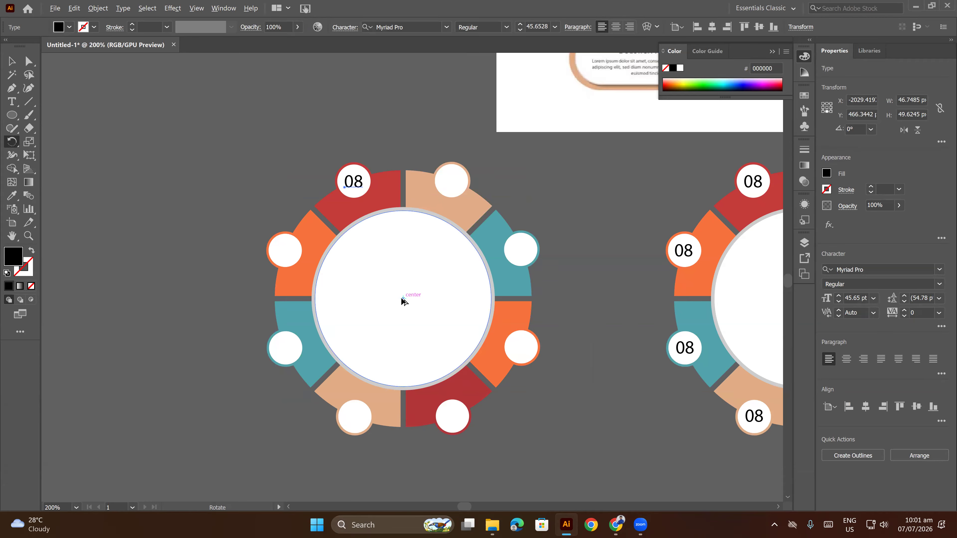
alt+click(402, 299)
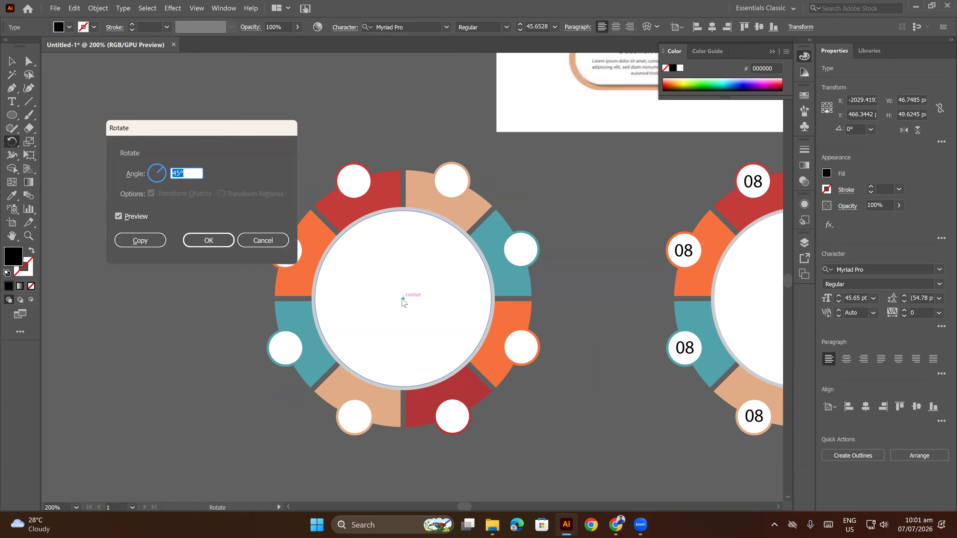
drag(276, 134, 541, 141)
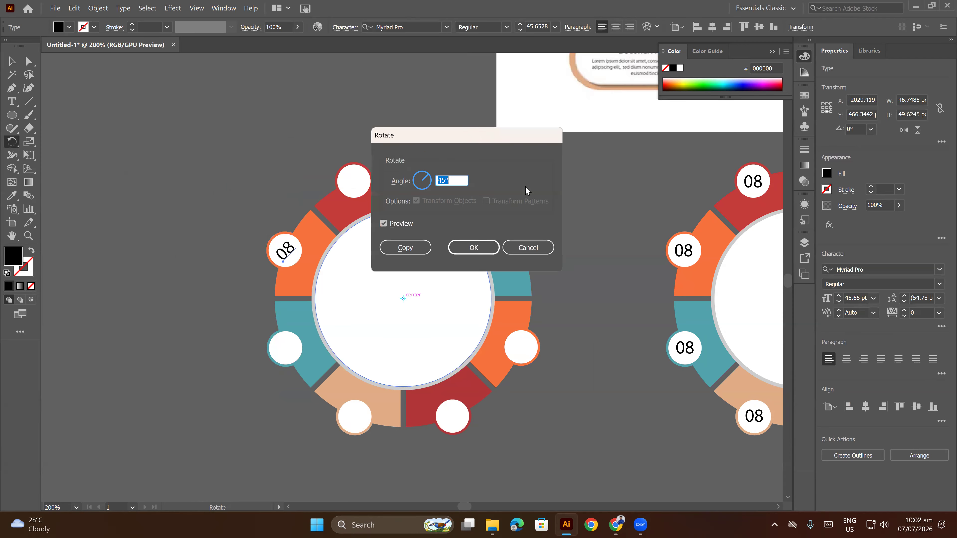
click(404, 247)
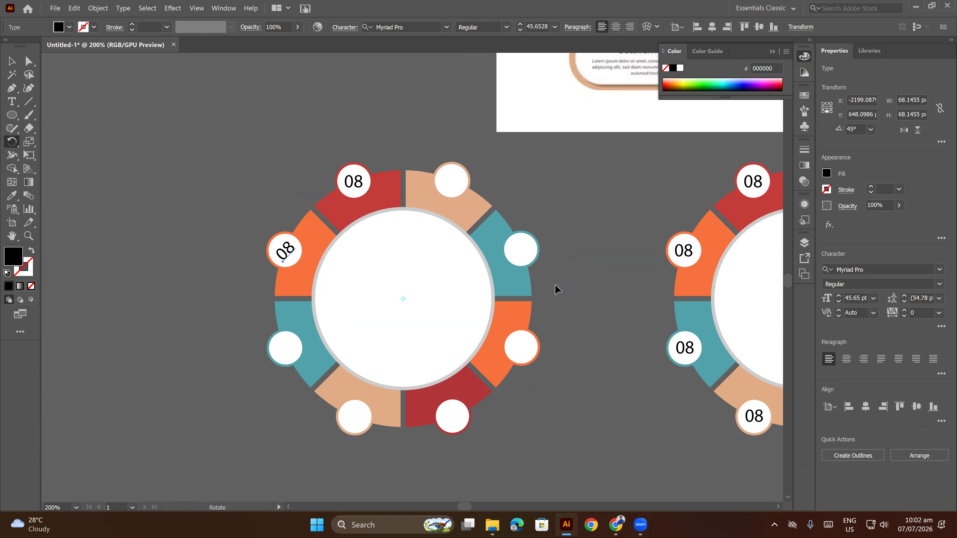
key(ctrl+d)
key(ctrl+d)
key(ctrl+d)
key(ctrl+d)
key(ctrl+d)
key(ctrl+d)
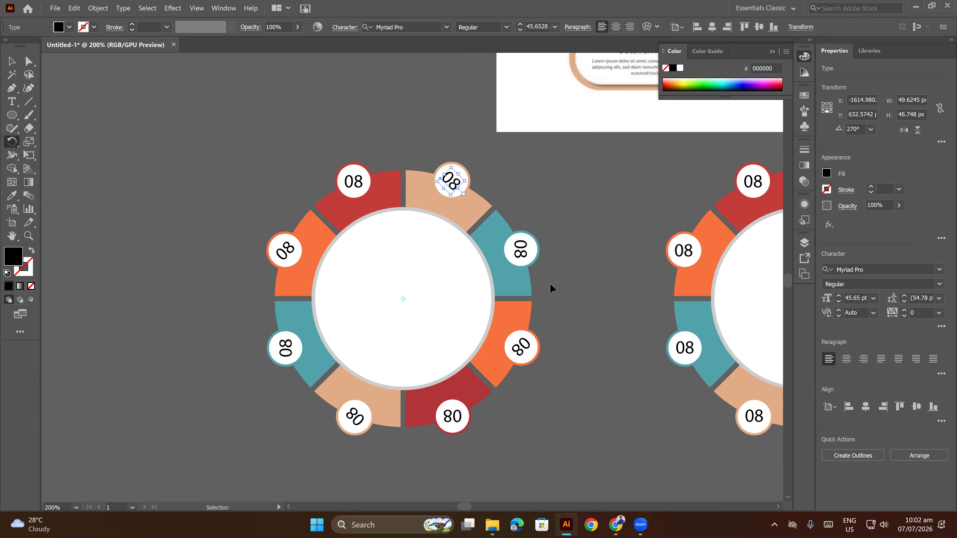
click(12, 61)
click(271, 140)
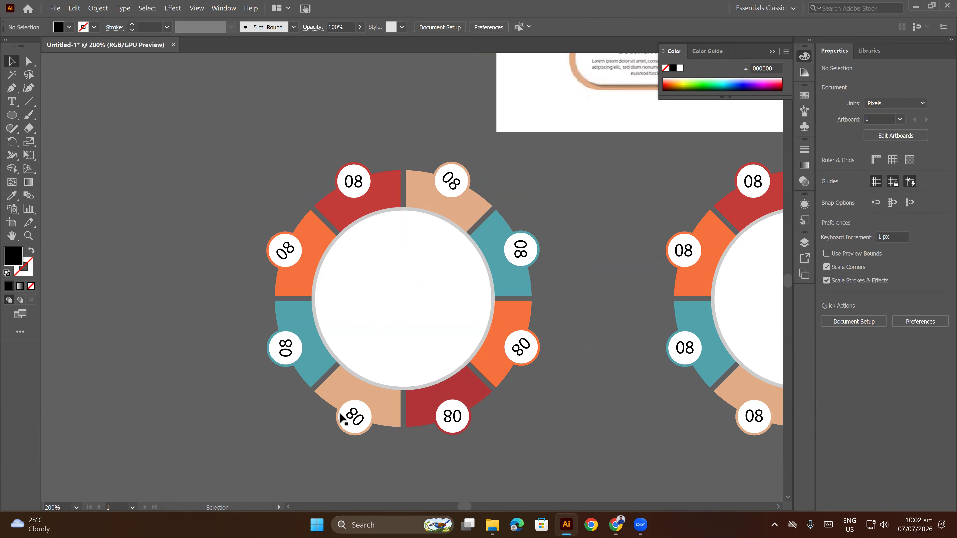
Rotate the seven copied 08 labels by 45° around their own centers with Transform Each, excluding the upper-left red badge's label.
click(453, 180)
shift+click(518, 249)
shift+click(522, 346)
shift+click(454, 415)
shift+click(353, 416)
shift+click(287, 361)
shift+click(285, 251)
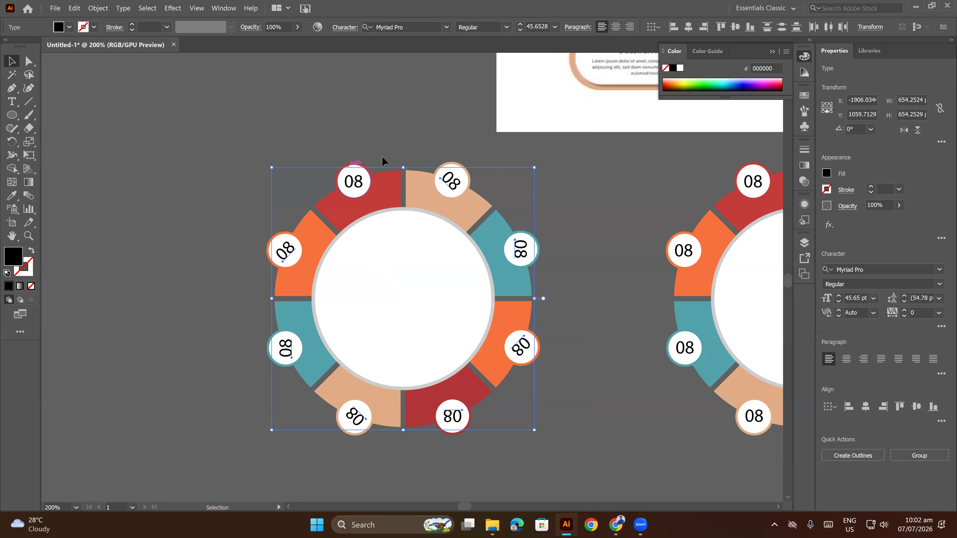
click(99, 8)
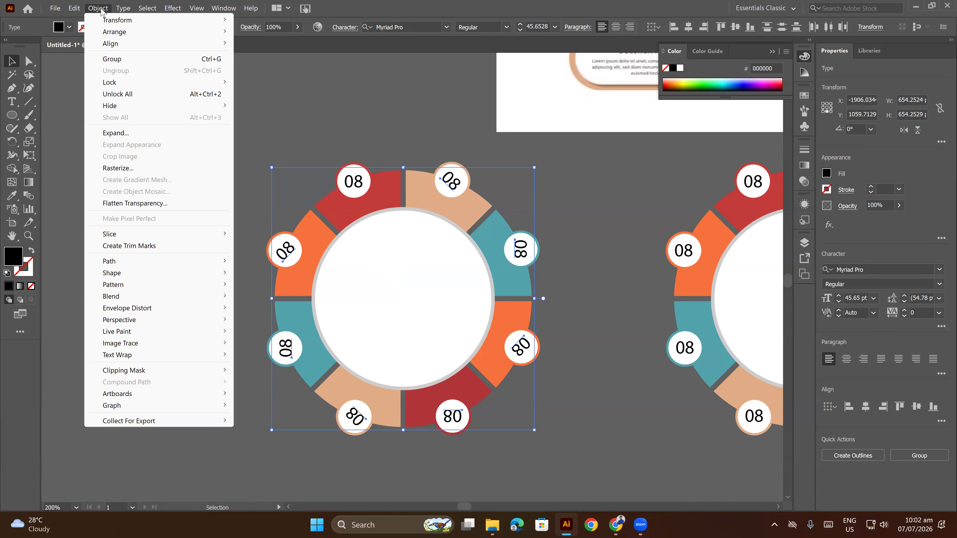
mouse_move(113, 24)
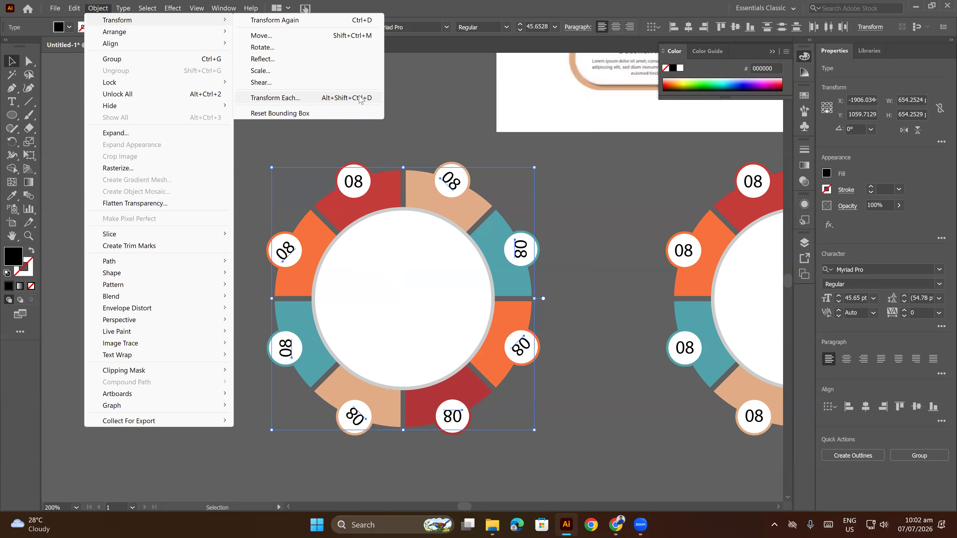
click(274, 98)
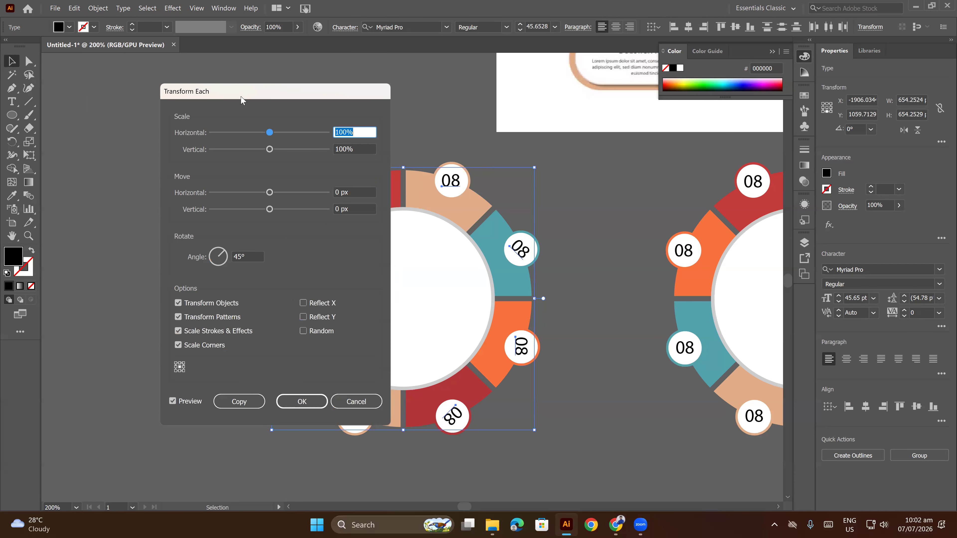
drag(241, 98, 162, 81)
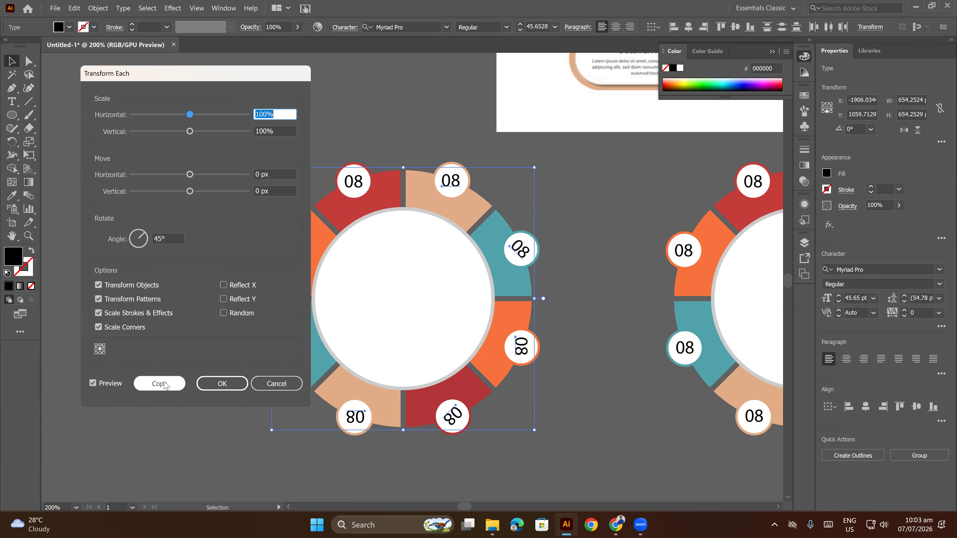
click(216, 384)
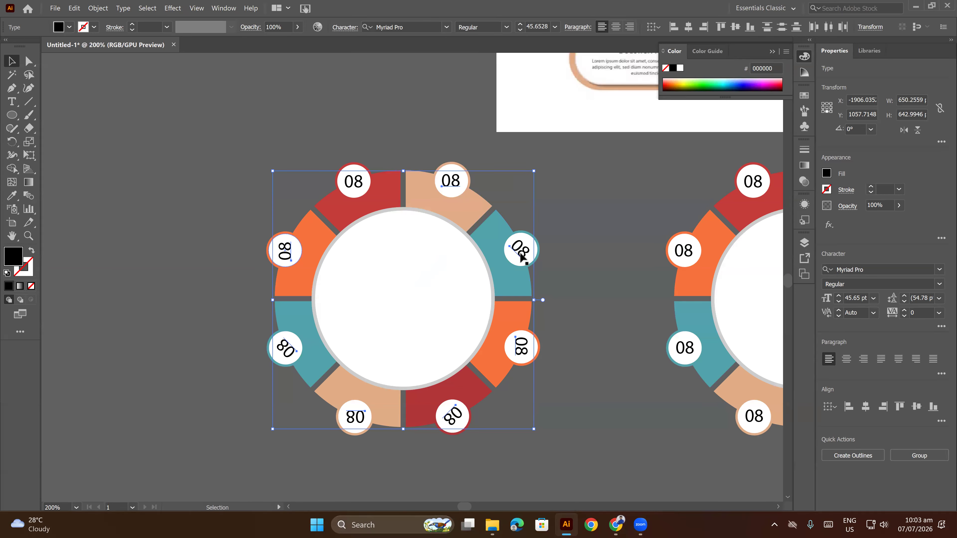
Drop each upright label from the selection and repeat the 45° rotation until the right-hand teal, orange and lower-right red labels are upright.
shift+click(451, 182)
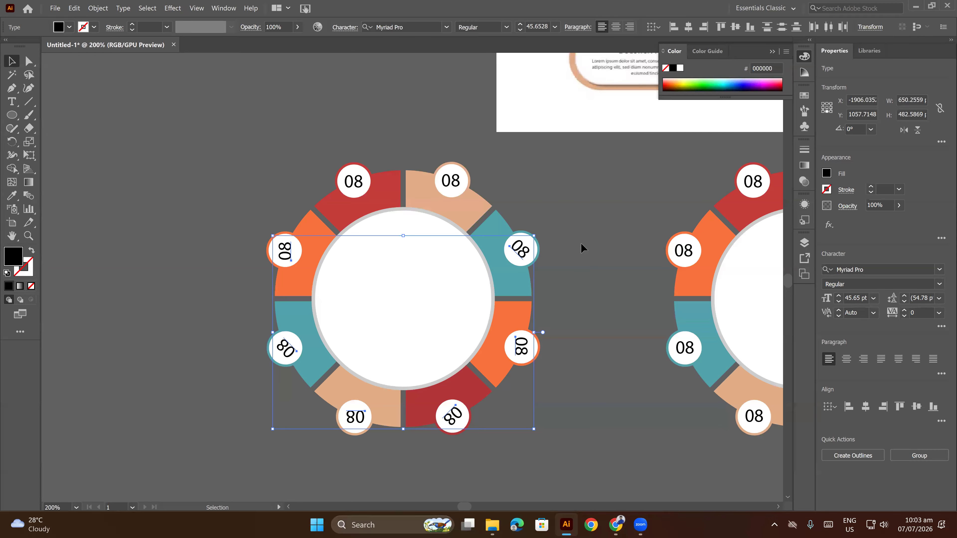
key(a)
key(ctrl+z)
key(v)
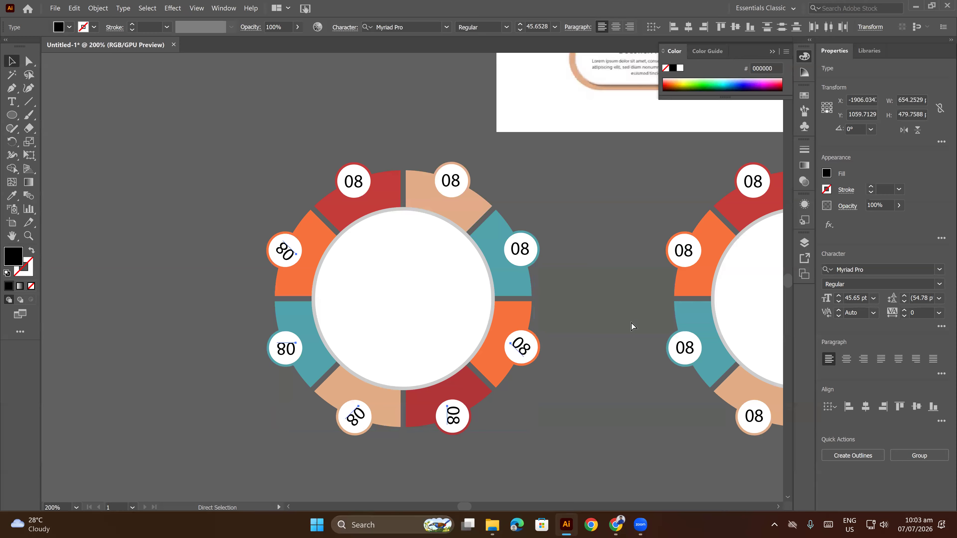
key(ctrl+d)
shift+click(531, 344)
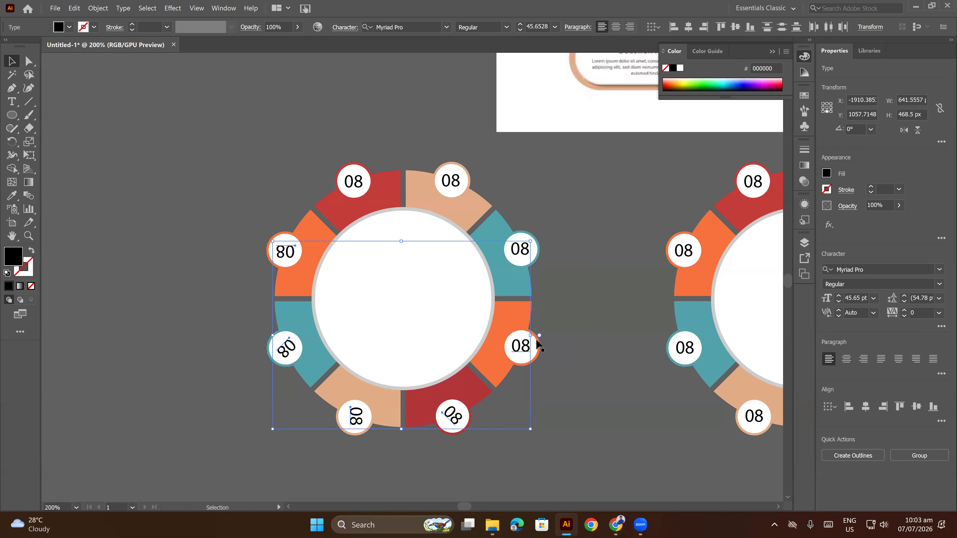
key(ctrl+d)
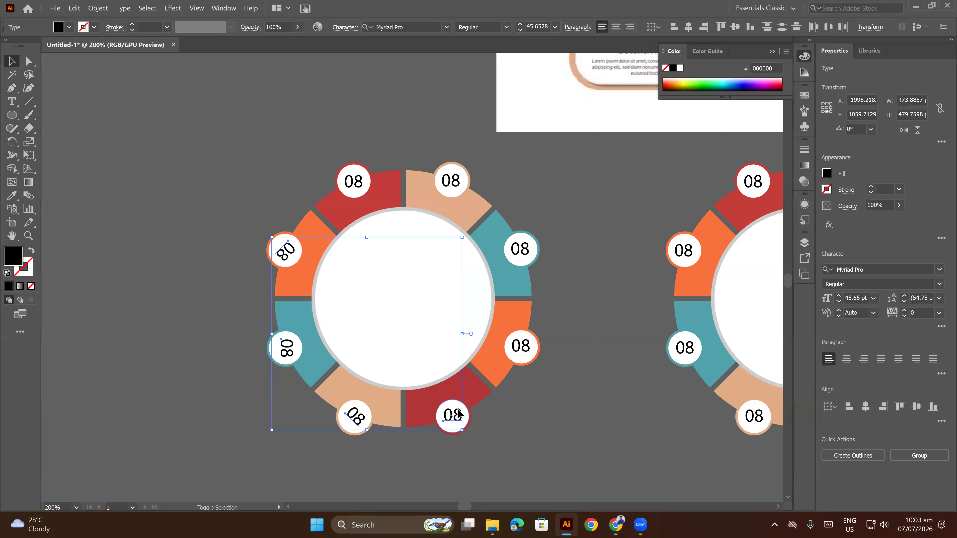
Continue deselecting upright labels and repeating the 45° rotation until the lower-left tan, left-hand teal and orange labels are upright.
shift+click(458, 415)
key(ctrl+z)
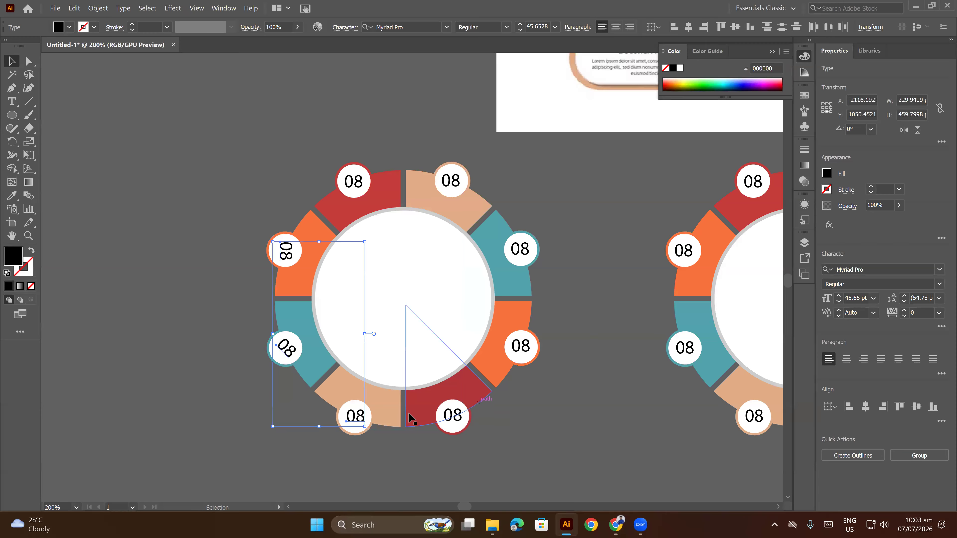
shift+click(355, 416)
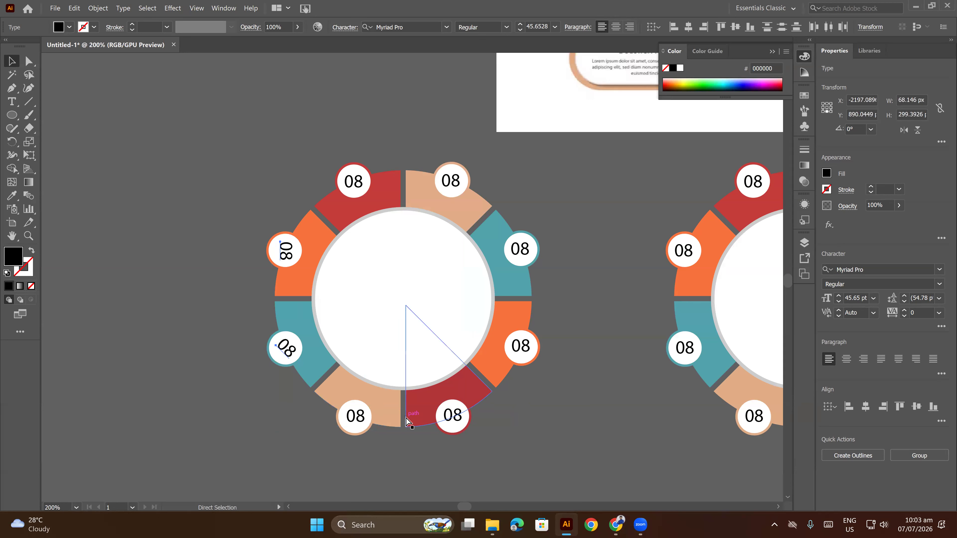
key(ctrl+z)
shift+click(289, 348)
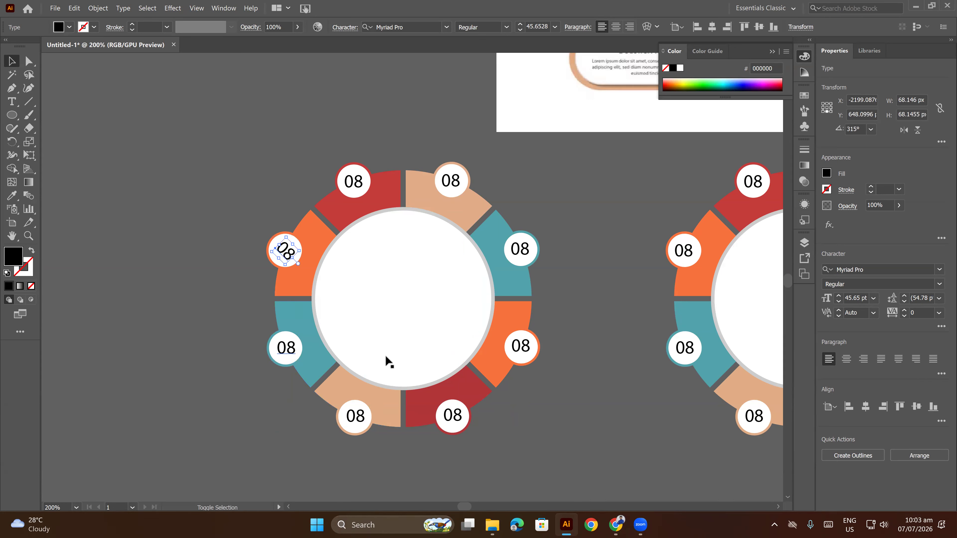
key(ctrl+z)
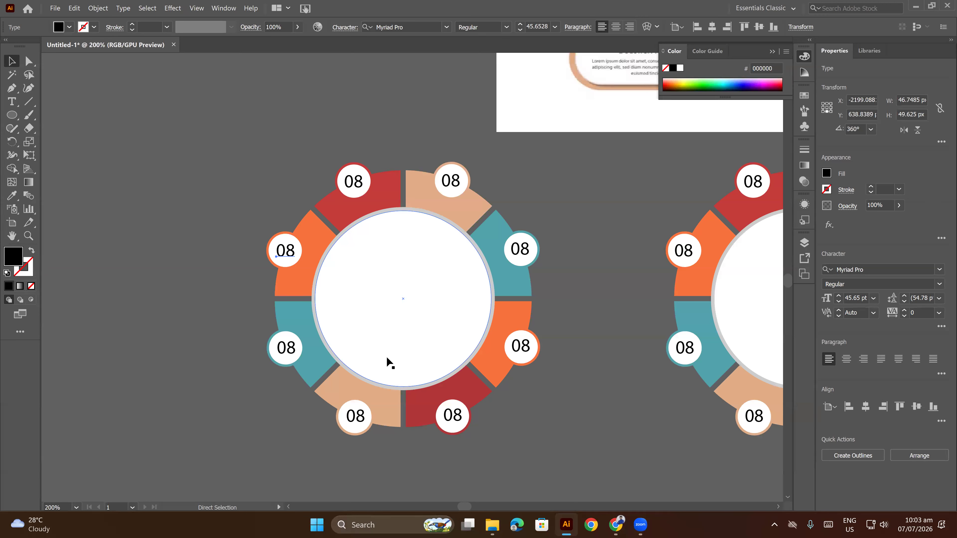
click(201, 221)
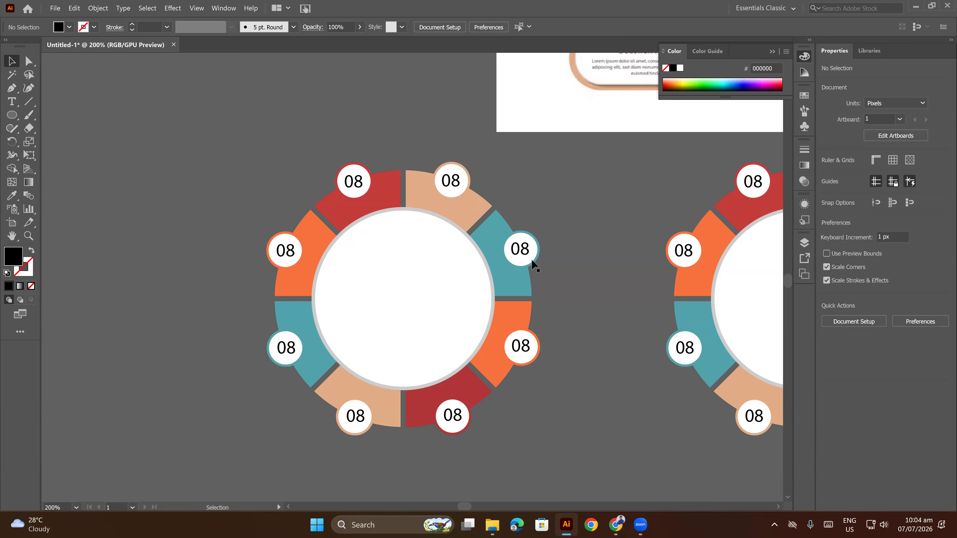
Nudge the 08 labels in the right-hand teal and orange badges slightly right and down to center them.
click(525, 254)
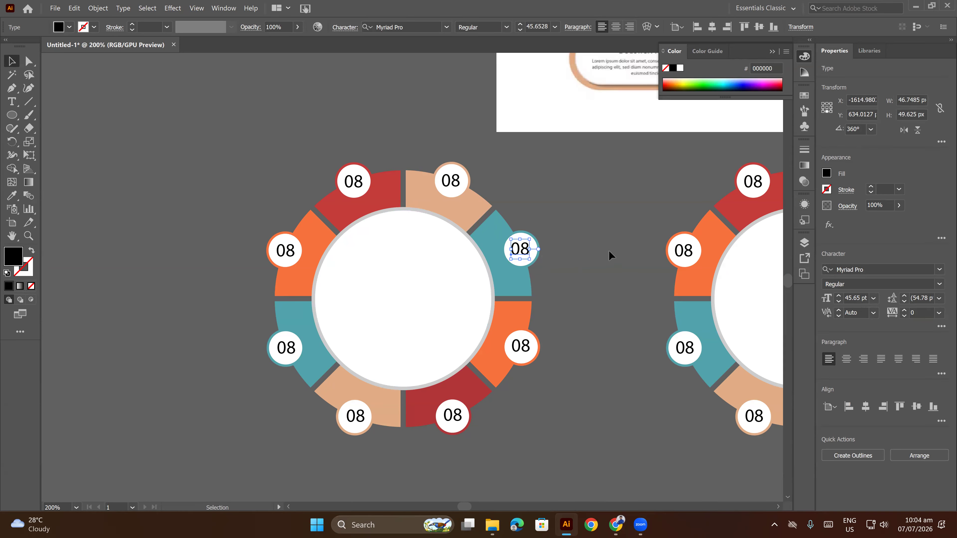
click(575, 354)
click(516, 354)
key(Right)
key(Down)
key(Right)
key(Down)
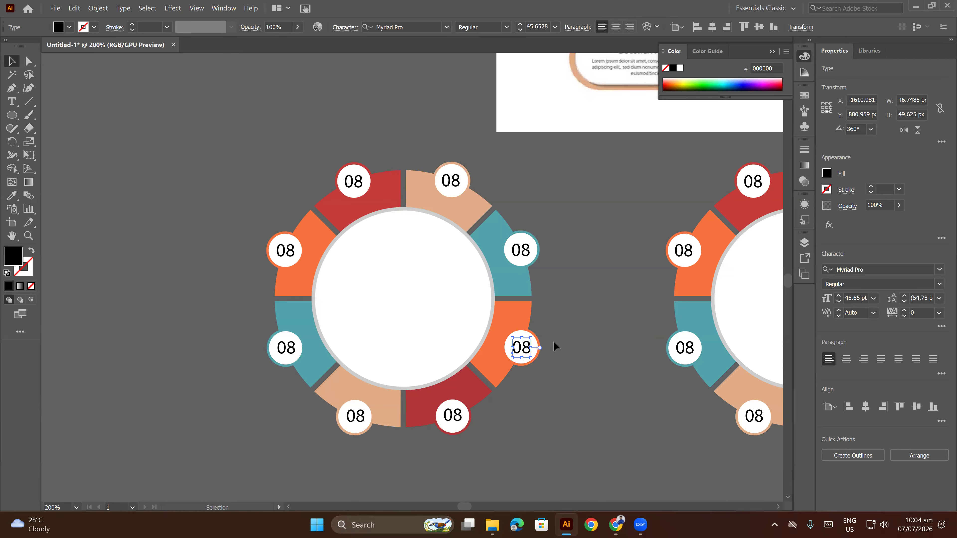
click(553, 341)
Nudge the lower-right red badge's 08 label down, and the lower-left tan badge's label down and slightly left.
click(459, 414)
key(Down)
key(Down)
key(Down)
key(Down)
key(Down)
click(519, 422)
click(360, 415)
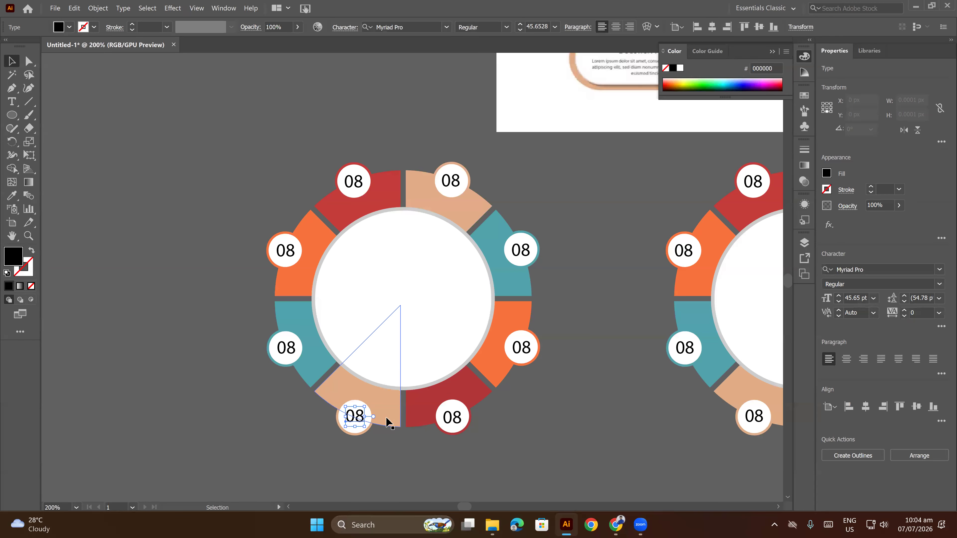
click(566, 425)
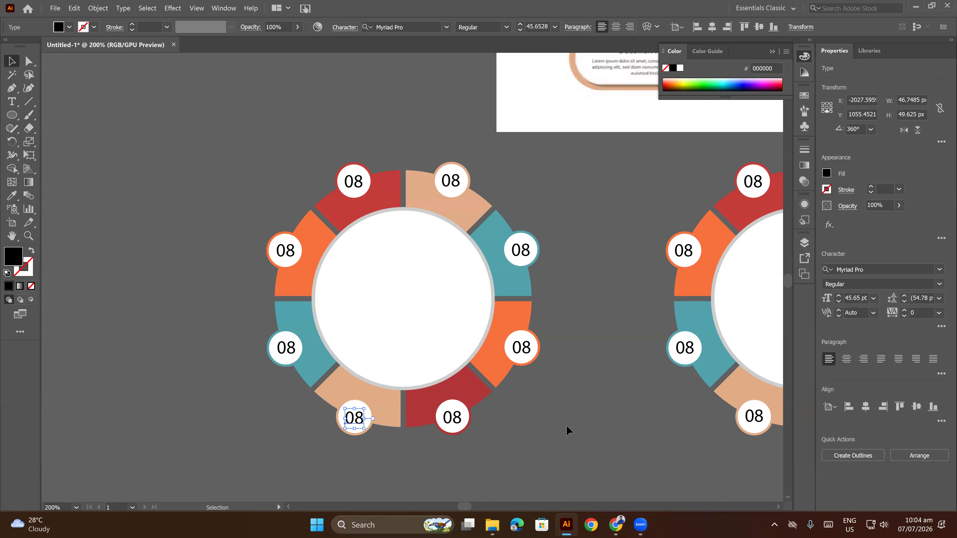
Nudge the 08 labels in the left-hand teal and orange badges slightly left to center them.
click(287, 354)
drag(288, 356, 285, 356)
click(283, 396)
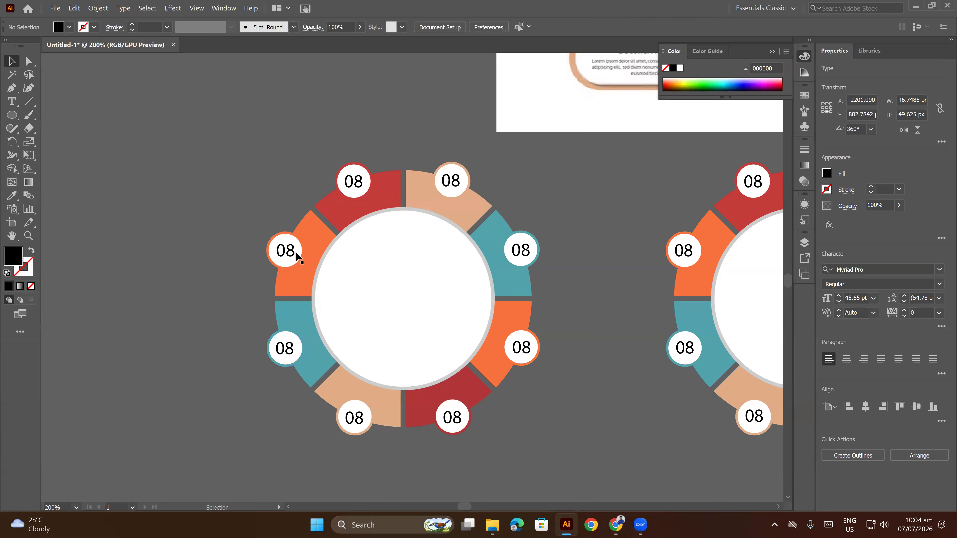
click(285, 263)
click(288, 252)
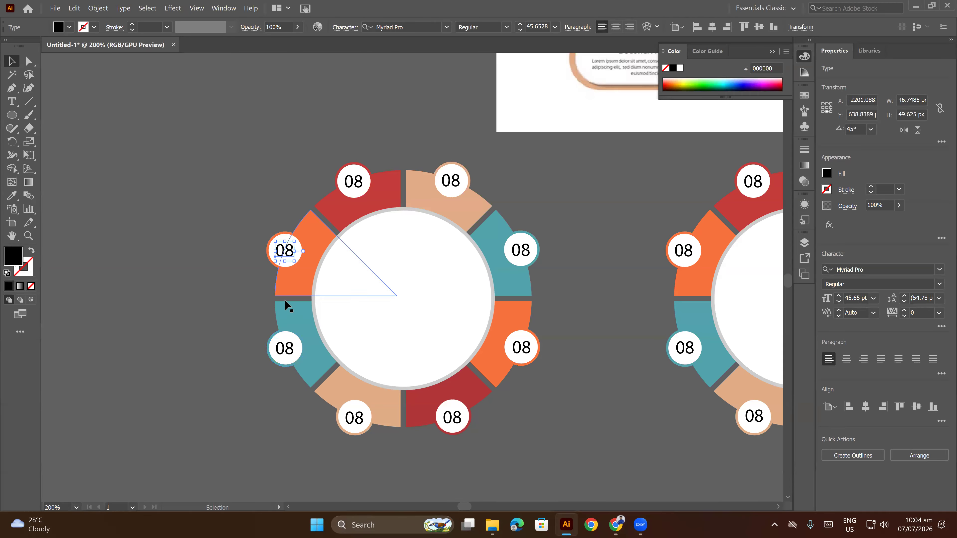
click(241, 301)
drag(580, 240, 655, 241)
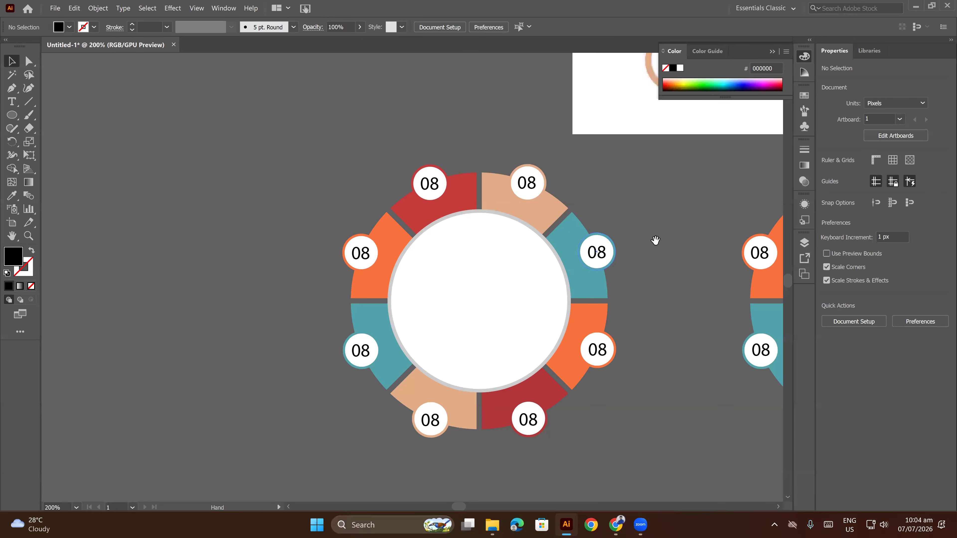
Compare the two wheel copies with the reference infographic, examining the number badges and the shading around the center circle.
scroll(652, 242, down, 2)
drag(625, 247, 533, 272)
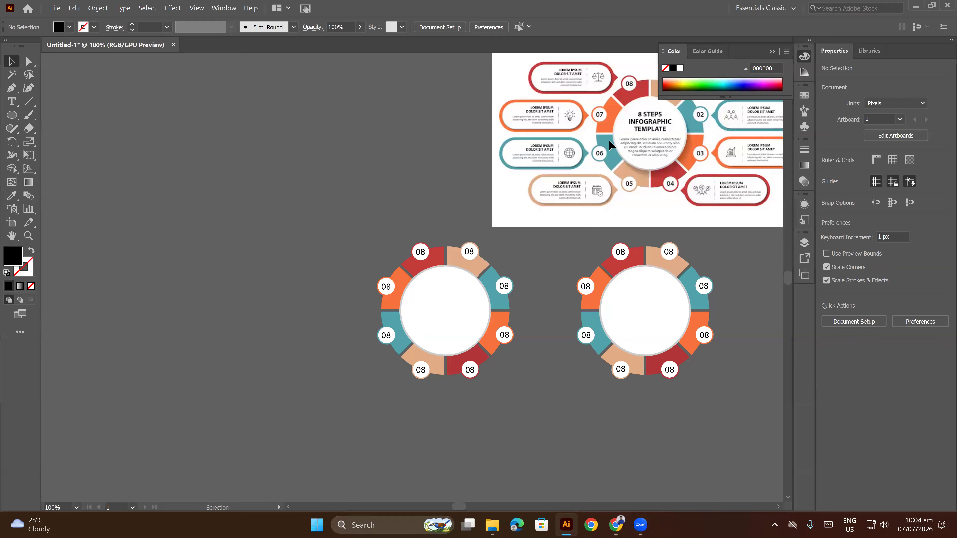
scroll(629, 115, up, 3)
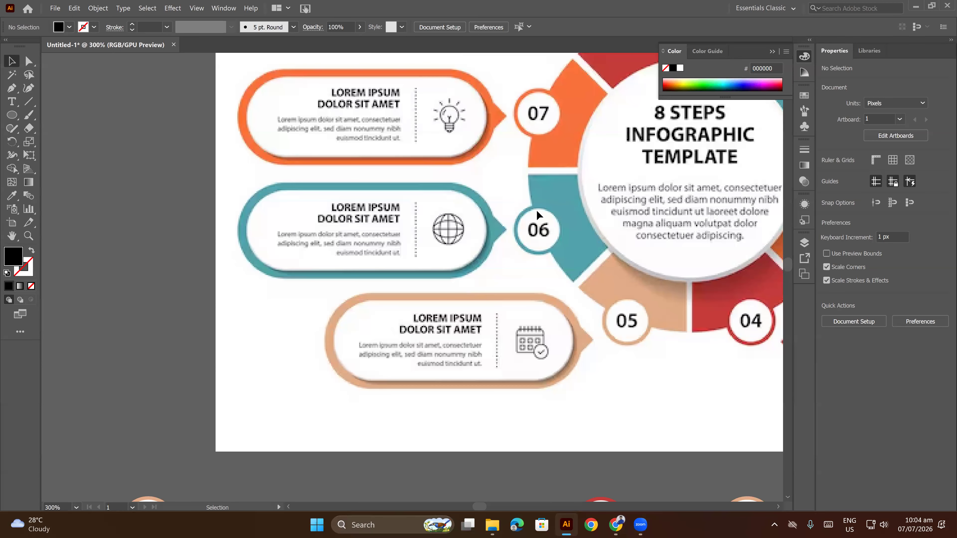
scroll(657, 202, down, 4)
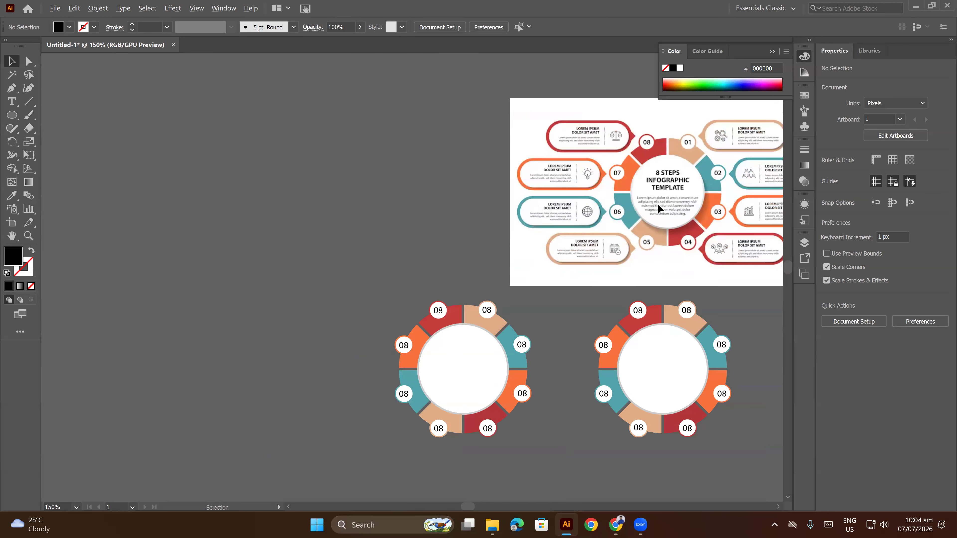
scroll(579, 305, up, 3)
drag(579, 305, 616, 285)
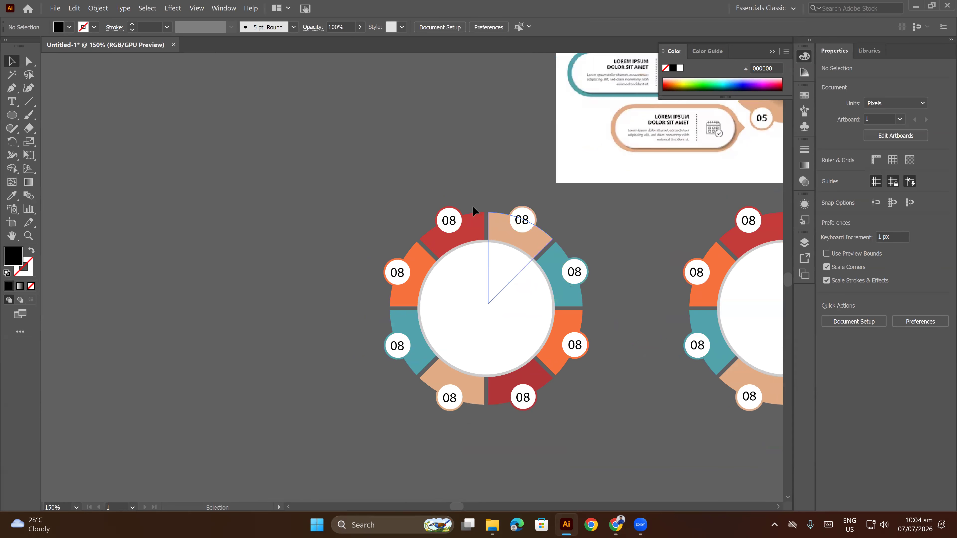
drag(430, 251, 491, 232)
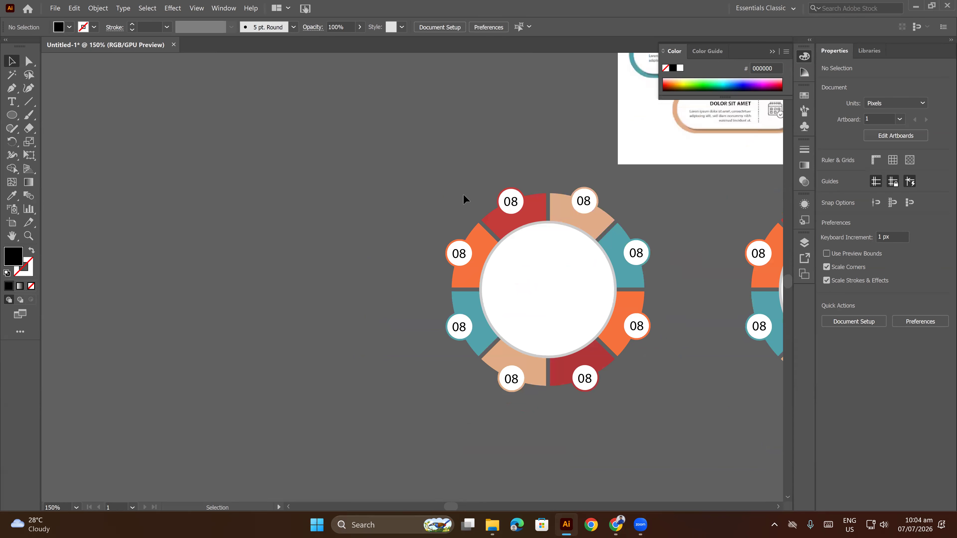
scroll(468, 214, down, 2)
drag(449, 189, 410, 248)
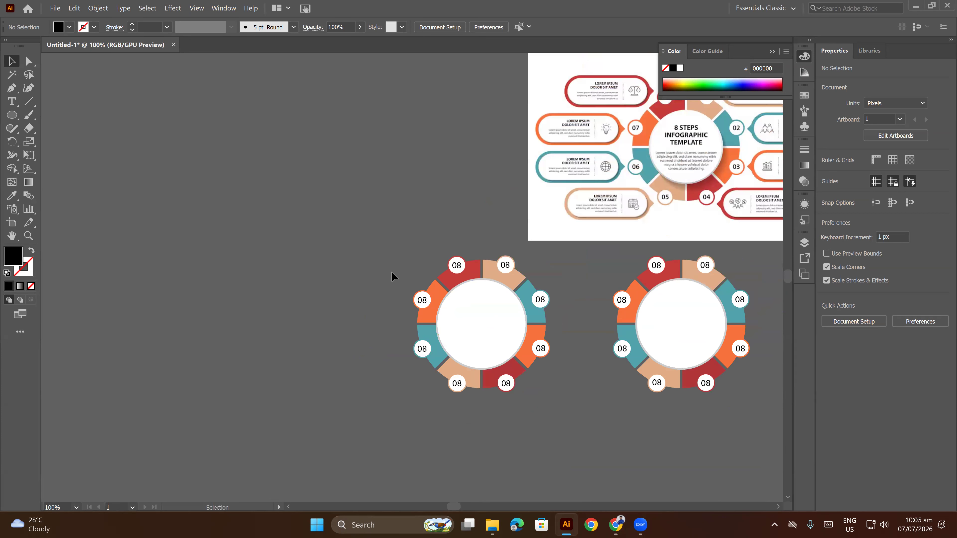
drag(554, 399, 555, 400)
click(584, 391)
scroll(701, 185, up, 3)
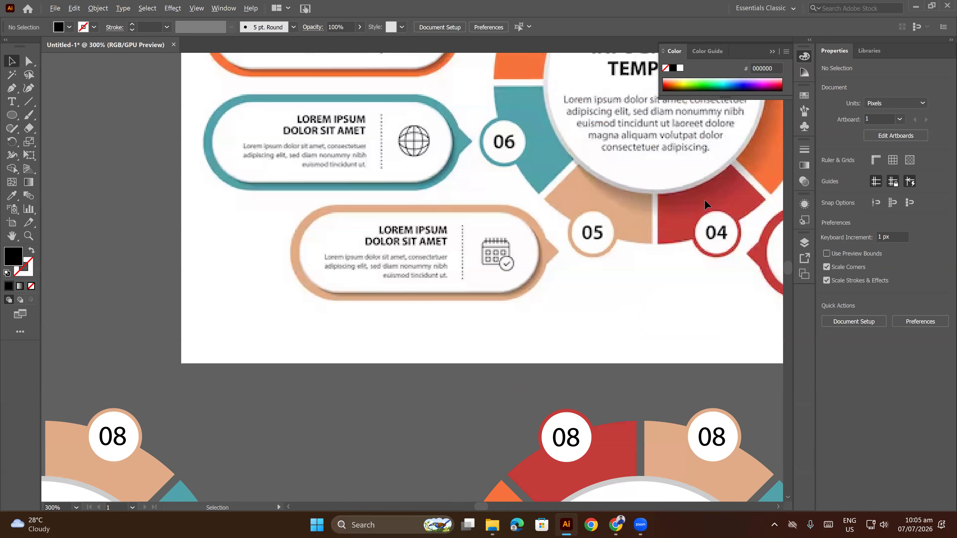
scroll(704, 199, down, 4)
Start a drop shadow effect on the grey circle behind the left-hand wheel's white center, with opacity set to 50%.
click(565, 320)
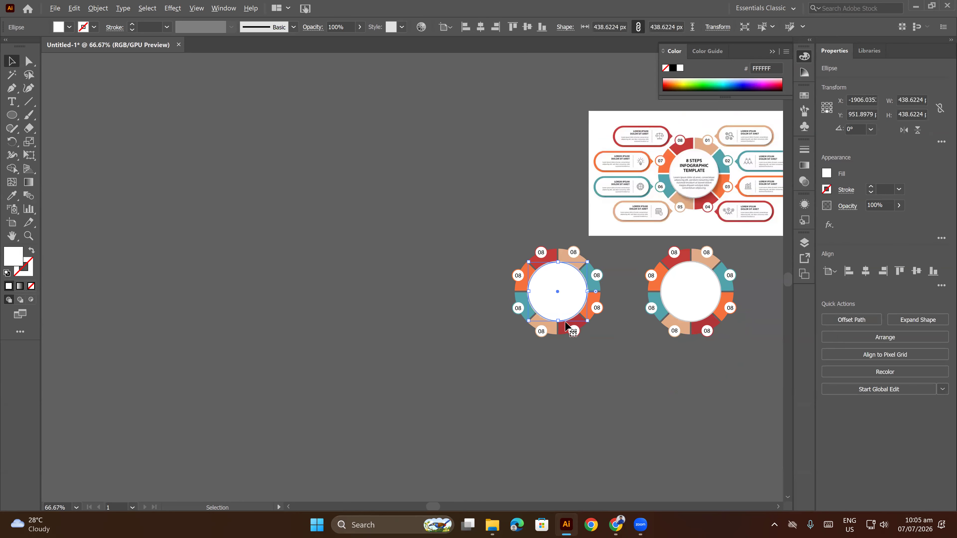
scroll(566, 321, up, 6)
click(566, 302)
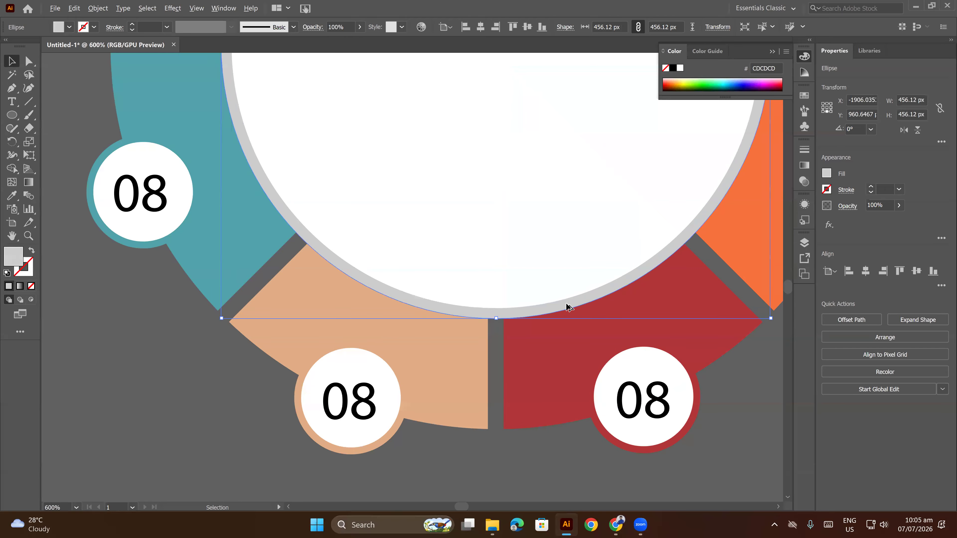
scroll(566, 302, down, 3)
click(172, 8)
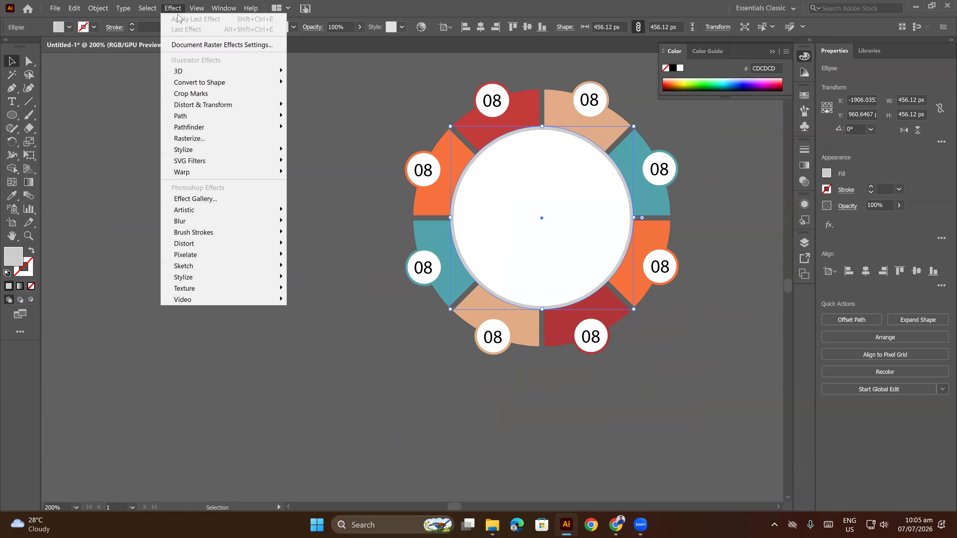
mouse_move(235, 151)
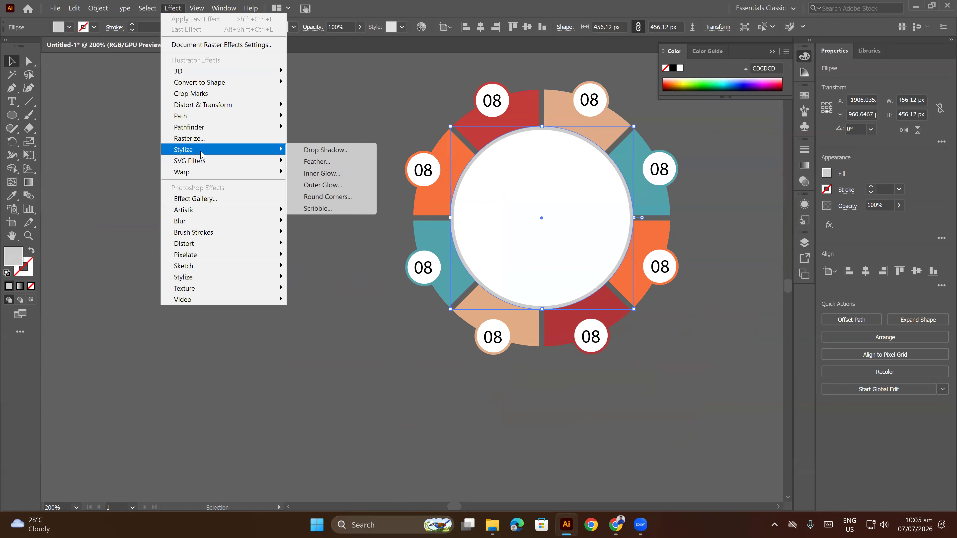
click(322, 152)
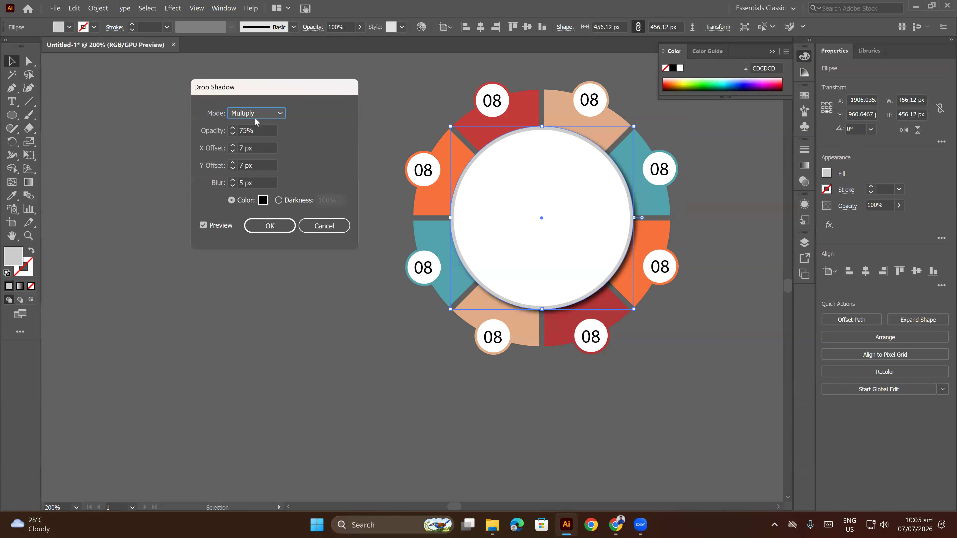
click(258, 129)
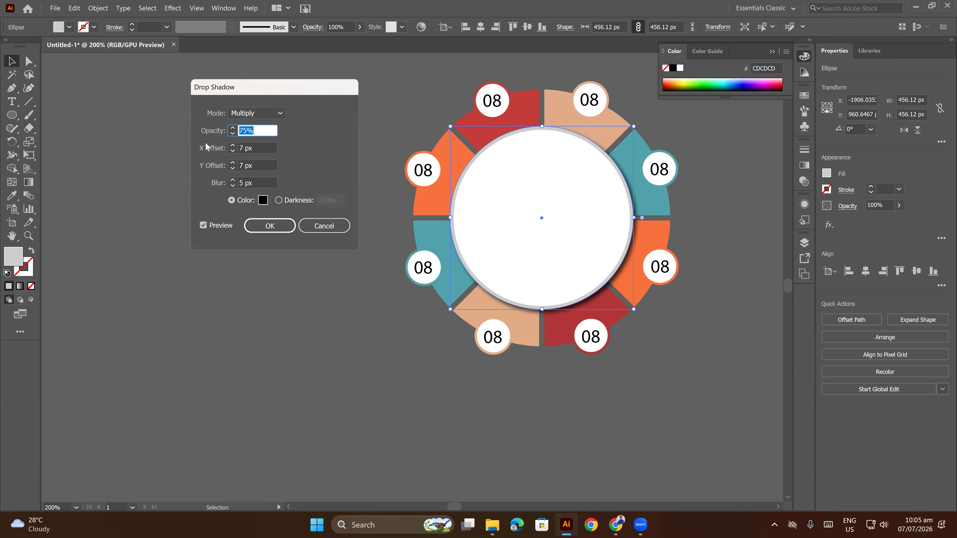
text(50)
Set the drop shadow's Y offset to 24 px, X offset to 11 px and blur to 17 px, and apply it.
click(259, 167)
key(Up)
key(Up)
key(Up)
key(Up)
key(Up)
key(Up)
key(Up)
key(Up)
key(Up)
key(Up)
key(Up)
key(Up)
key(Up)
key(Up)
key(Up)
key(Up)
key(Up)
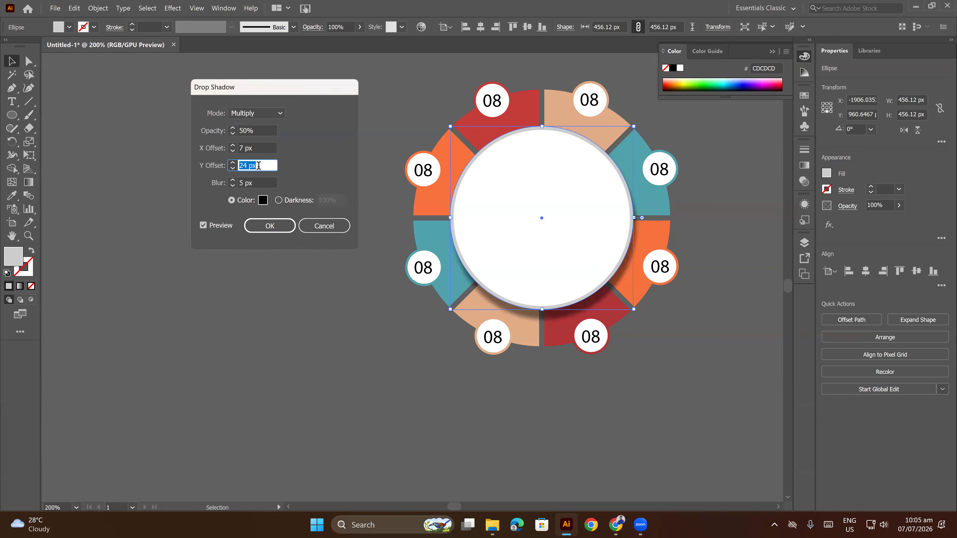
click(256, 149)
key(Up)
key(Up)
key(Up)
key(Up)
click(253, 183)
key(Up)
key(Up)
key(Up)
key(Up)
key(Up)
key(Up)
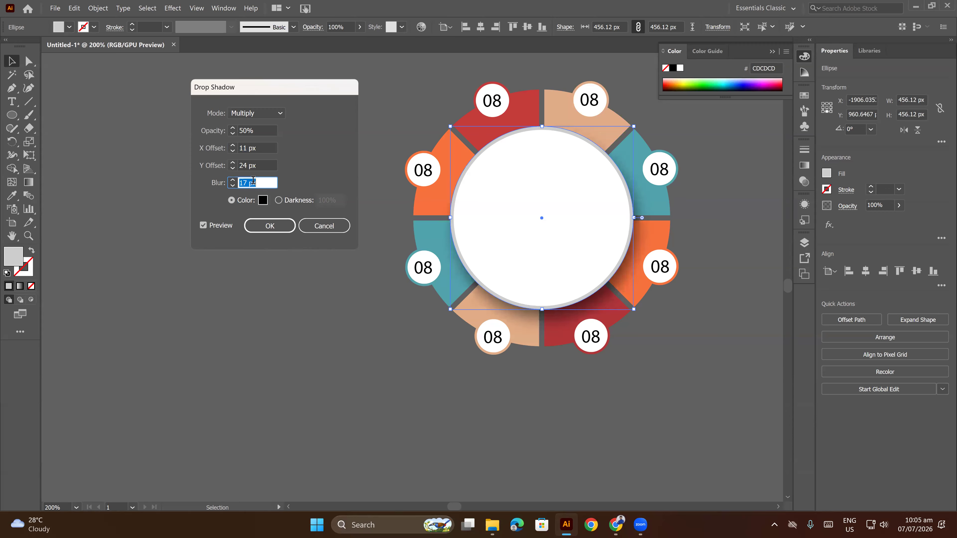
click(269, 226)
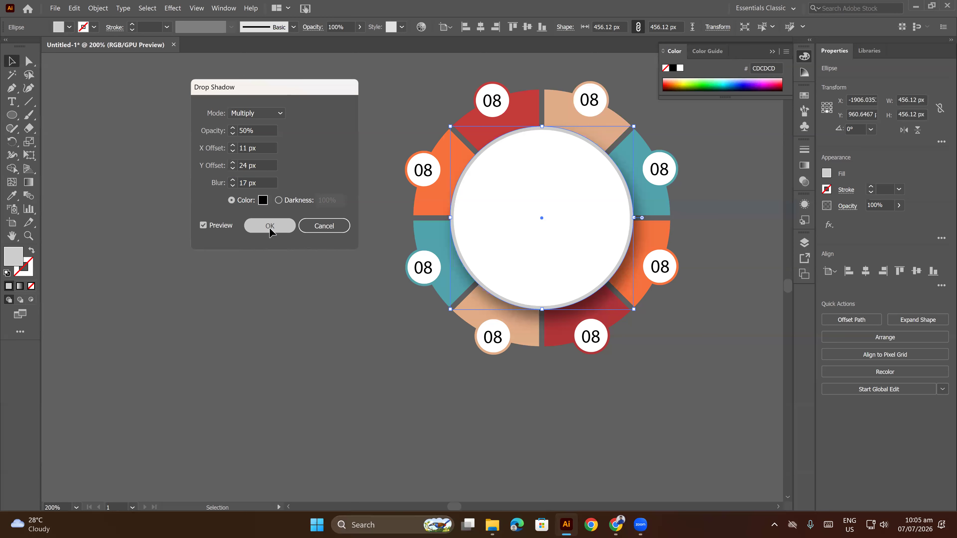
click(514, 359)
scroll(525, 344, down, 3)
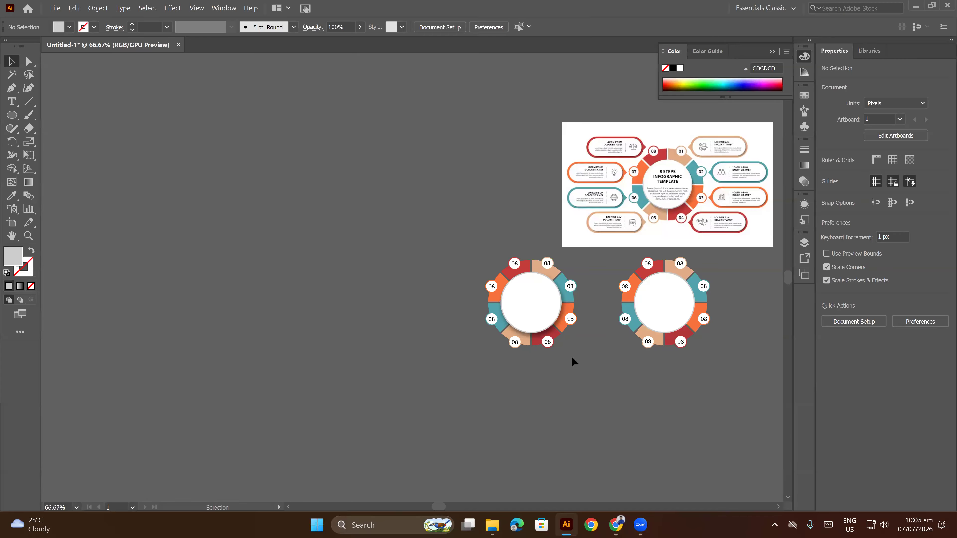
scroll(572, 358, up, 3)
scroll(576, 357, down, 1)
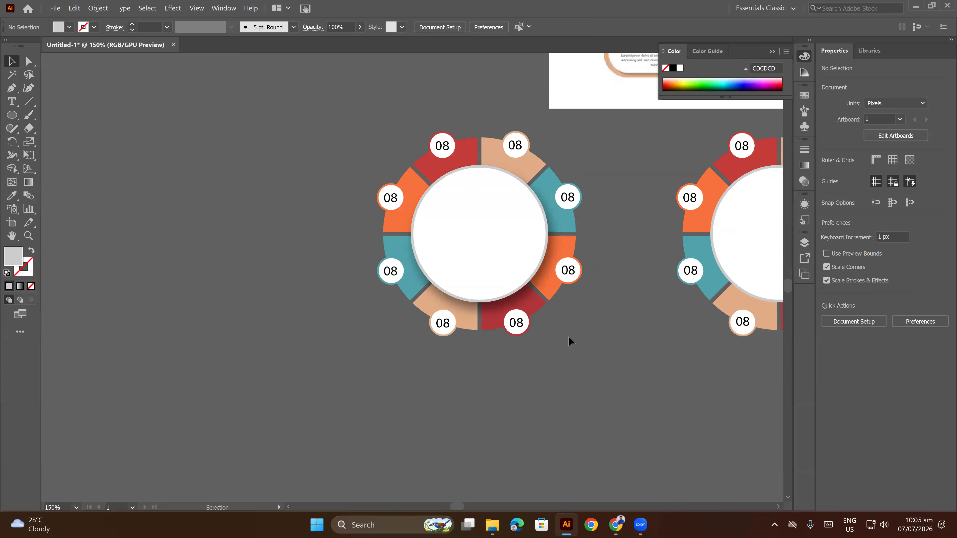
Try to shrink the shadowed wheel's white center circle inside its grey ring.
click(496, 241)
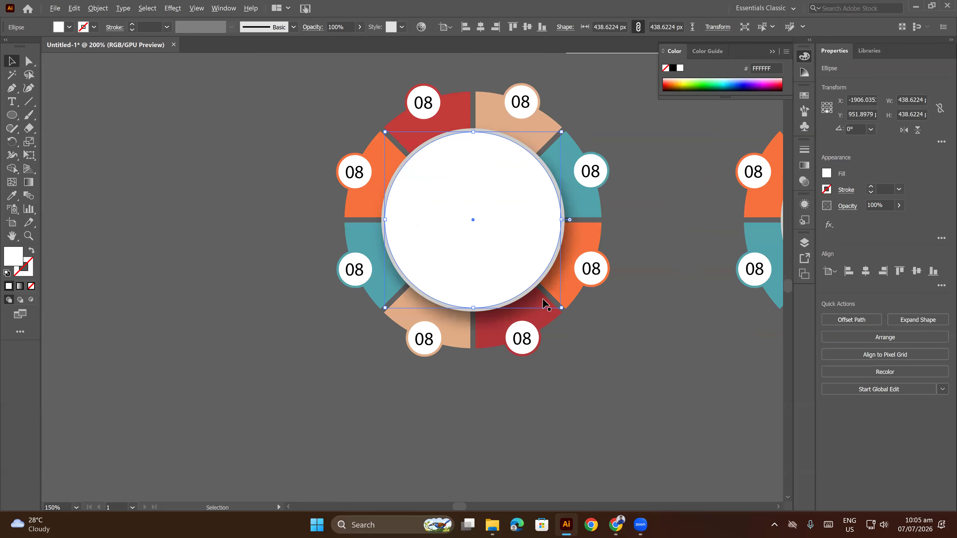
scroll(501, 276, up, 2)
drag(587, 326, 589, 327)
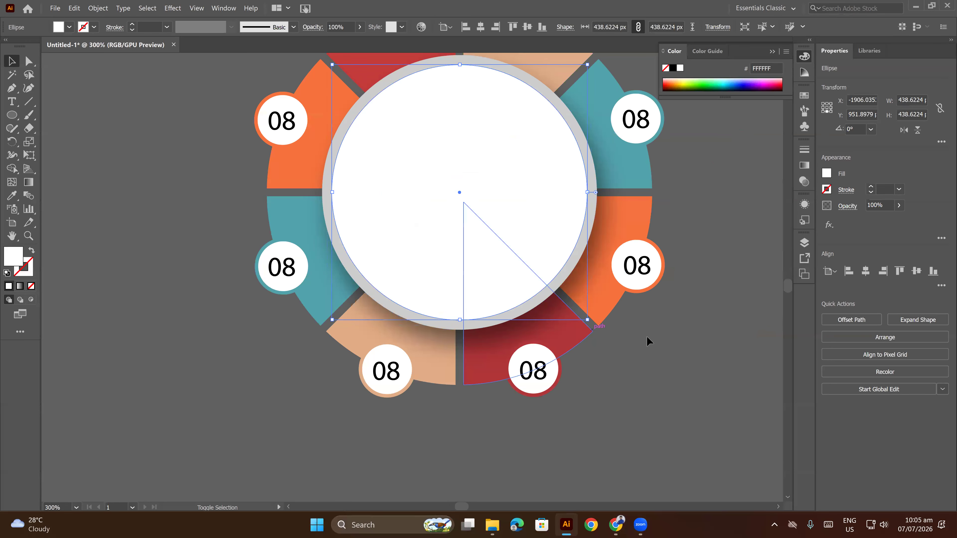
click(646, 336)
scroll(646, 341, down, 4)
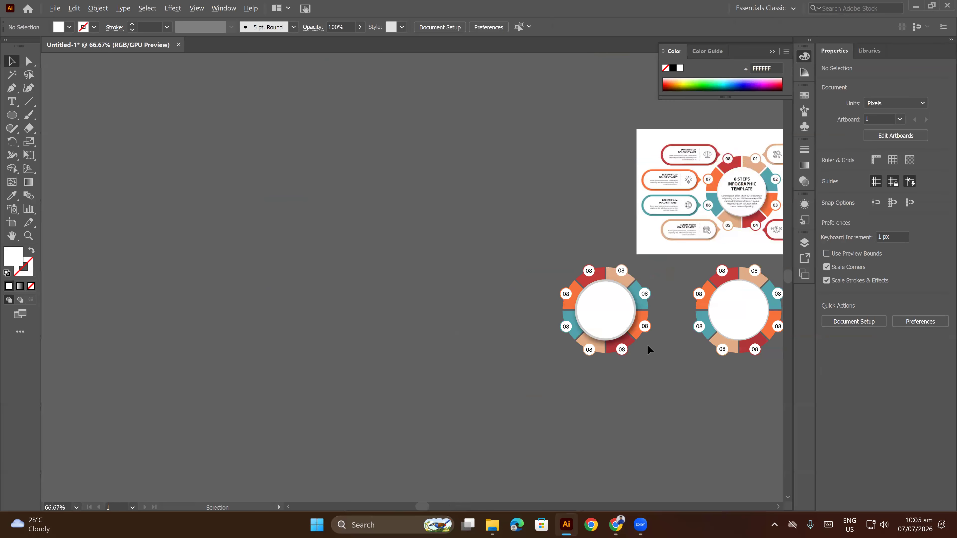
scroll(646, 345, up, 1)
key(ctrl+z)
click(654, 347)
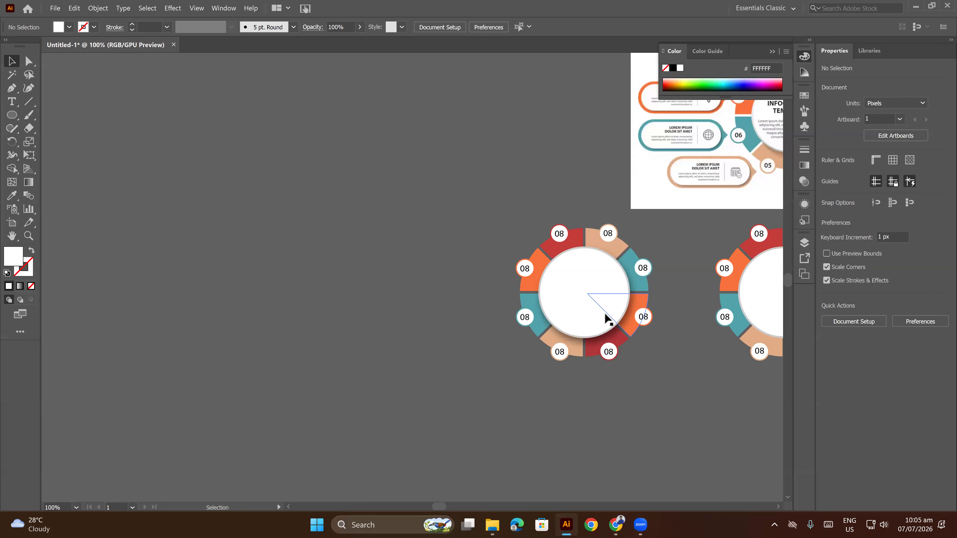
Shrink the shadowed wheel's white center circle about its center to about 434 px in diameter, slightly widening the grey ring.
scroll(617, 331, up, 6)
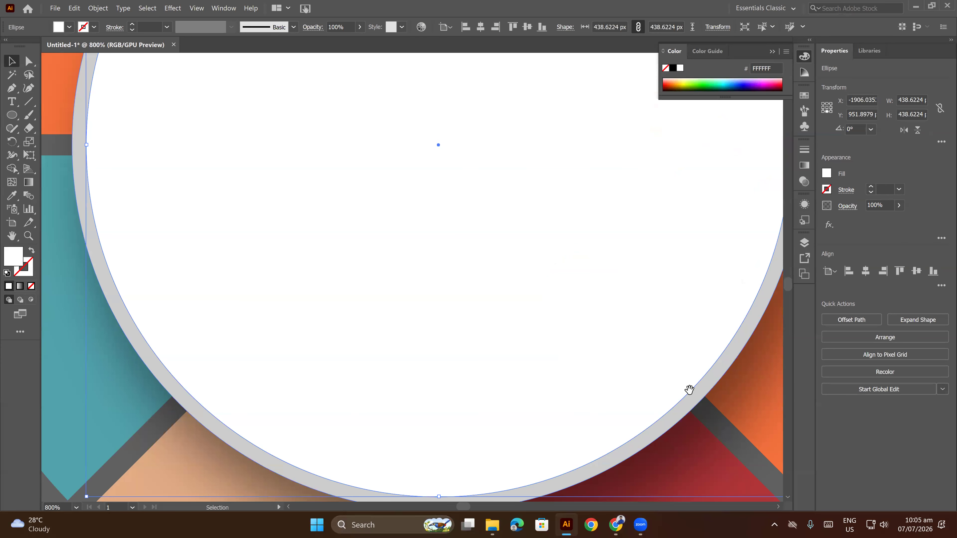
drag(690, 390, 520, 297)
drag(623, 402, 621, 402)
click(681, 398)
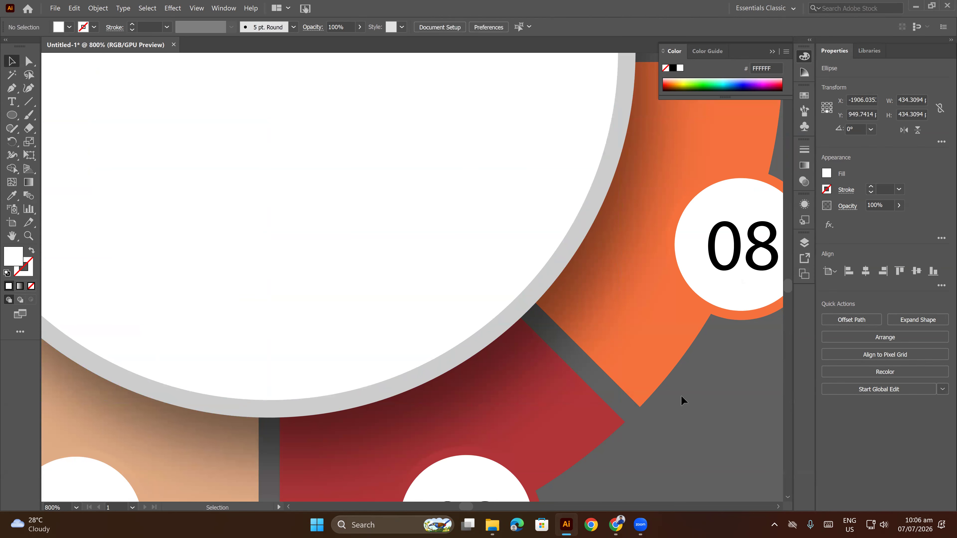
scroll(682, 396, down, 6)
drag(704, 389, 602, 342)
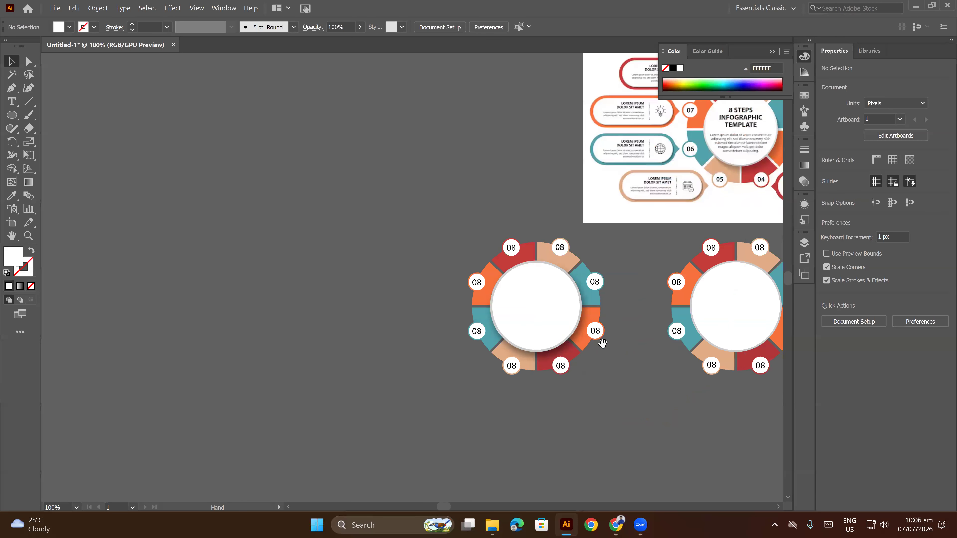
Group all parts of the shadowed wheel, including its segments, center circles, badges and number labels.
scroll(602, 342, down, 1)
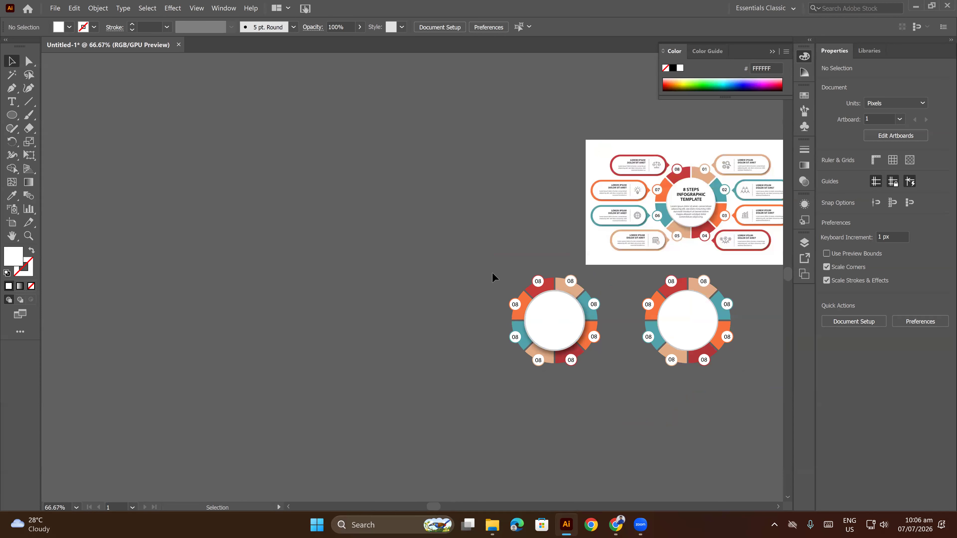
drag(603, 376, 603, 379)
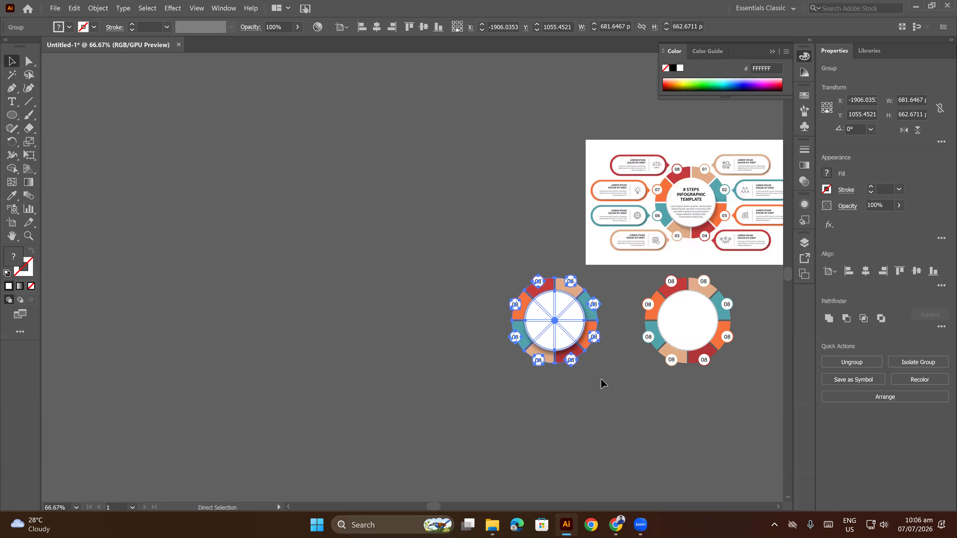
click(592, 366)
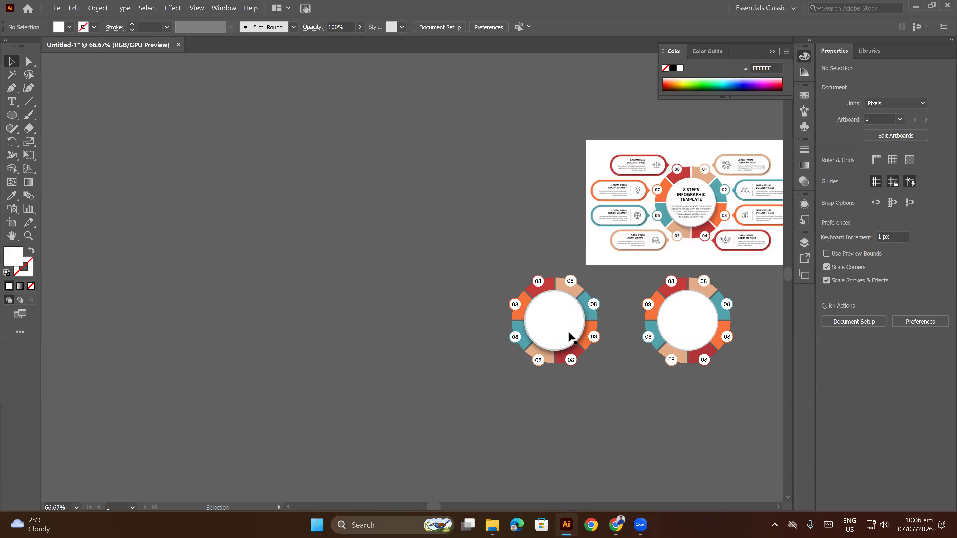
scroll(568, 332, up, 3)
click(647, 256)
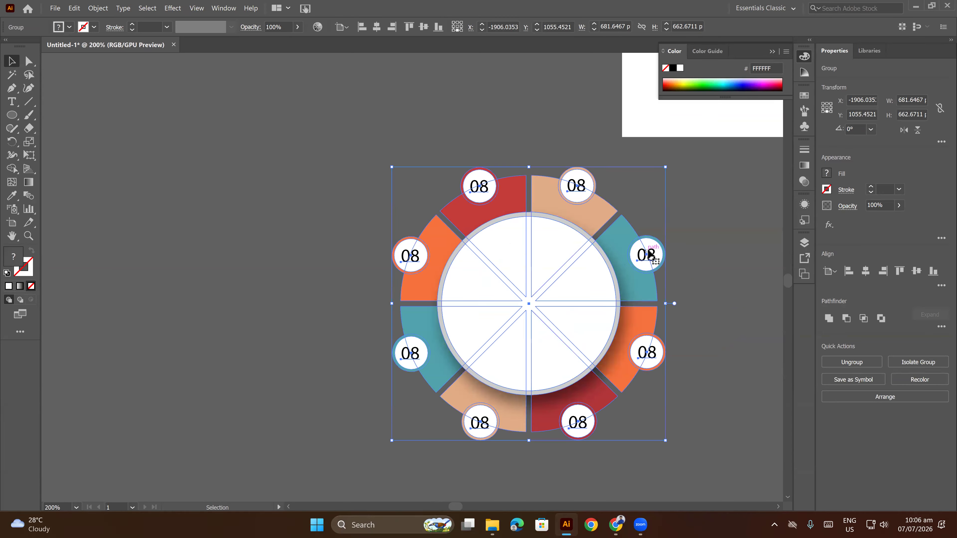
click(668, 225)
scroll(645, 243, down, 3)
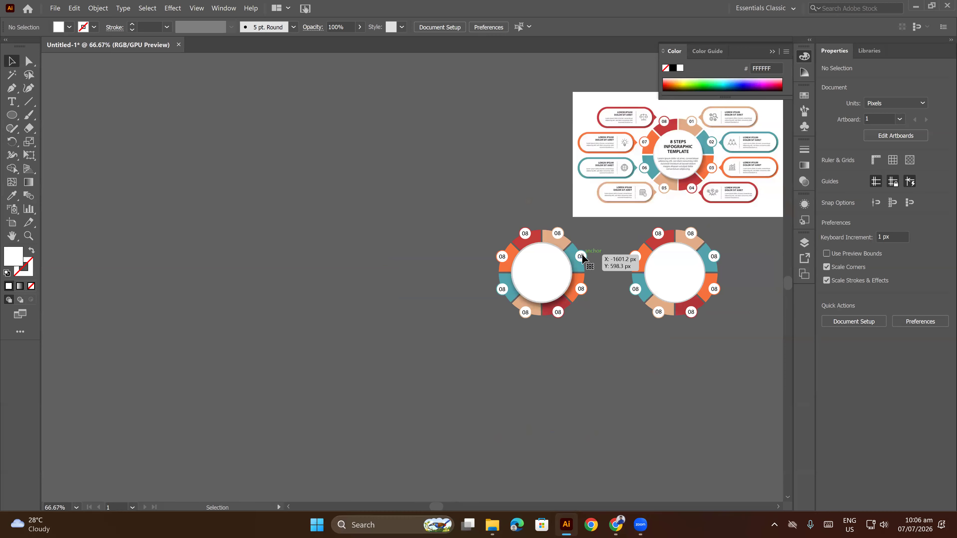
Inside the wheel group, change the right-hand teal badge's label to 02 and the right-hand orange badge's label to 03.
double_click(580, 256)
scroll(580, 256, up, 4)
double_click(580, 257)
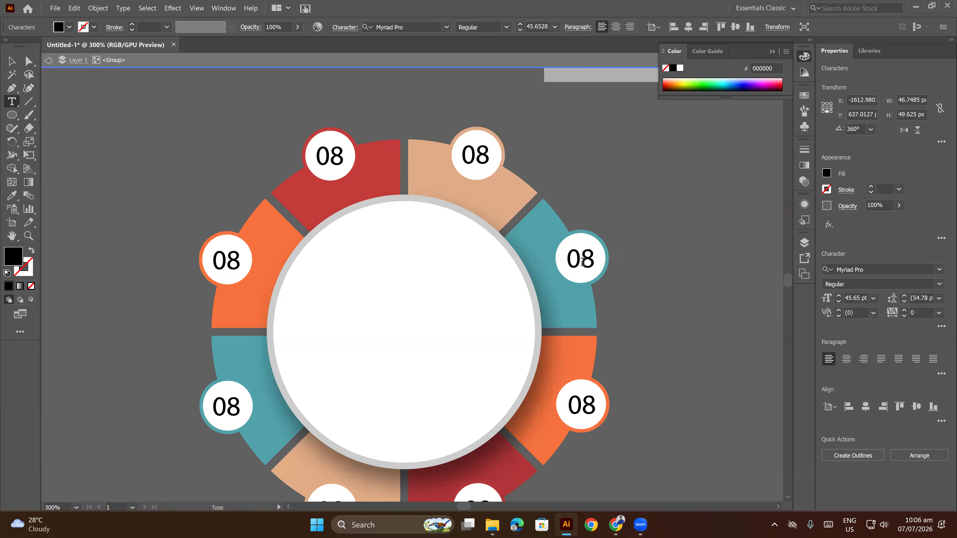
drag(579, 257, 572, 259)
double_click(593, 261)
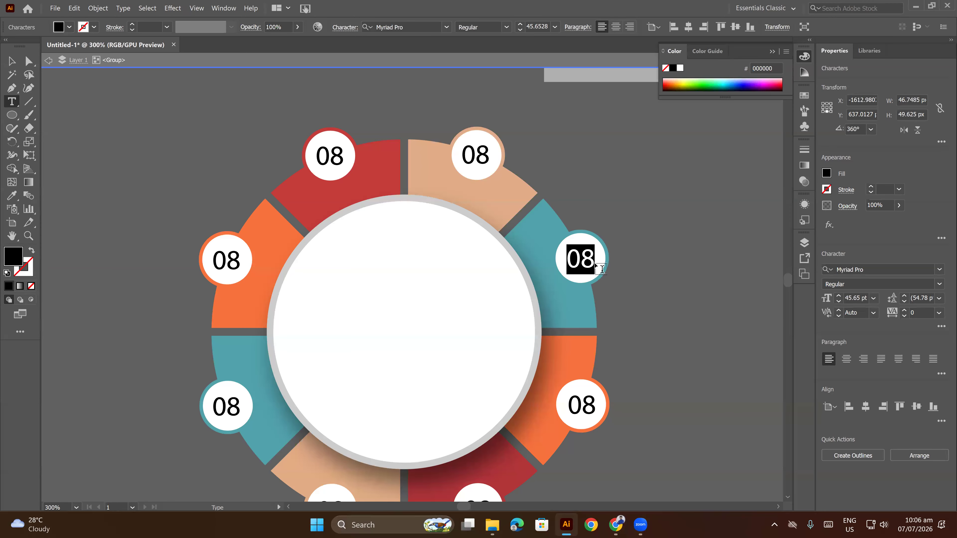
text(02)
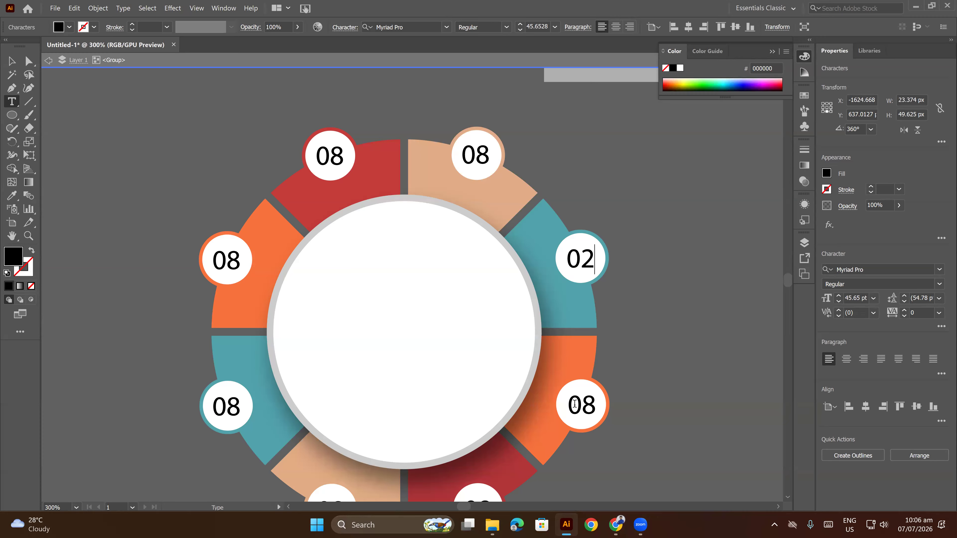
double_click(574, 404)
text(03)
Change the lower-right red badge's label to 04 and the lower-left tan badge's label to 05.
scroll(628, 362, down, 5)
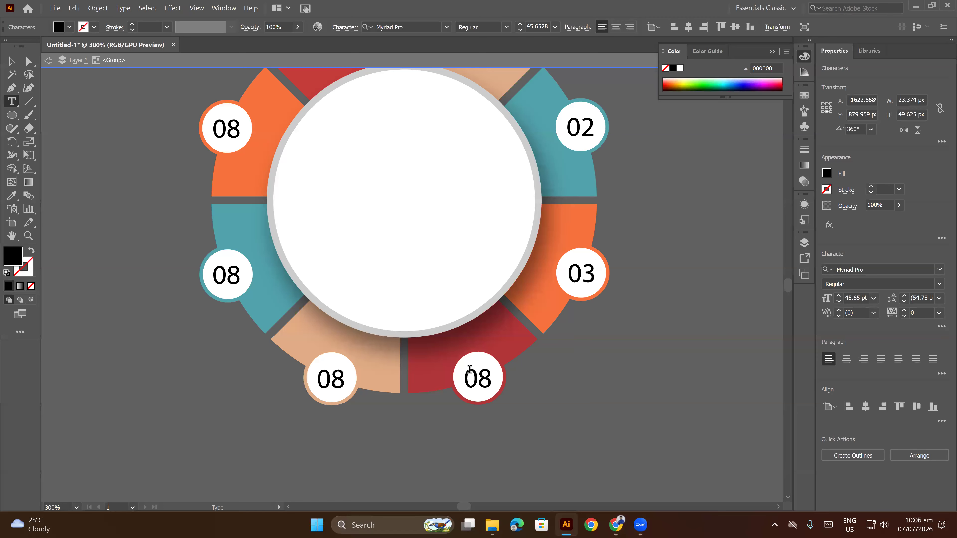
click(491, 388)
key(shift+Left)
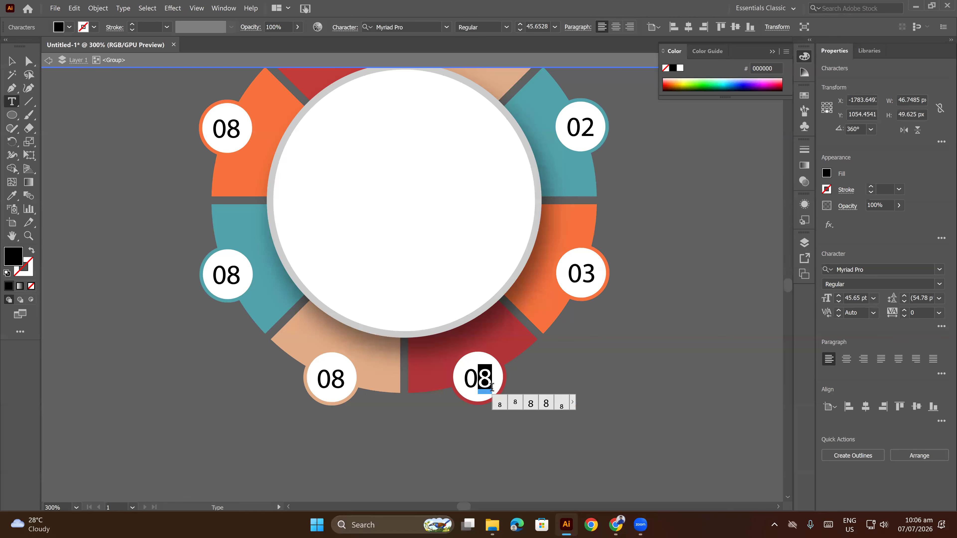
text(4)
click(352, 388)
key(shift+Left)
text(5)
Change the left-hand teal badge's label to 06 and the left-hand orange badge's label to 07, and leave group isolation.
click(243, 278)
key(shift+Left)
text(6)
click(245, 145)
key(shift+Right)
text(7)
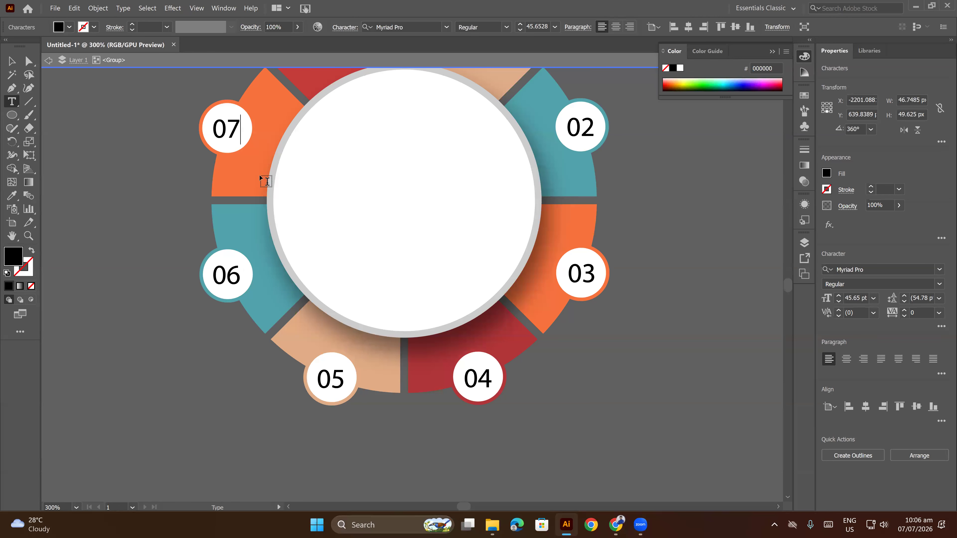
click(12, 61)
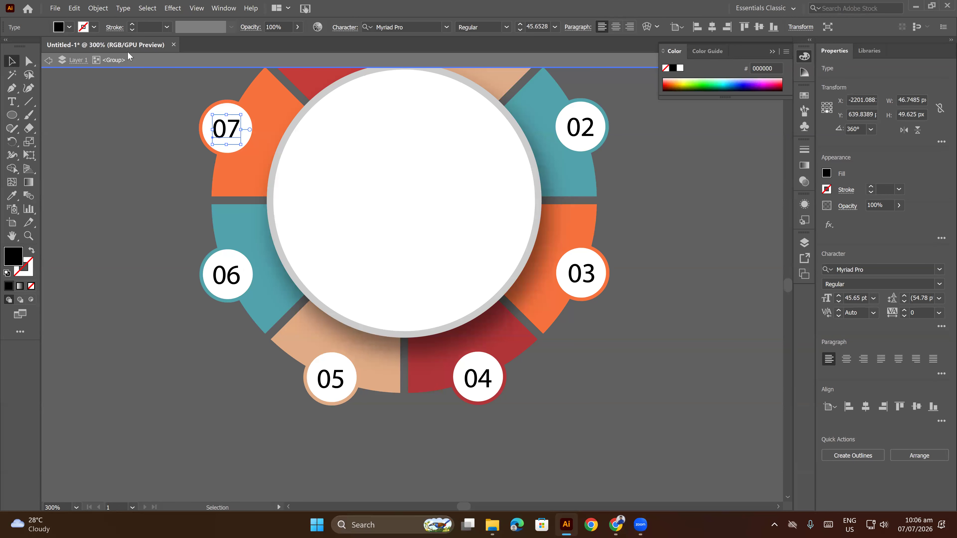
double_click(156, 73)
Draw a wide rectangle with the Rectangle tool on the empty canvas above the reference infographic.
scroll(607, 249, down, 3)
drag(614, 229, 556, 374)
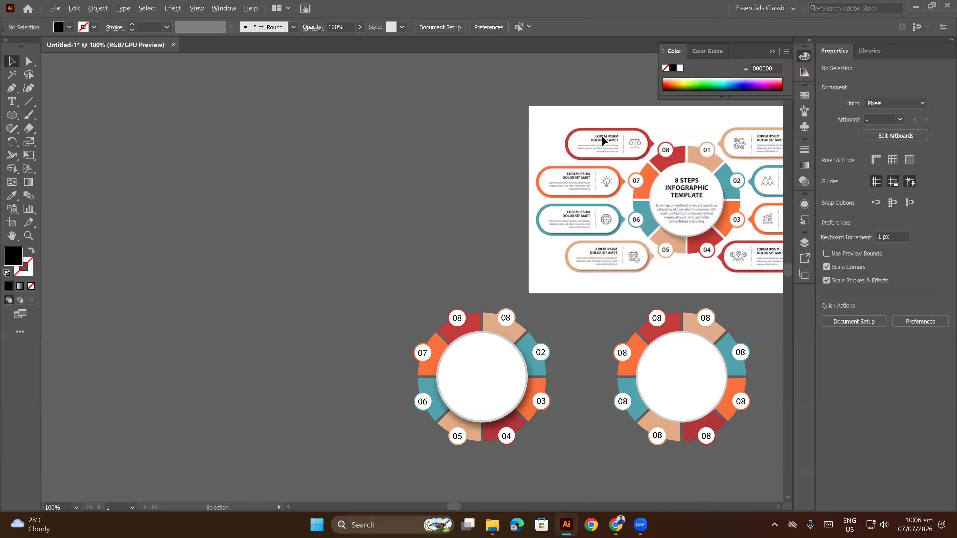
scroll(603, 140, up, 2)
drag(596, 135, 463, 177)
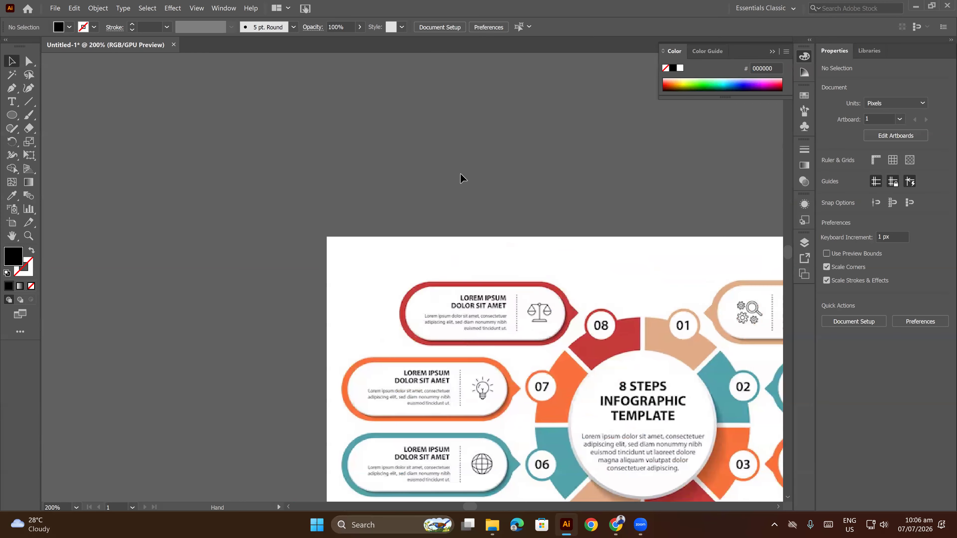
drag(12, 115, 52, 116)
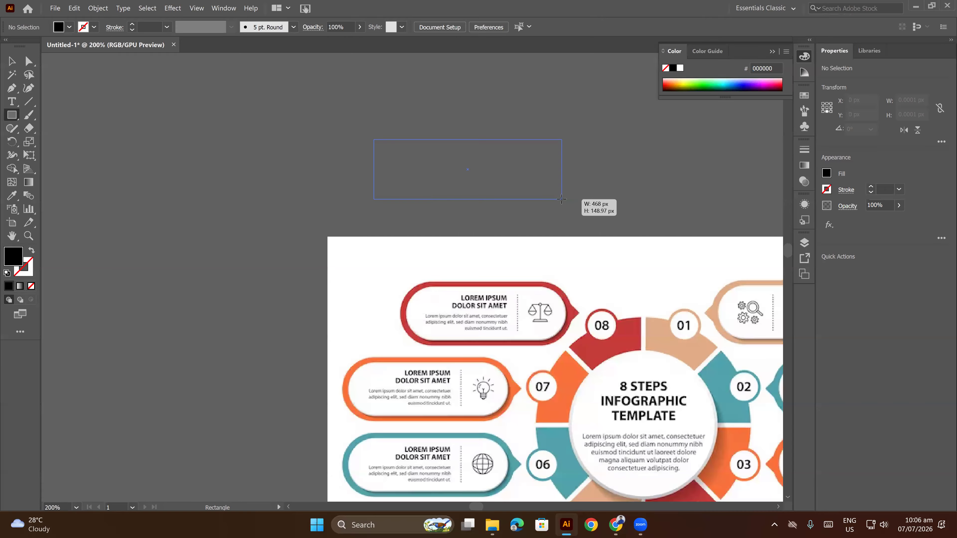
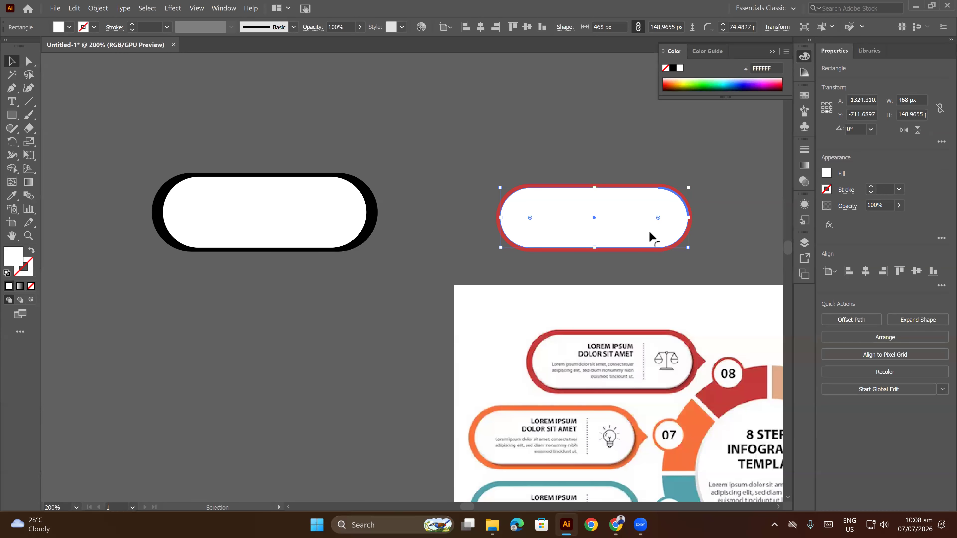
Delete the spare black pill together with its white inner pill, leaving only the red-outlined pill above the reference.
scroll(692, 207, up, 2)
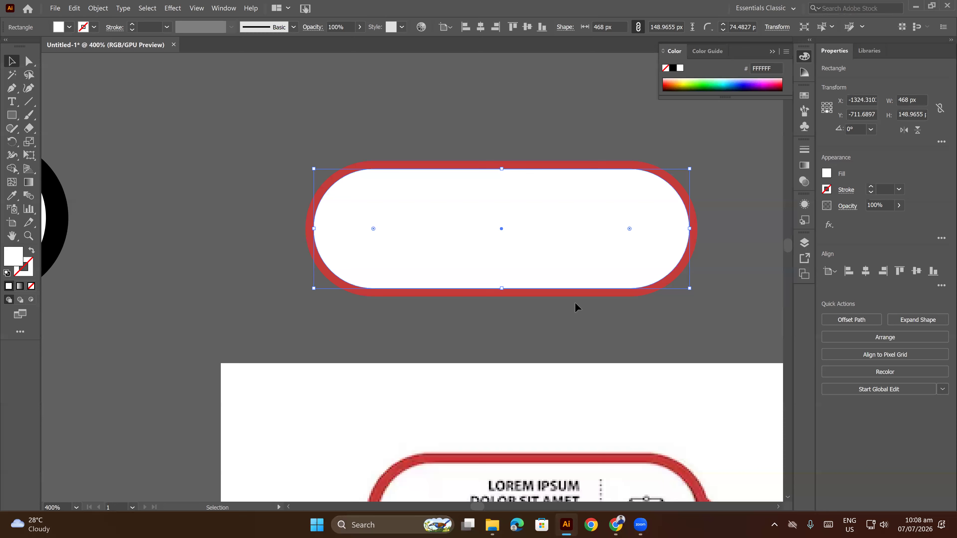
click(420, 299)
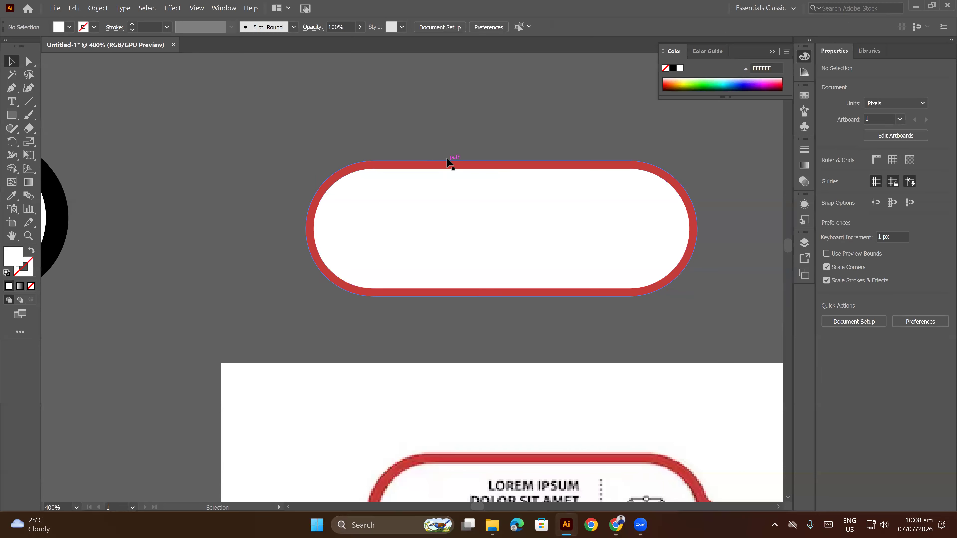
drag(388, 202, 592, 184)
drag(250, 202, 534, 203)
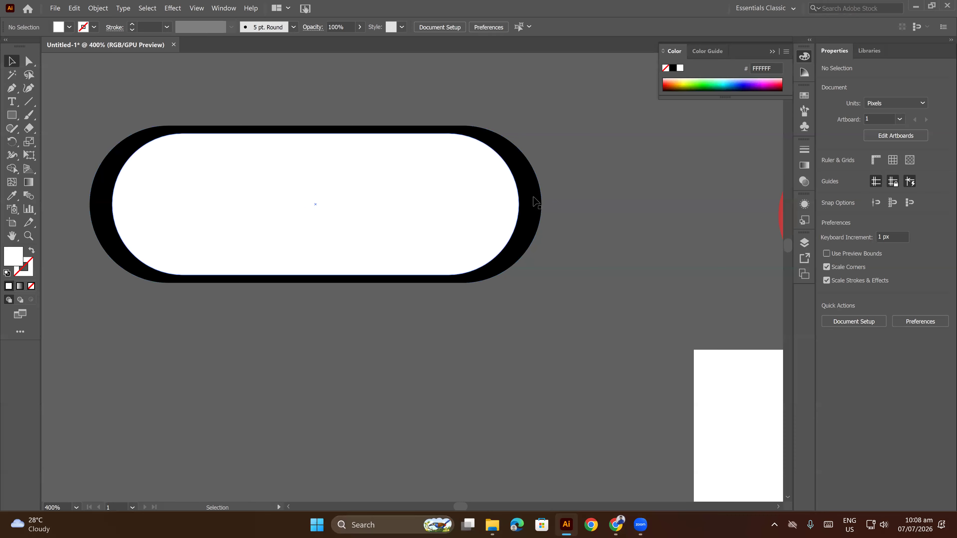
click(536, 202)
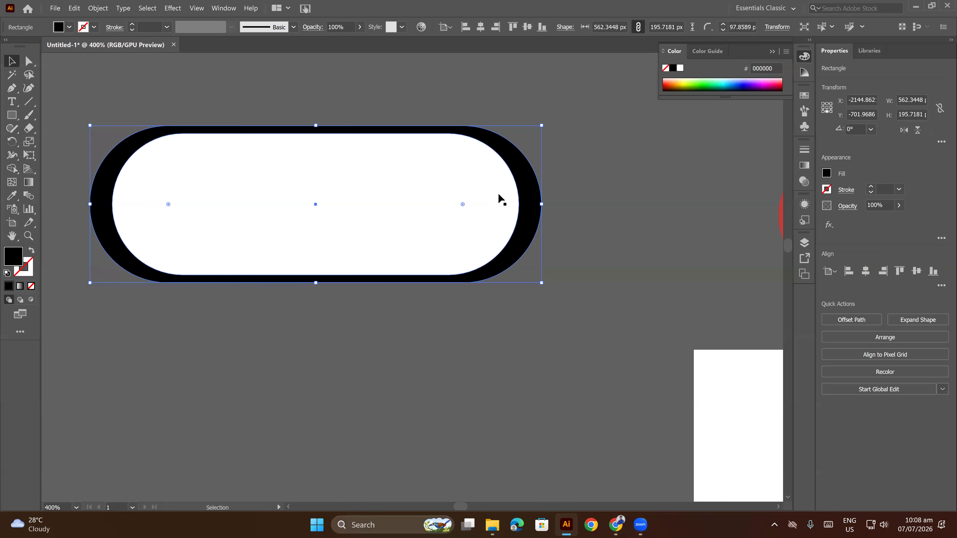
scroll(492, 197, down, 4)
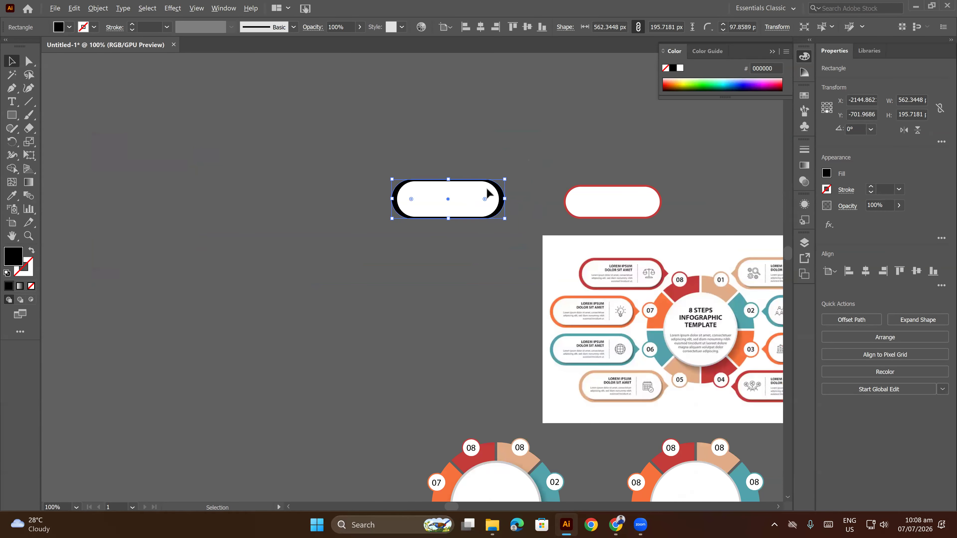
drag(481, 166, 437, 230)
key(Delete)
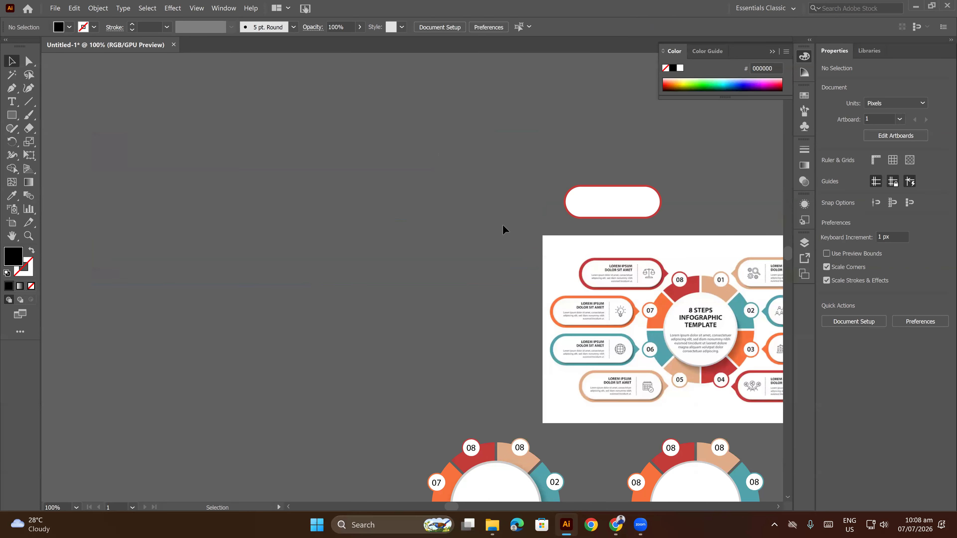
Try enlarging the red outline pill from its center to about 619 × 214 px, and undo the scaling.
drag(637, 212, 592, 228)
scroll(591, 224, up, 3)
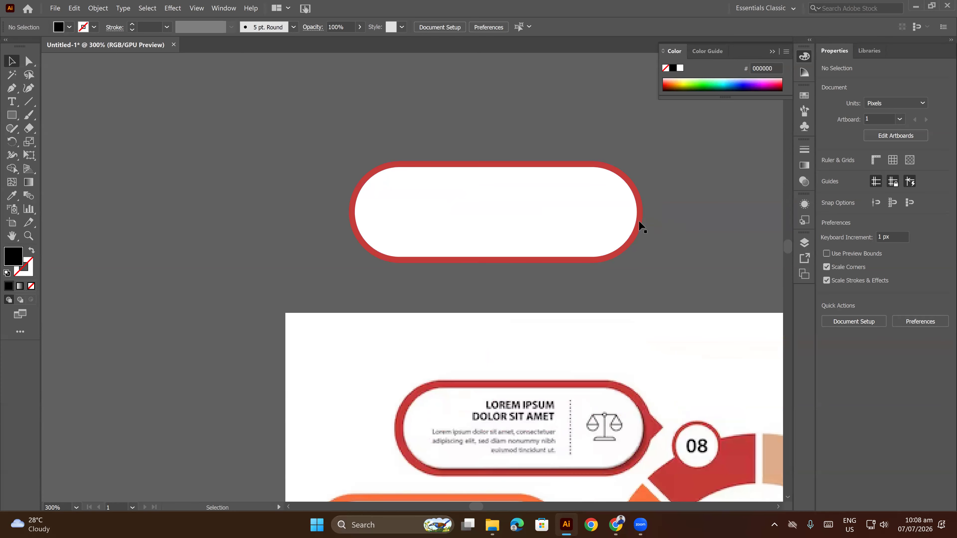
click(639, 220)
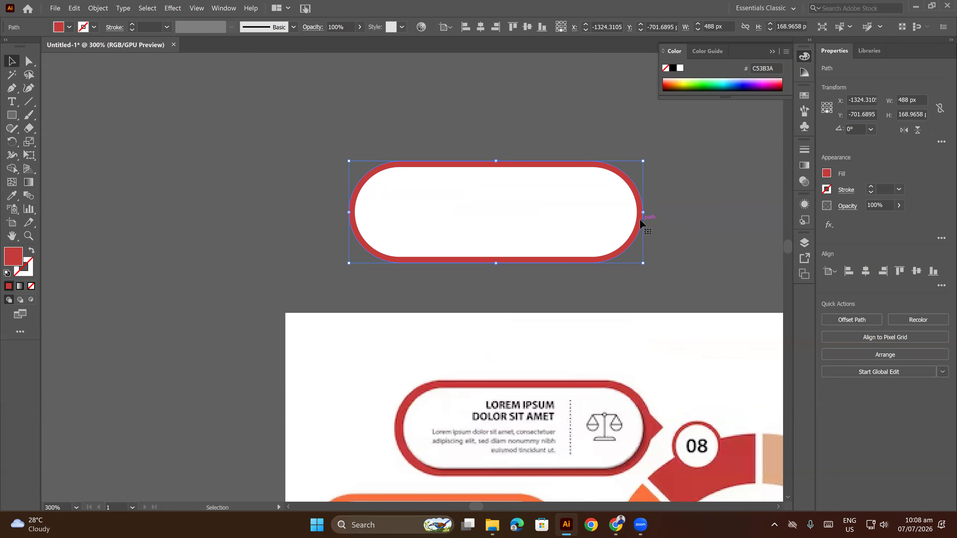
scroll(639, 218, up, 1)
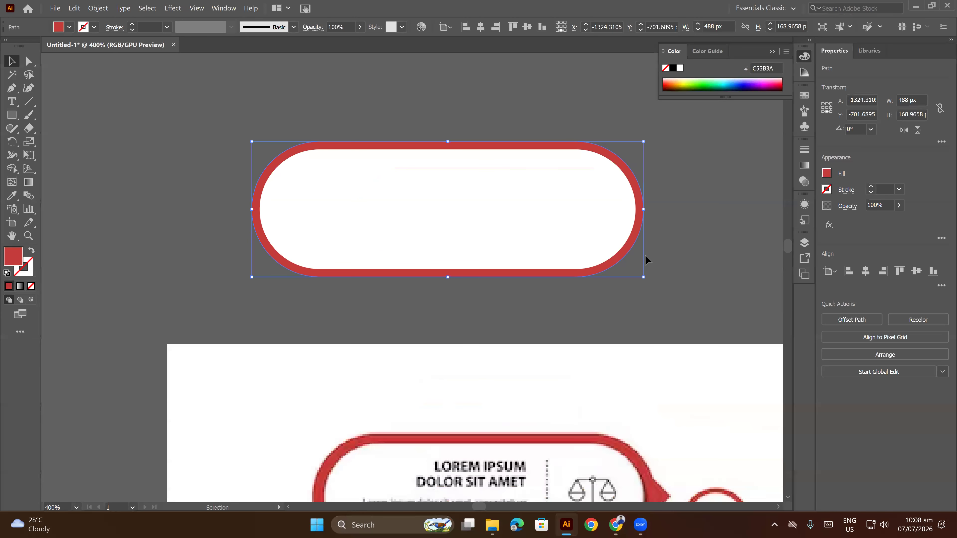
click(690, 223)
click(637, 229)
drag(644, 277, 696, 307)
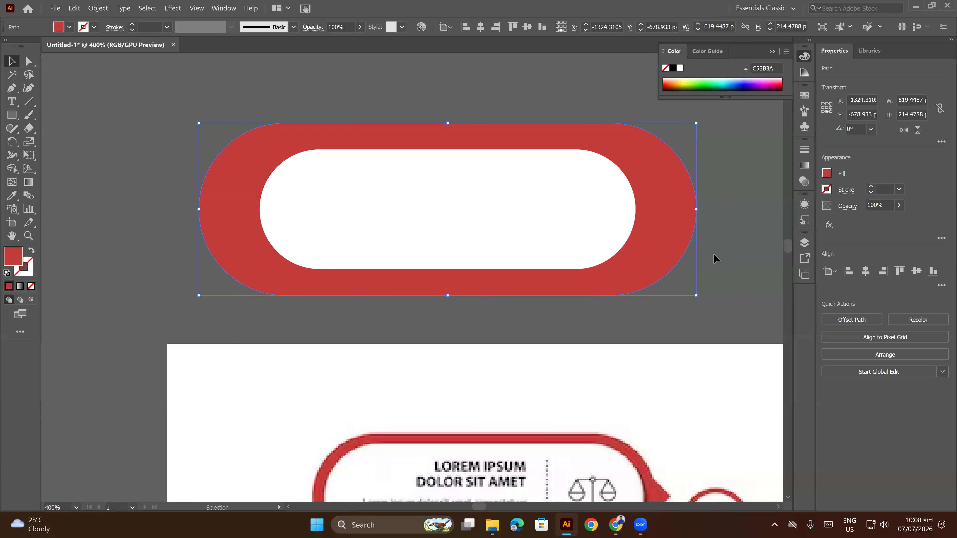
click(719, 247)
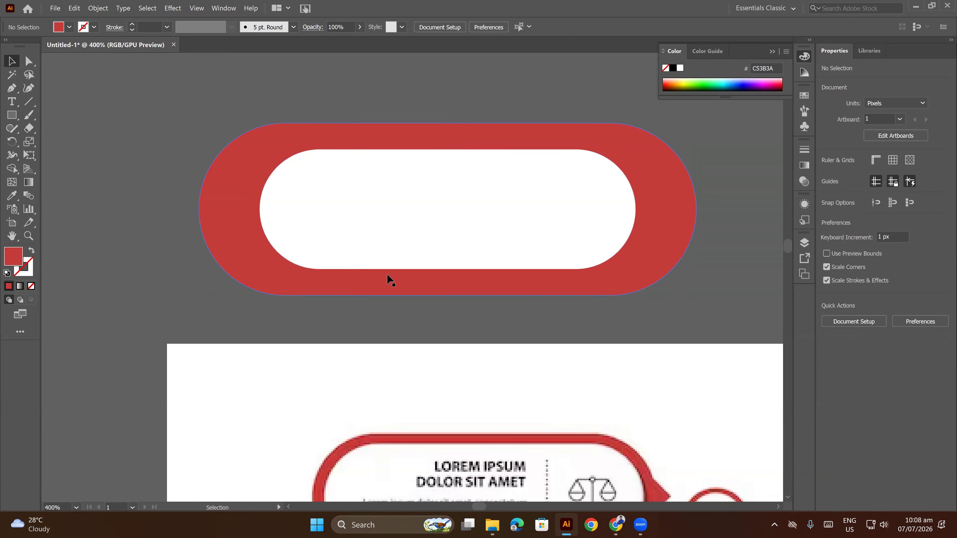
key(ctrl+z)
Delete the red outline path behind the white pill.
click(674, 198)
click(641, 204)
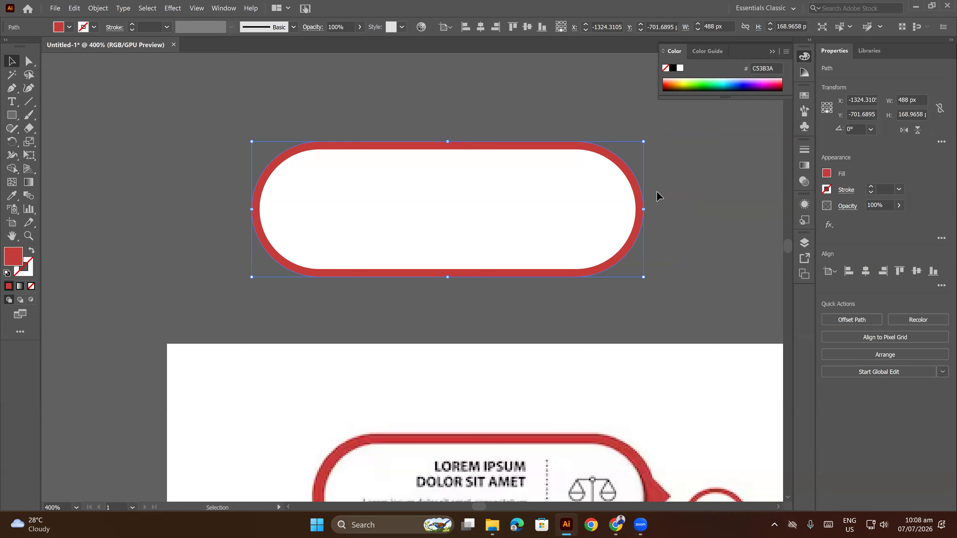
click(659, 196)
click(643, 203)
click(719, 237)
drag(662, 251, 646, 254)
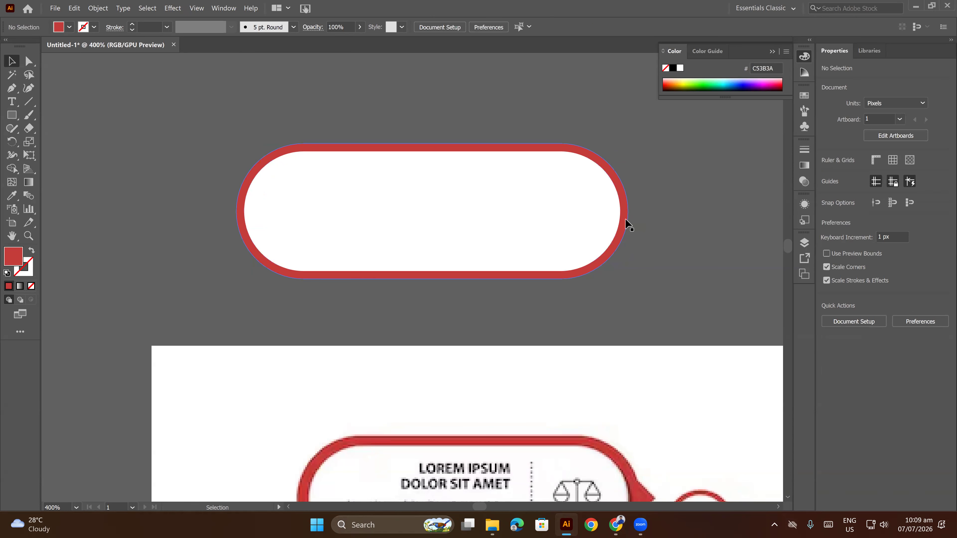
click(626, 220)
click(650, 211)
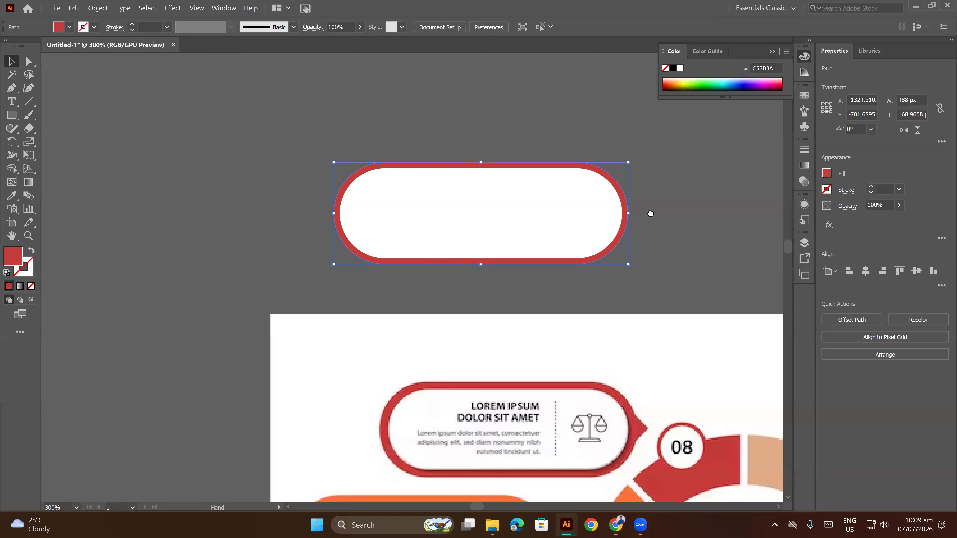
key(ctrl+minus)
click(608, 214)
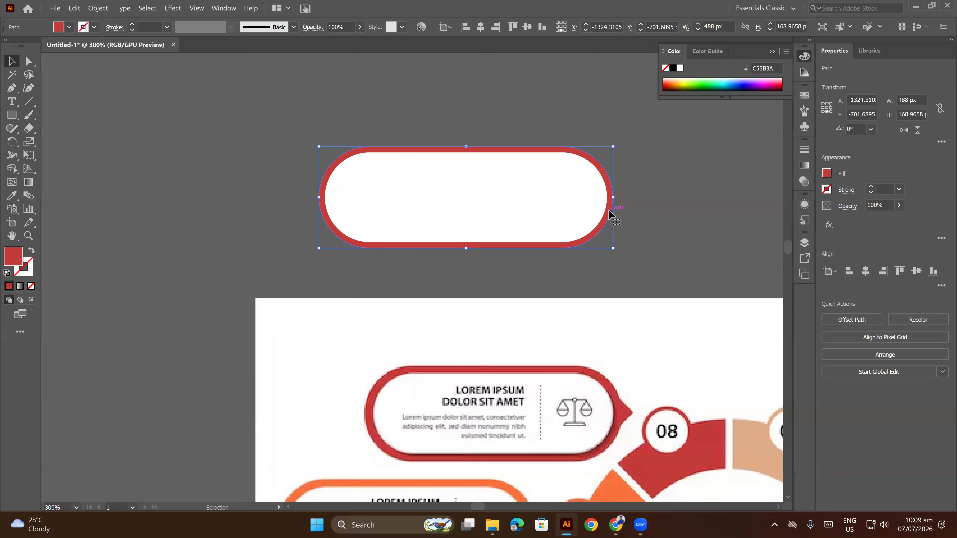
key(Delete)
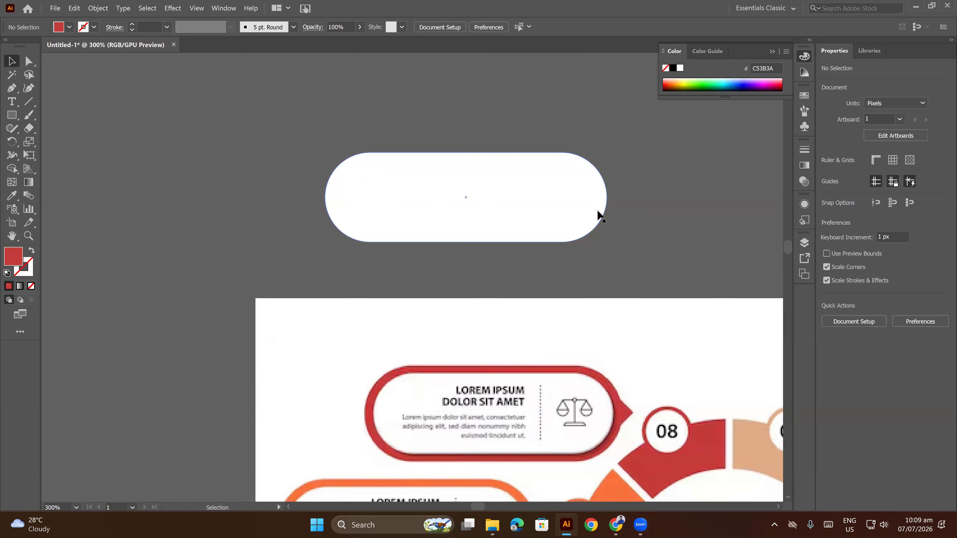
Offset the white pill's path outward by 15 px with mitered joins.
click(599, 215)
click(97, 8)
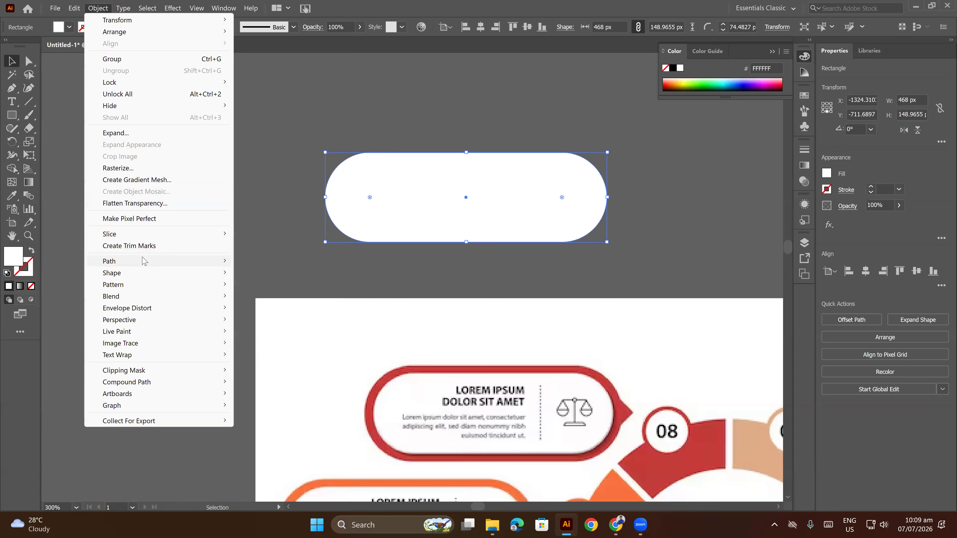
mouse_move(145, 261)
click(270, 300)
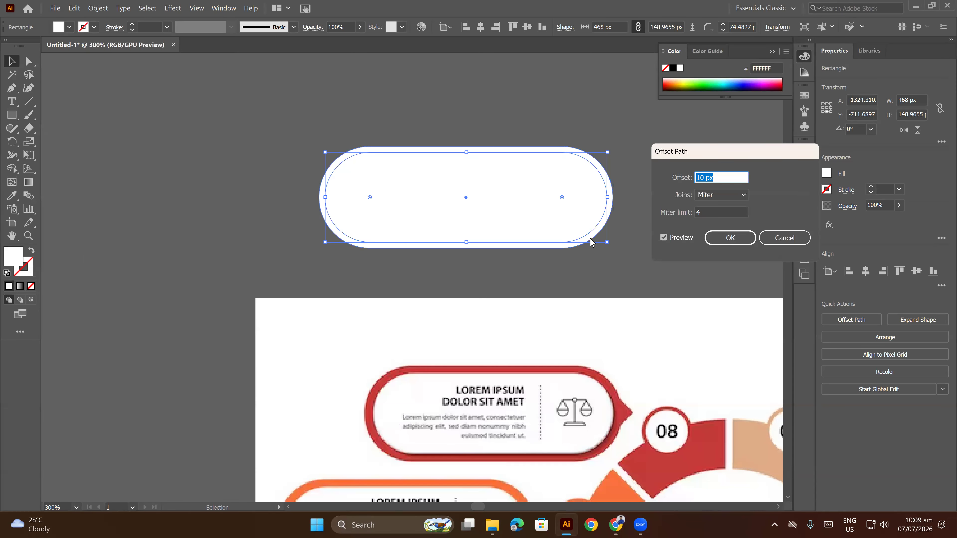
key(Up)
key(Up)
key(Up)
key(Up)
key(Up)
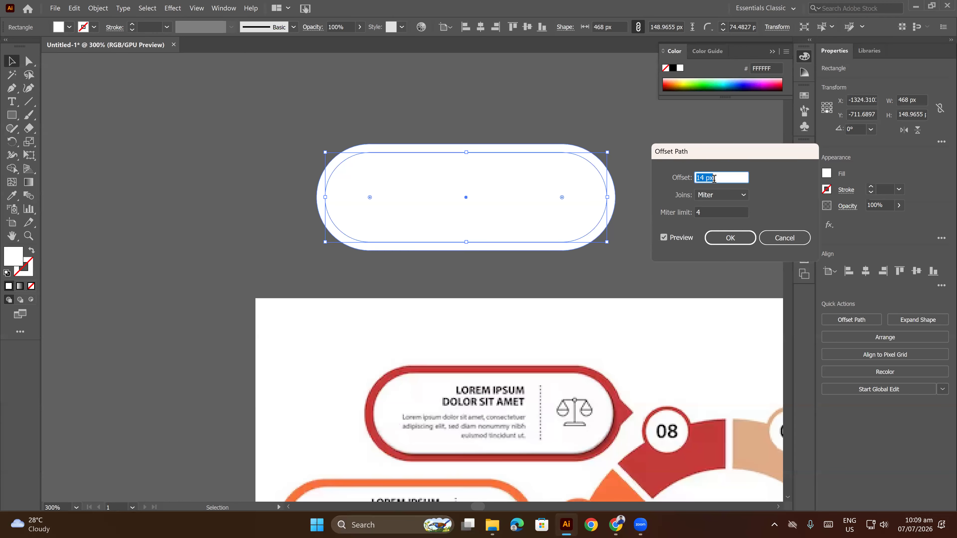
click(729, 237)
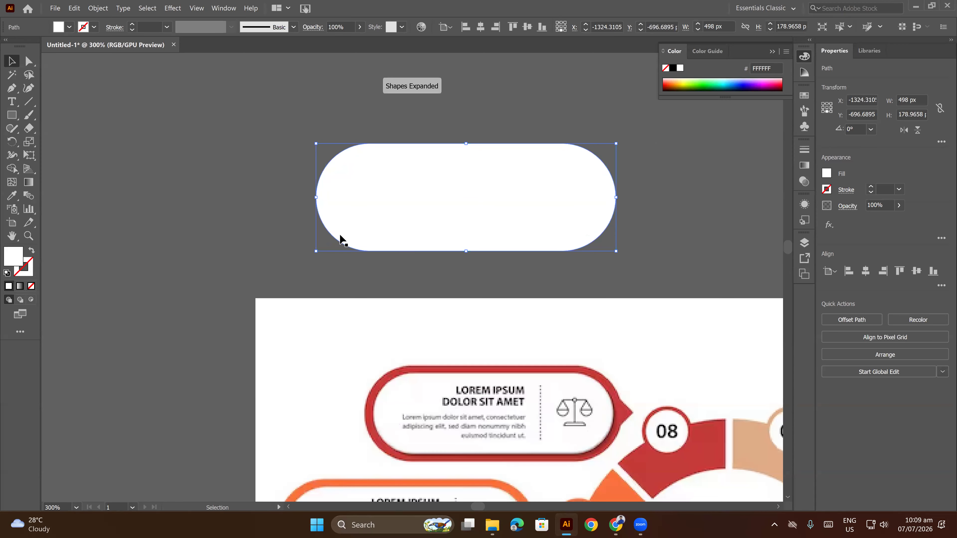
Fill the offset pill with red C53B3A sampled from the reference's 08 badge and deselect it.
click(12, 196)
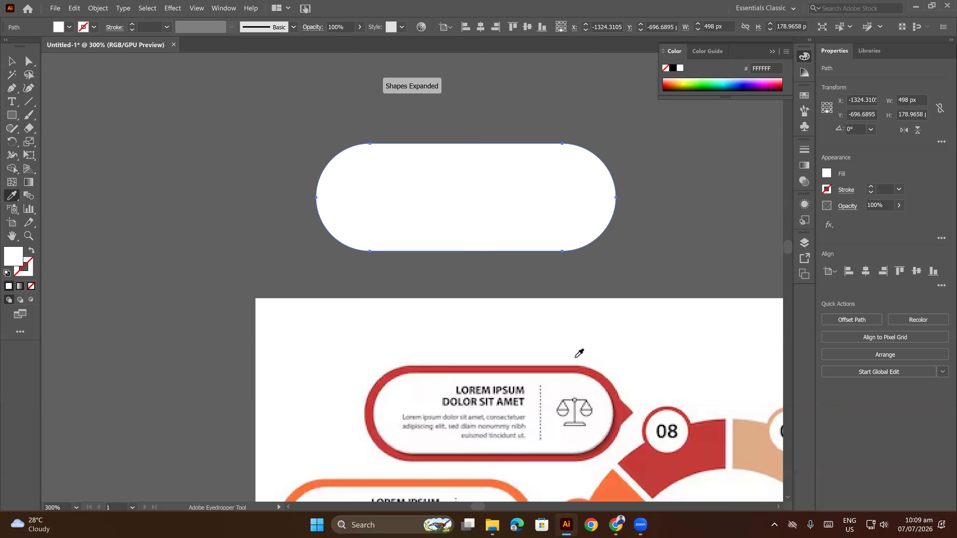
click(653, 417)
click(12, 61)
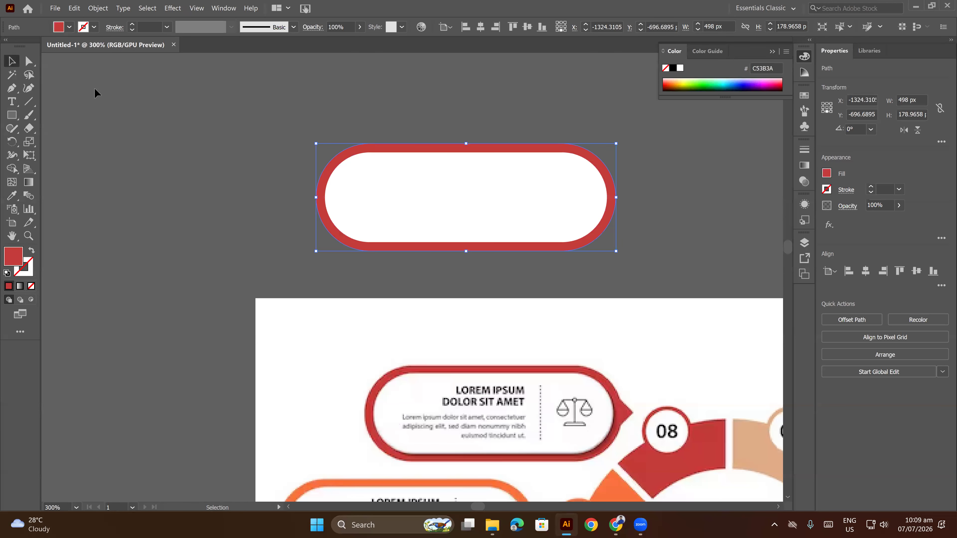
click(212, 150)
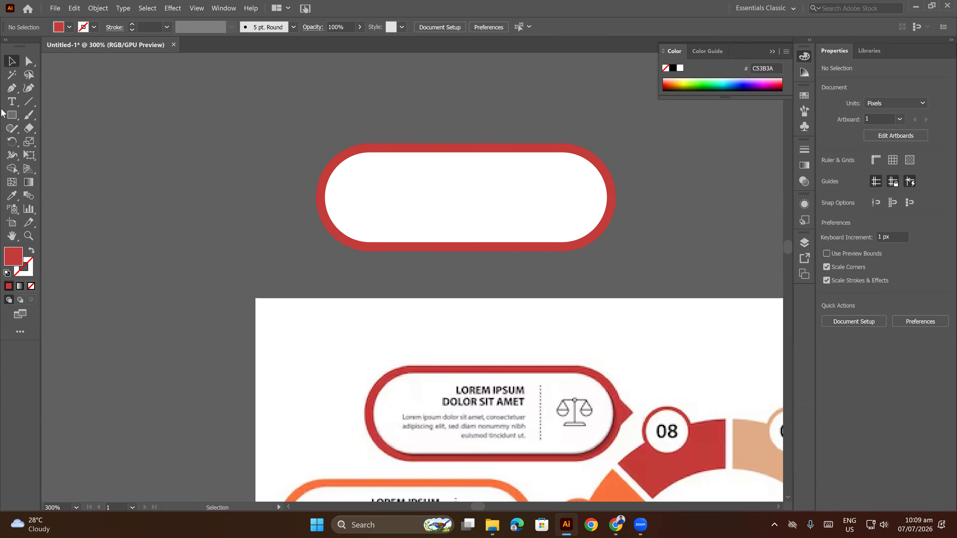
Draw a red triangle about 141 × 137 px with the Polygon tool on the empty canvas beside the pill.
right_click(11, 116)
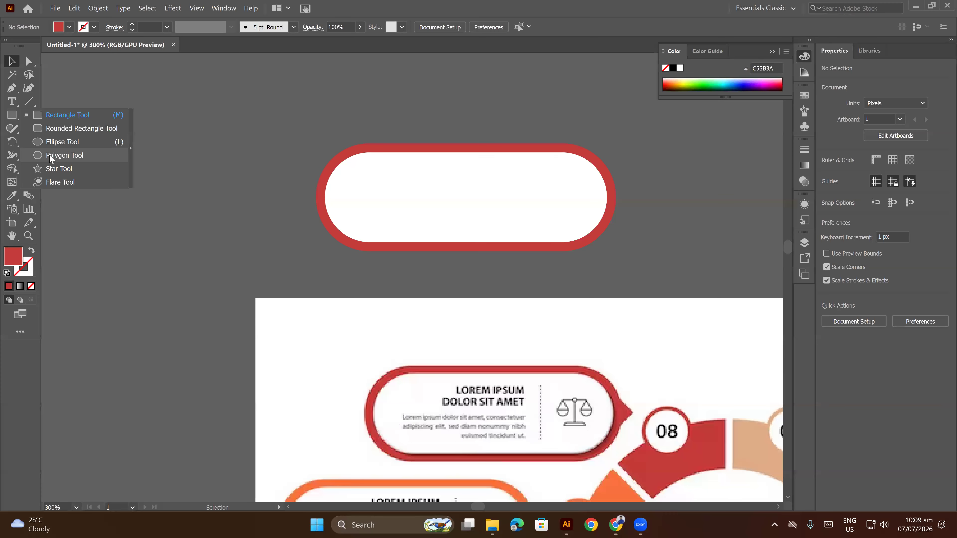
click(49, 154)
drag(173, 168, 210, 203)
key(Down)
key(Down)
key(v)
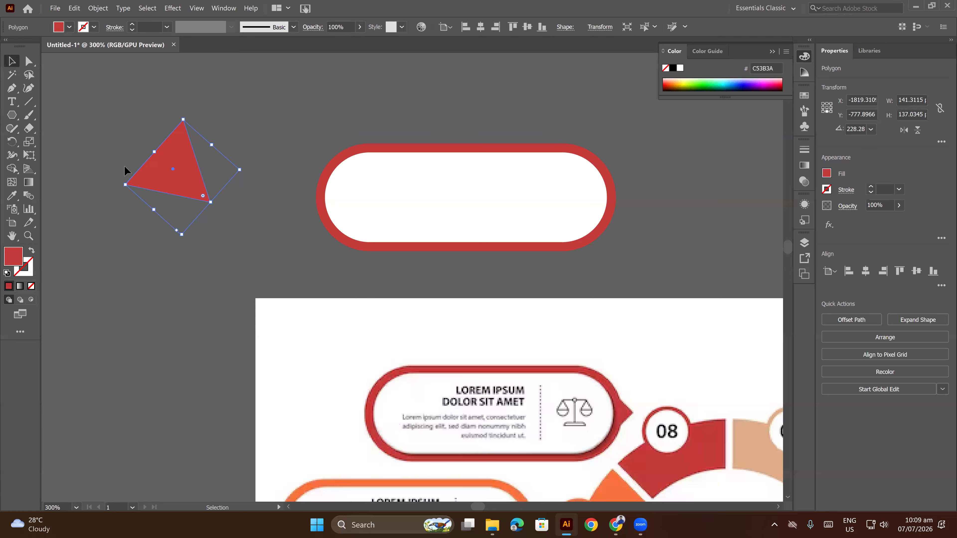
Rotate the triangle to 270°, shrink it to about 48 × 55 px, and place it as an outward pointer on the pill's right end.
drag(160, 166, 645, 203)
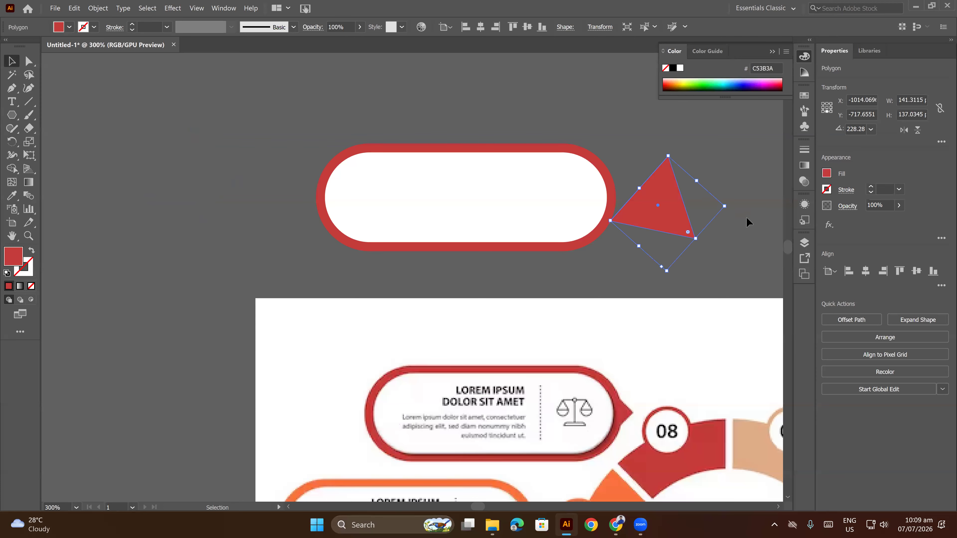
drag(724, 206, 732, 162)
drag(647, 197, 616, 188)
drag(680, 193, 645, 219)
click(727, 188)
click(629, 197)
click(669, 220)
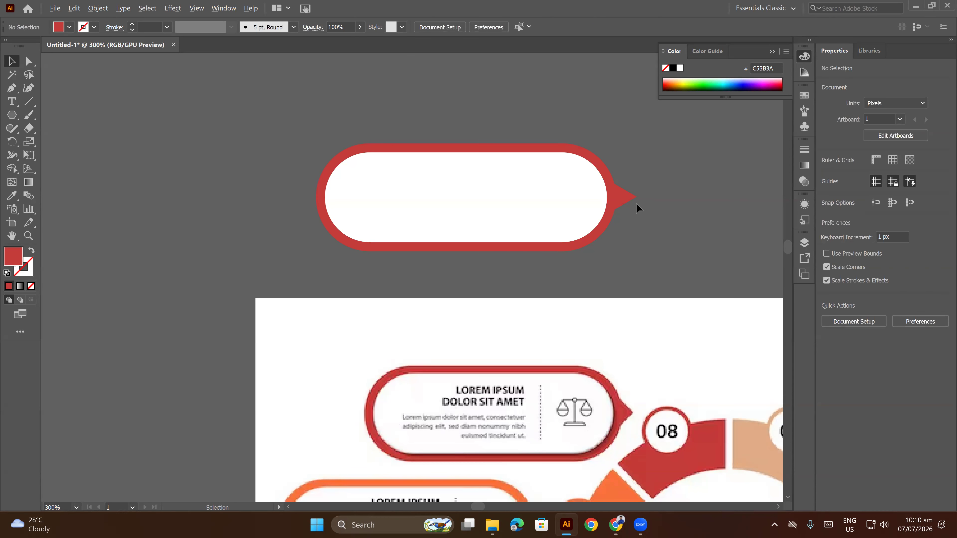
Shorten the triangular pointer horizontally so its tip protrudes less from the red outline.
scroll(622, 201, up, 2)
click(643, 199)
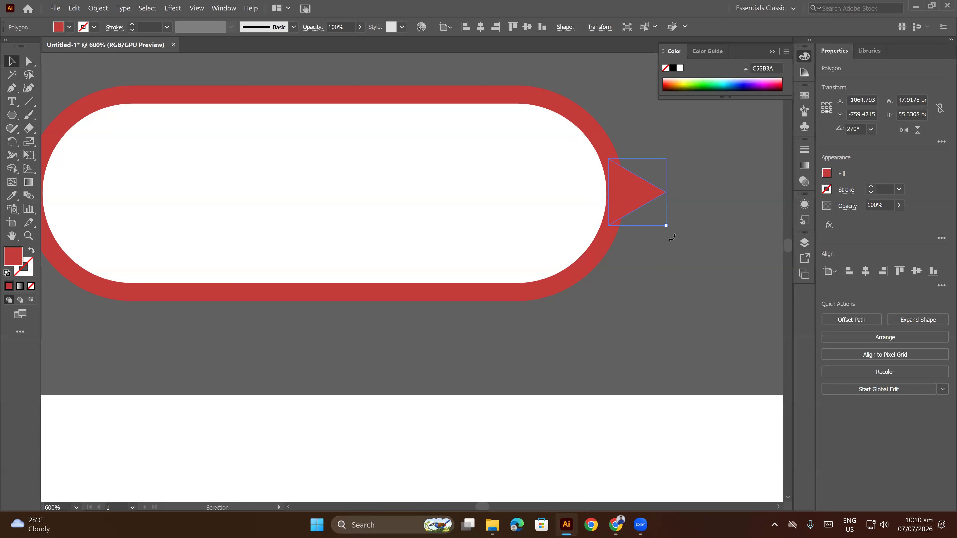
click(695, 230)
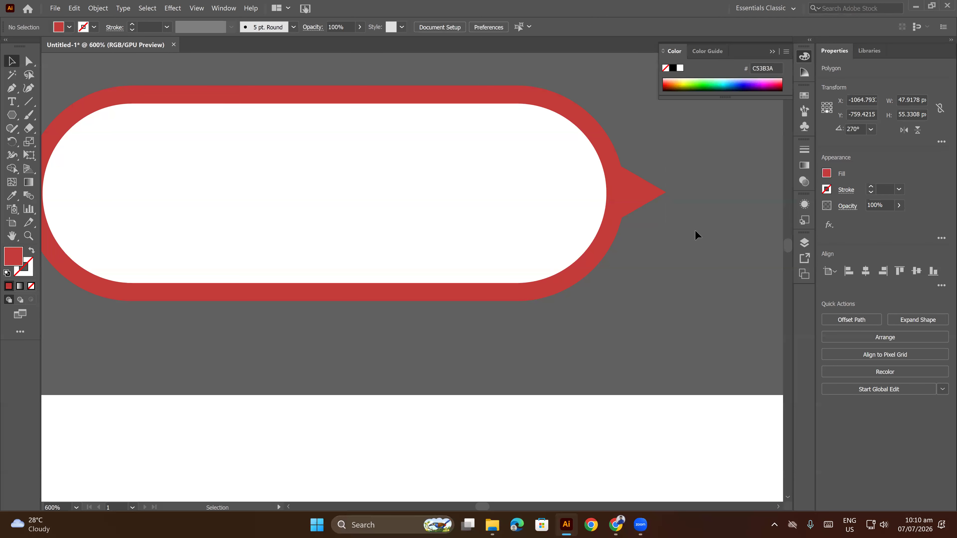
scroll(694, 229, down, 1)
scroll(696, 244, down, 1)
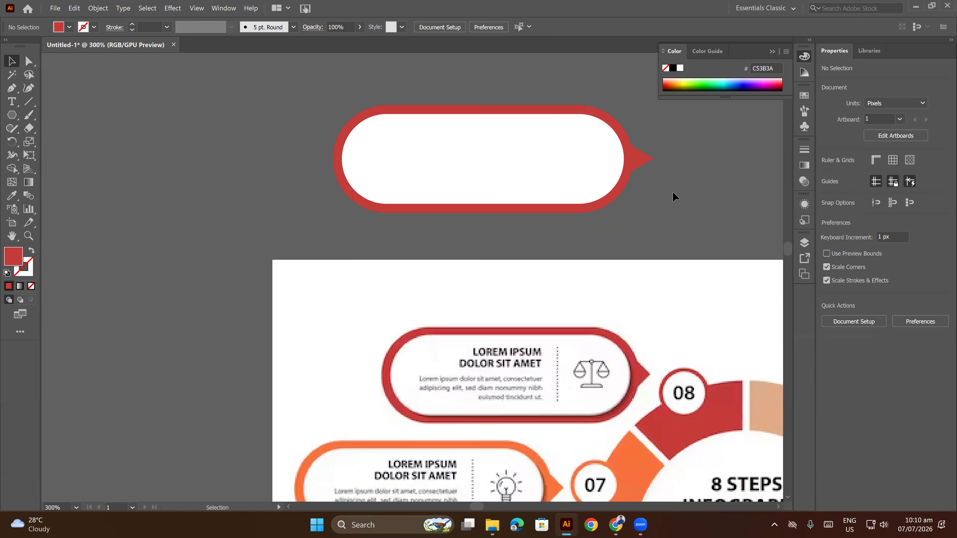
click(644, 162)
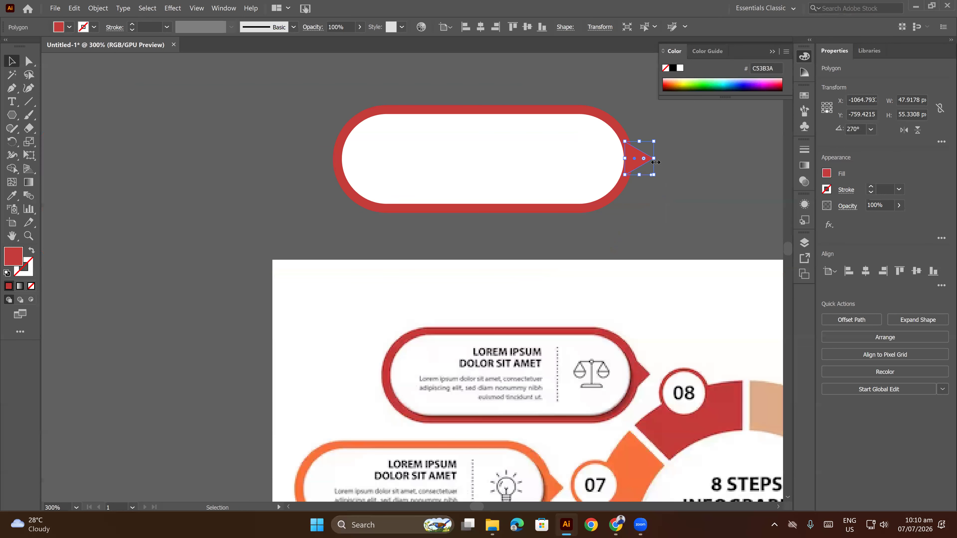
drag(656, 162, 648, 160)
click(687, 167)
scroll(687, 167, down, 1)
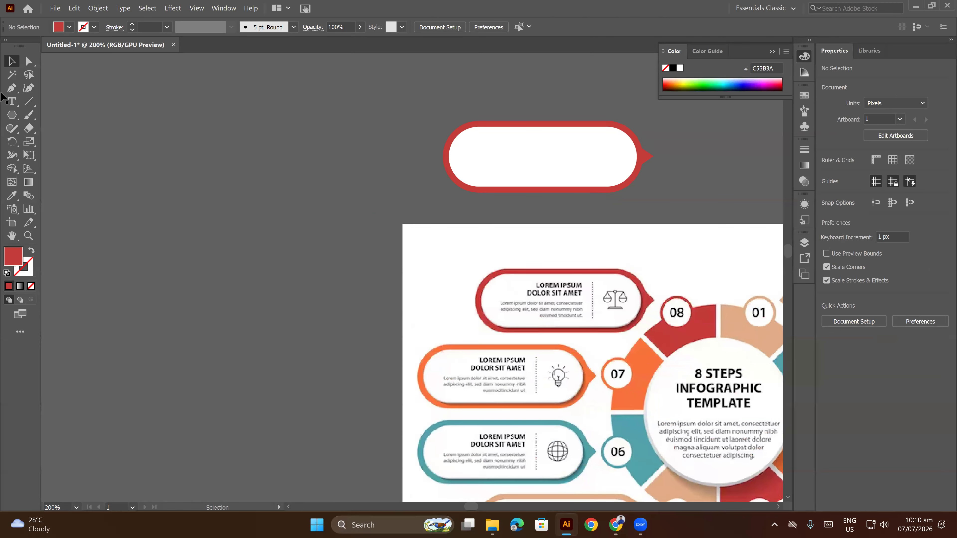
Draw a vertical divider line in the right part of the white pill and lengthen it to about 120 px.
click(28, 101)
drag(572, 138, 572, 183)
key(v)
scroll(577, 152, up, 2)
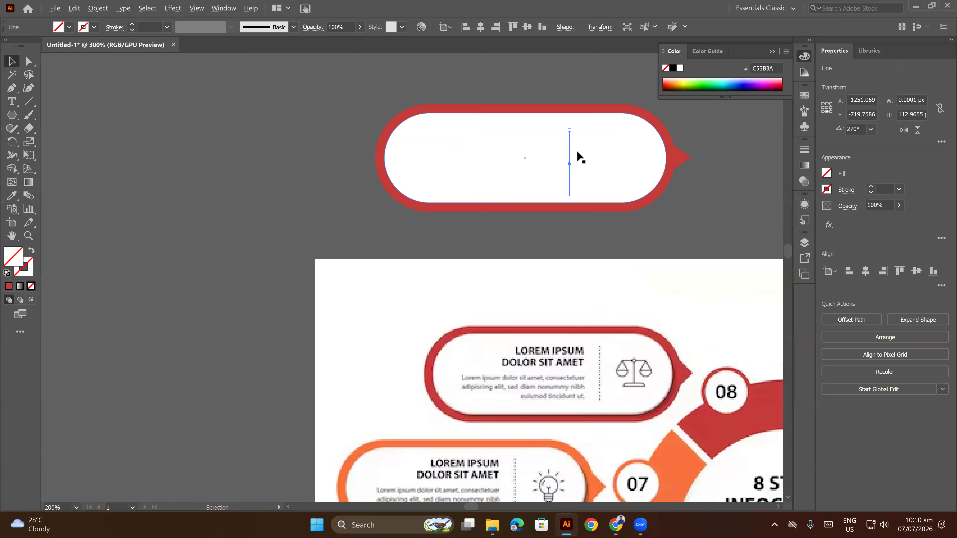
drag(566, 122, 566, 116)
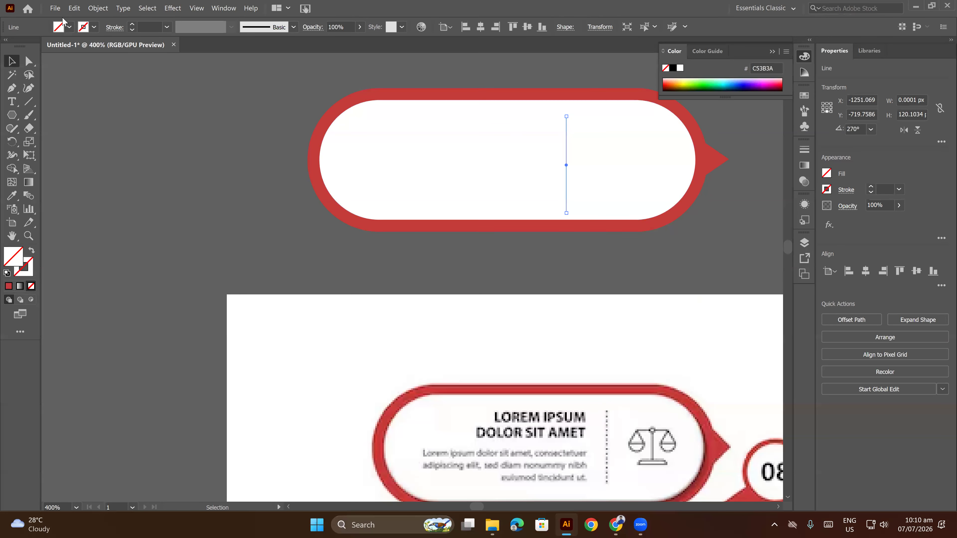
Give the pill's vertical divider a 1 pt black stroke and turn it into a finely dashed line.
click(132, 23)
click(132, 24)
click(132, 24)
click(115, 28)
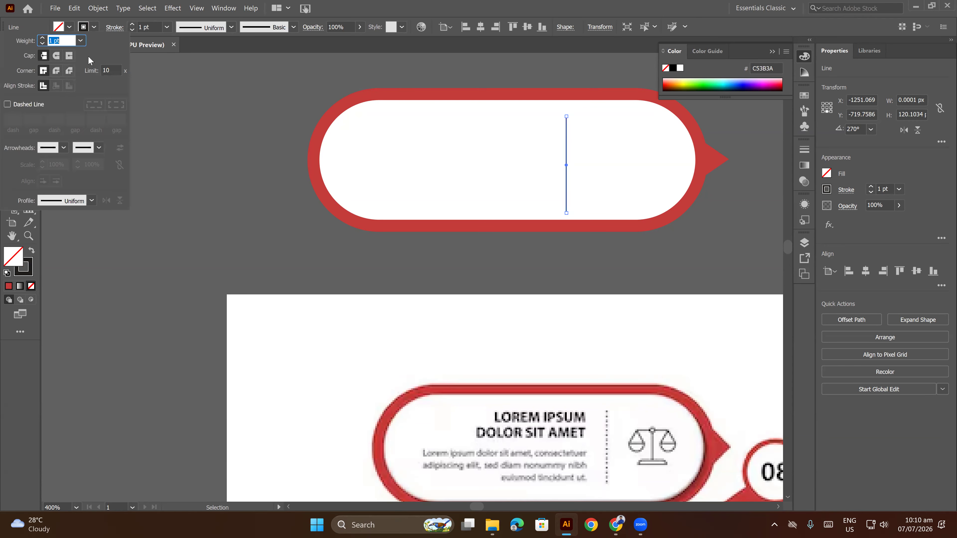
click(25, 103)
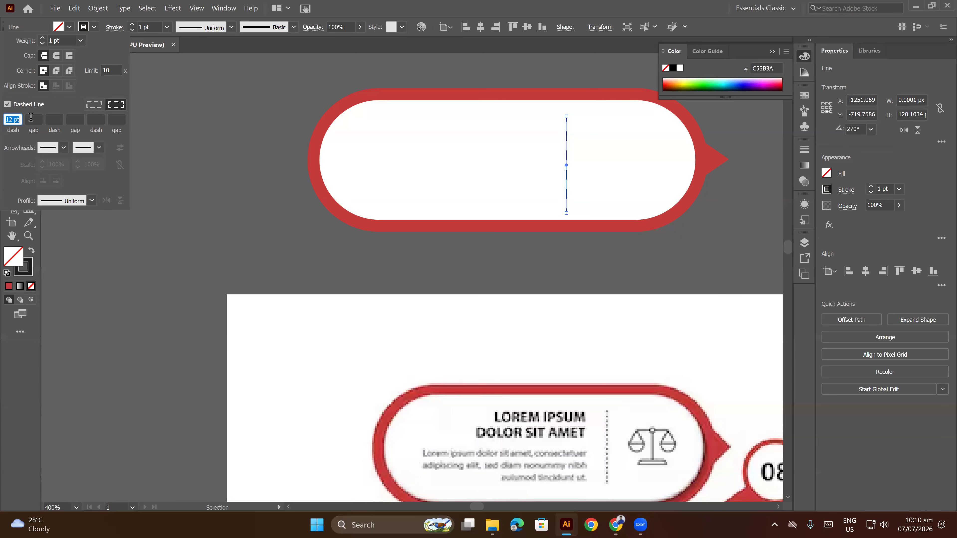
key(Up)
key(Up)
text(6)
key(Return)
click(188, 109)
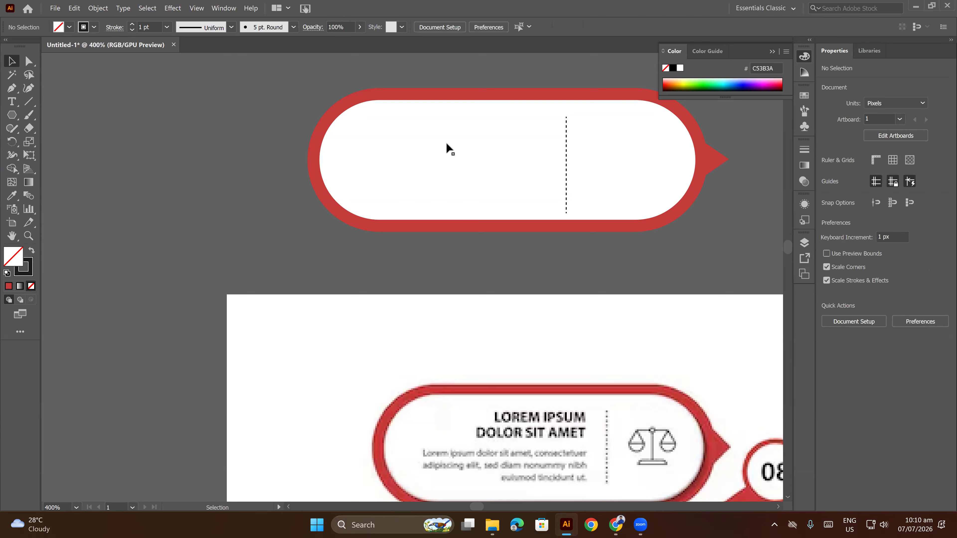
Nudge the dashed divider up slightly to centre it vertically inside the white pill.
click(567, 152)
key(Up)
key(Up)
key(Up)
key(Up)
key(Up)
key(Up)
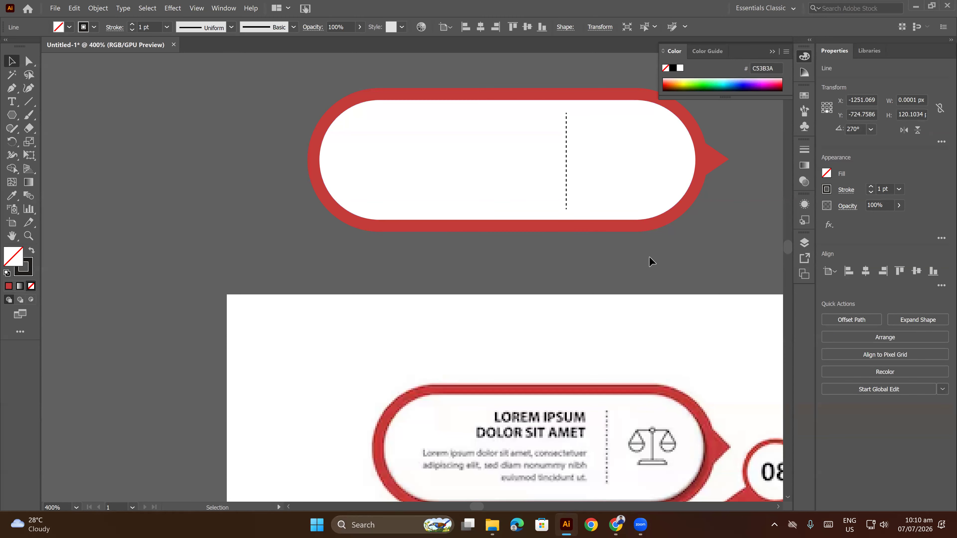
click(650, 261)
Group the red pill, white inner pill, pointer and dashed divider into one banner.
scroll(651, 243, down, 4)
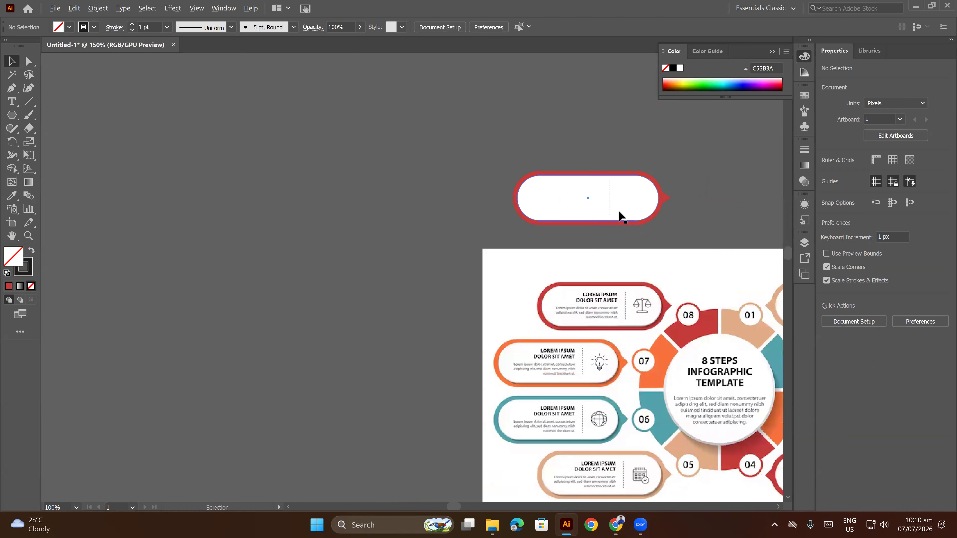
scroll(619, 216, up, 2)
click(542, 185)
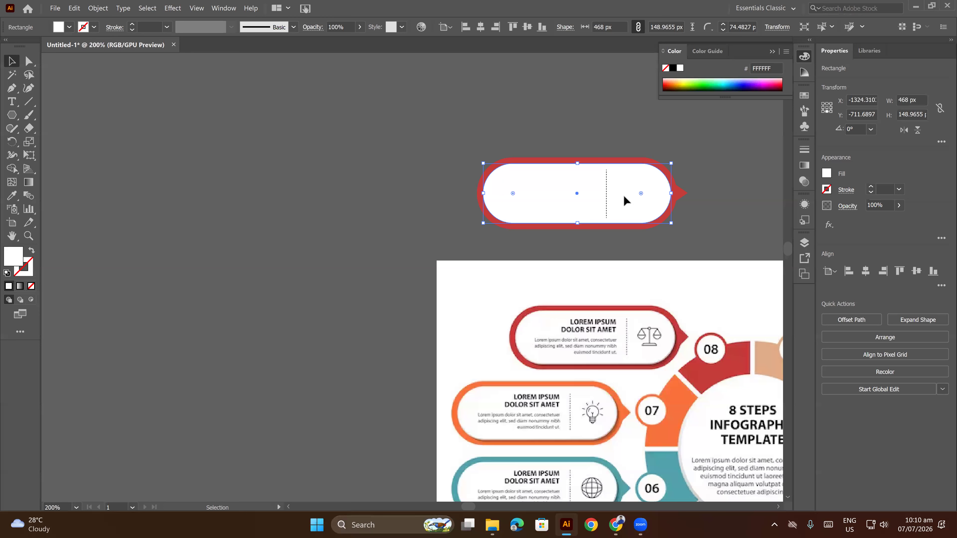
click(724, 210)
drag(724, 215, 637, 180)
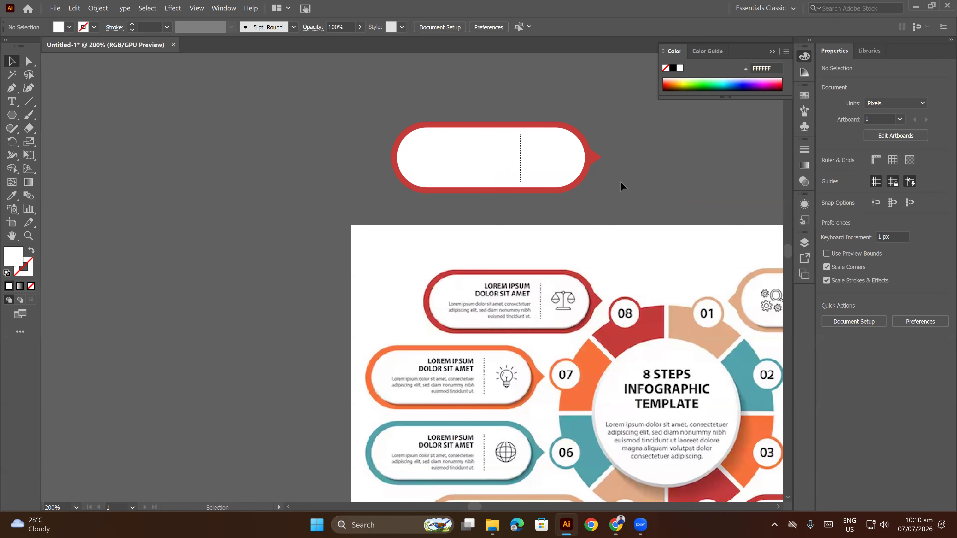
scroll(619, 182, down, 1)
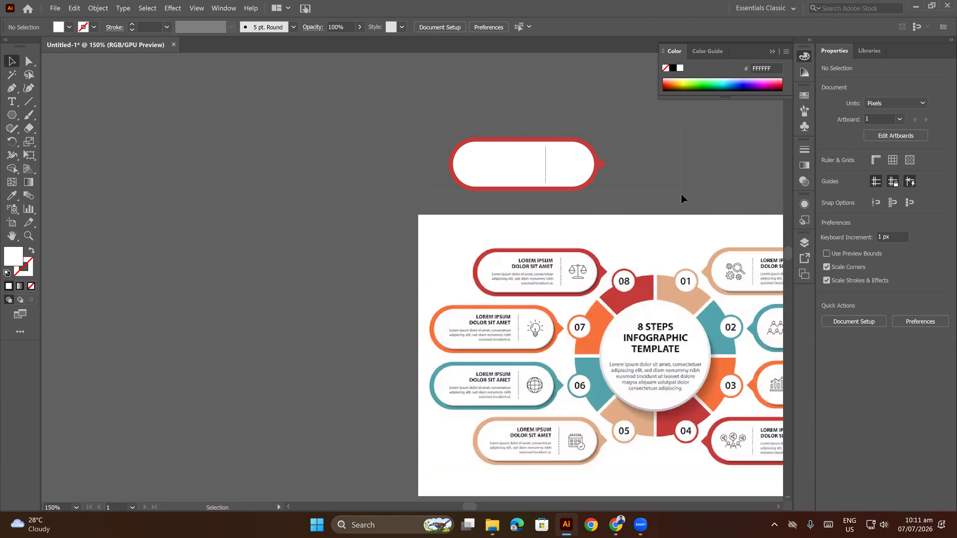
key(ctrl+a)
right_click(651, 156)
click(684, 218)
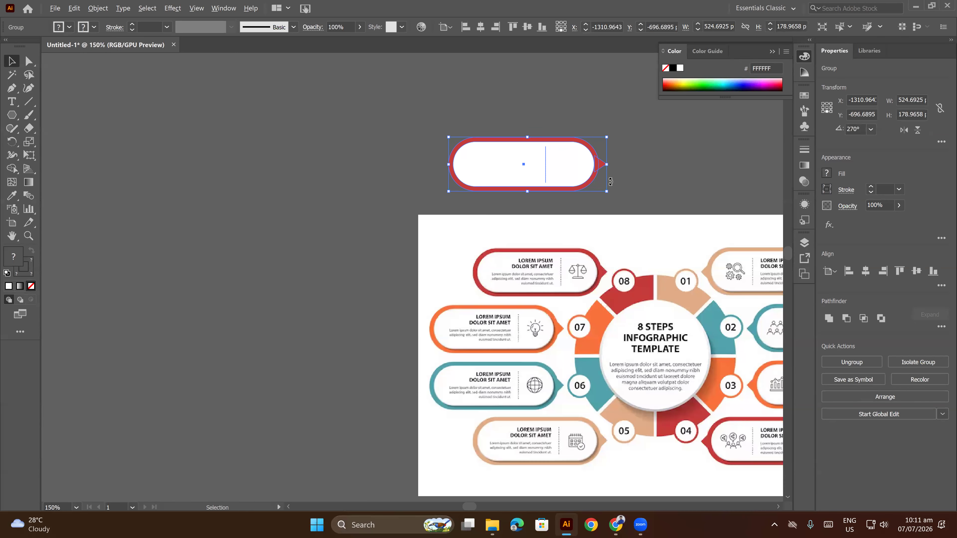
Move the grouped banner beside the shadowed number wheel, with its pointer next to the red 08 segment.
scroll(604, 136, down, 3)
drag(581, 145, 411, 229)
scroll(471, 267, up, 3)
scroll(413, 230, down, 2)
click(600, 170)
key(ctrl+alt+2)
click(485, 152)
drag(591, 166, 693, 133)
click(435, 210)
drag(419, 225, 479, 224)
click(455, 212)
scroll(418, 225, up, 2)
scroll(419, 225, up, 1)
click(536, 168)
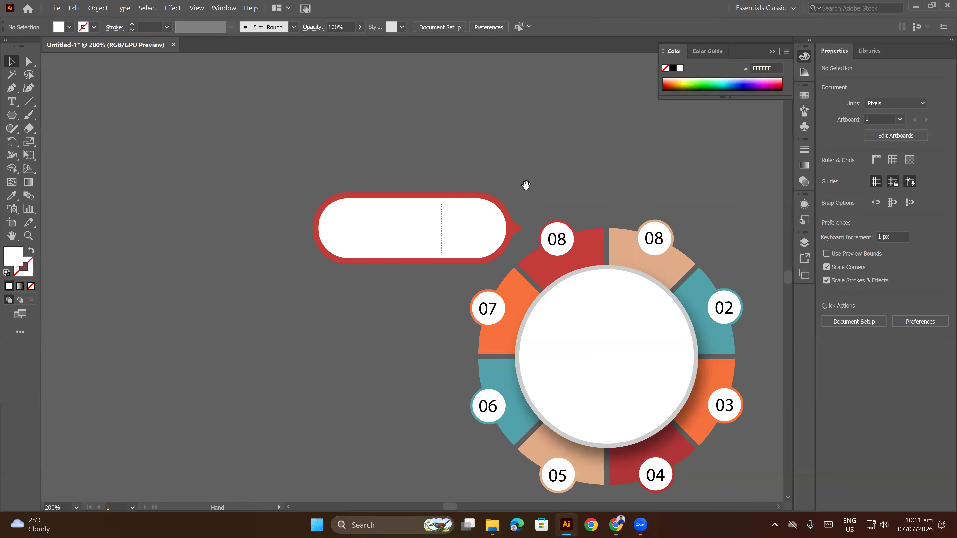
drag(525, 185, 538, 176)
click(509, 215)
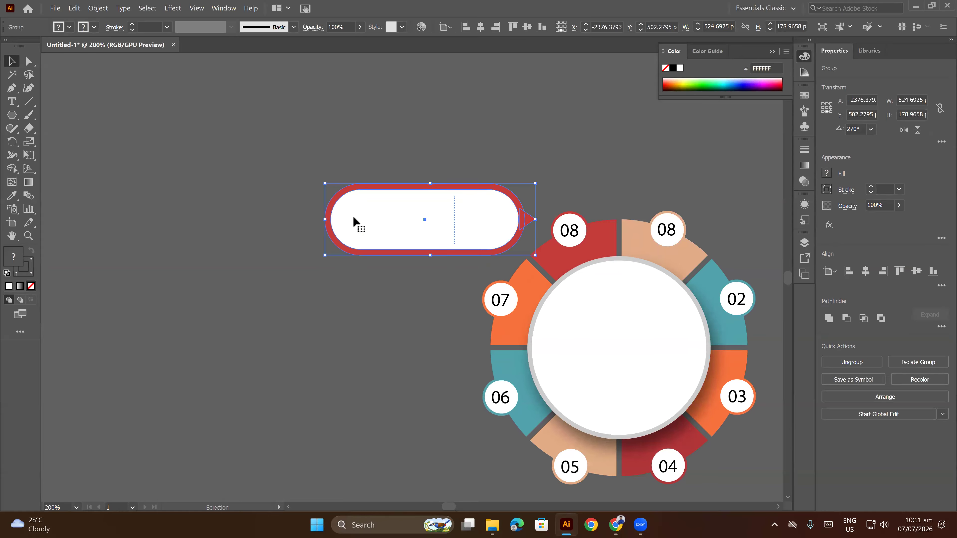
click(324, 219)
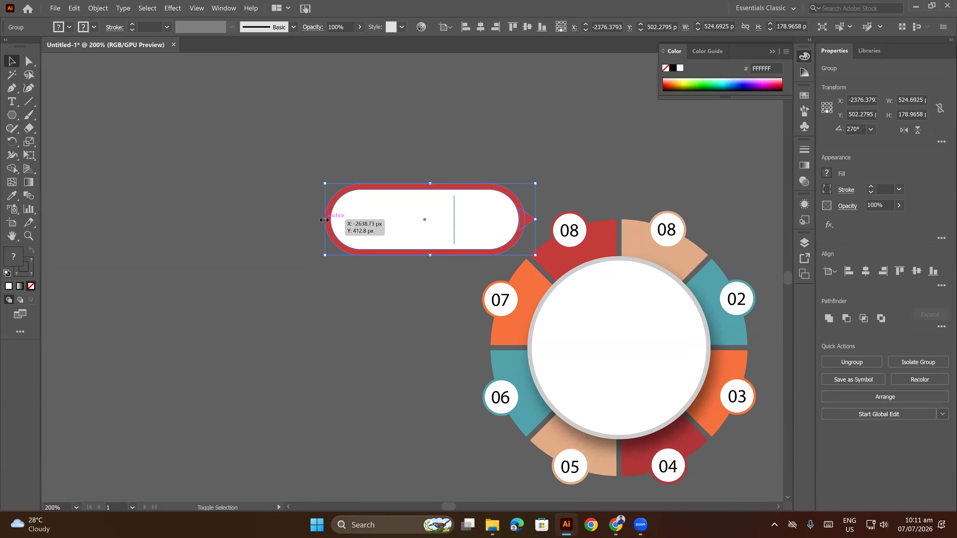
click(535, 116)
Duplicate the banner twice below the first, placing the copies further left beside segments 07 and 06.
scroll(544, 154, down, 3)
drag(536, 151, 418, 199)
scroll(402, 358, up, 1)
click(416, 200)
drag(420, 198, 389, 287)
drag(392, 251, 398, 293)
click(397, 329)
Nudge the banner beside segment 07 slightly down to line up with its number.
click(396, 238)
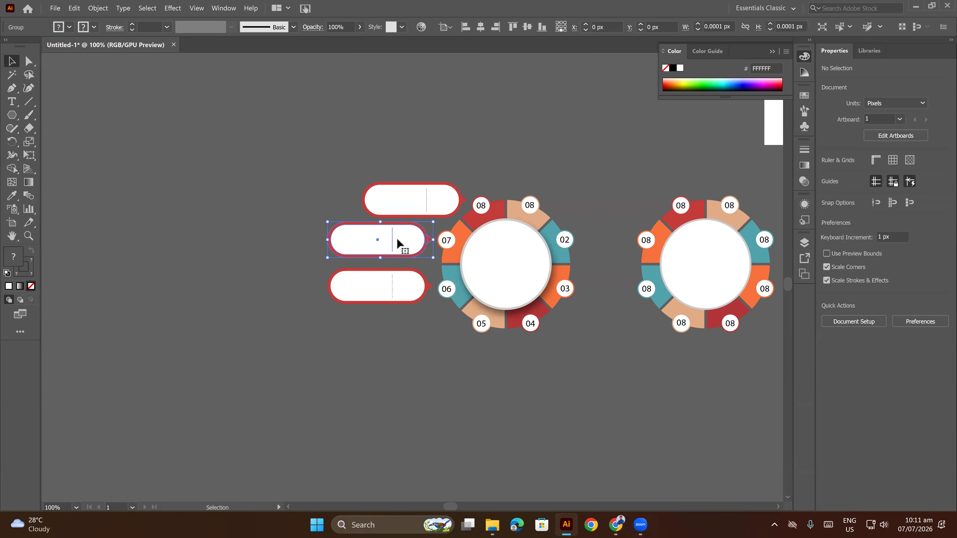
key(Down)
key(Down)
key(Down)
key(Down)
click(493, 173)
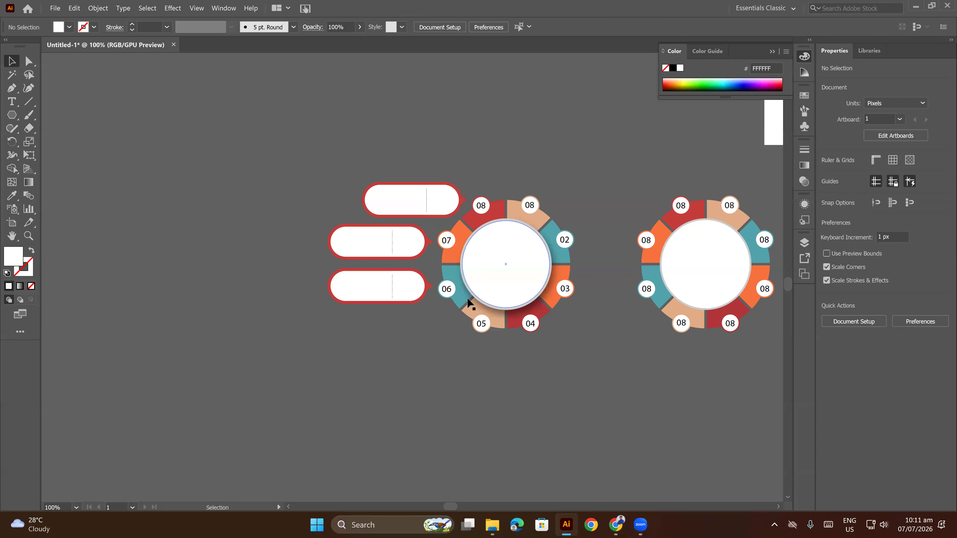
Duplicate a banner beside segment 05, and distribute the four left-hand banners evenly by their vertical centres.
drag(393, 292, 427, 333)
click(542, 368)
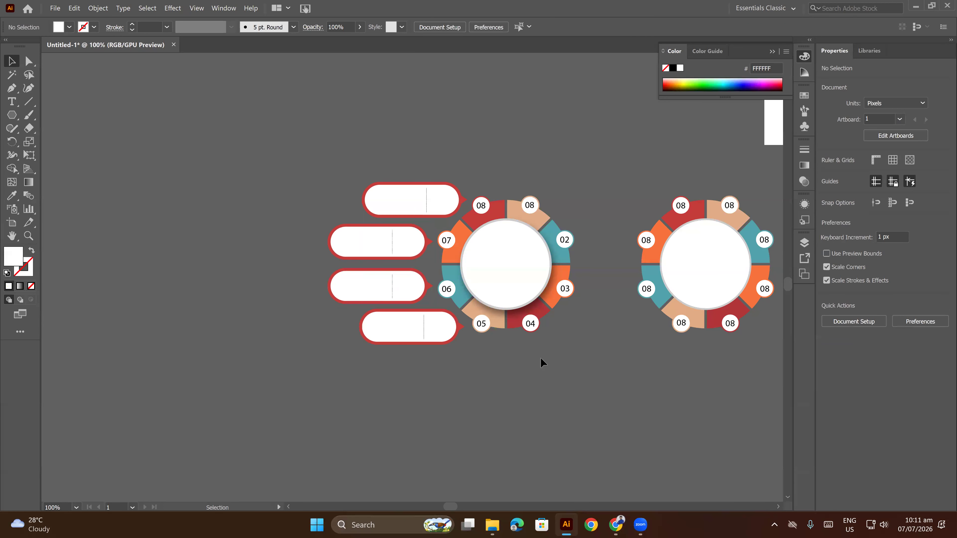
drag(350, 171, 398, 381)
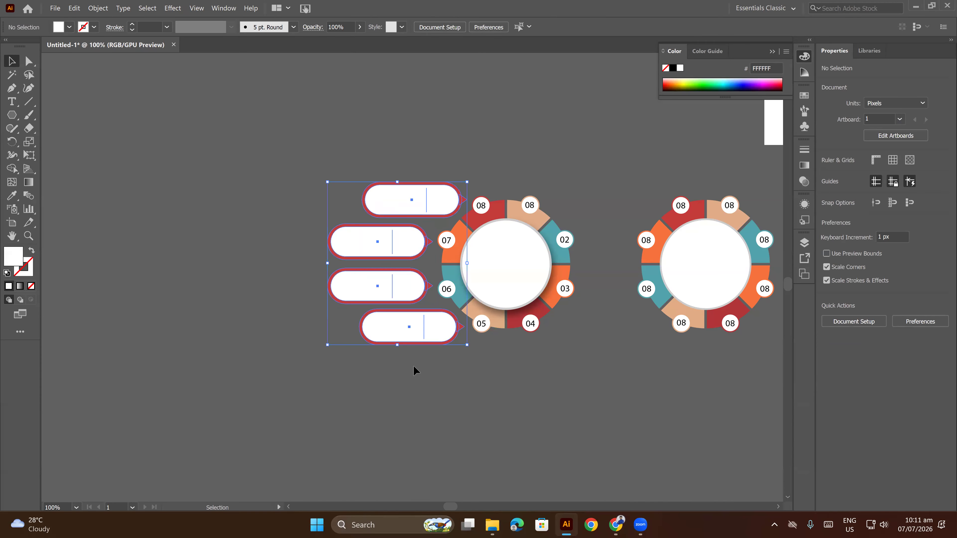
click(573, 26)
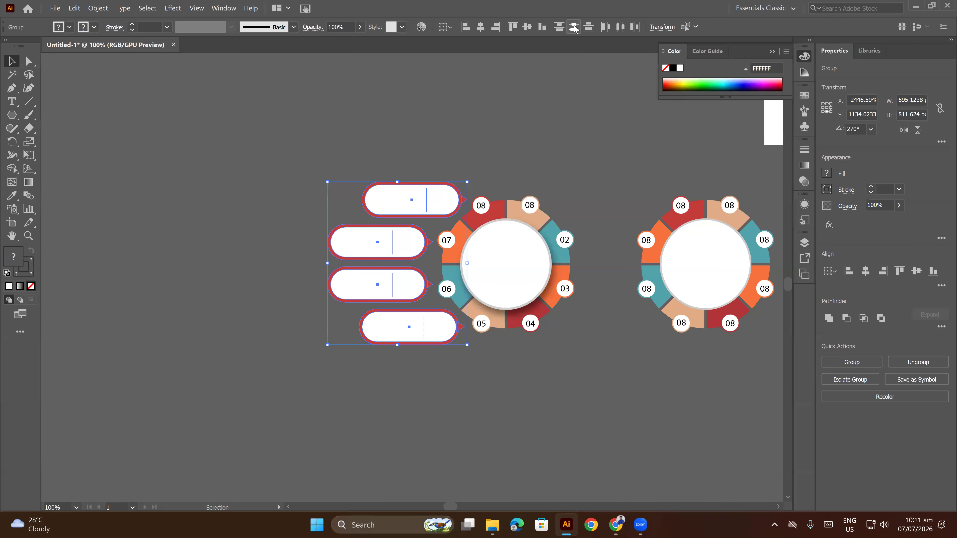
click(550, 103)
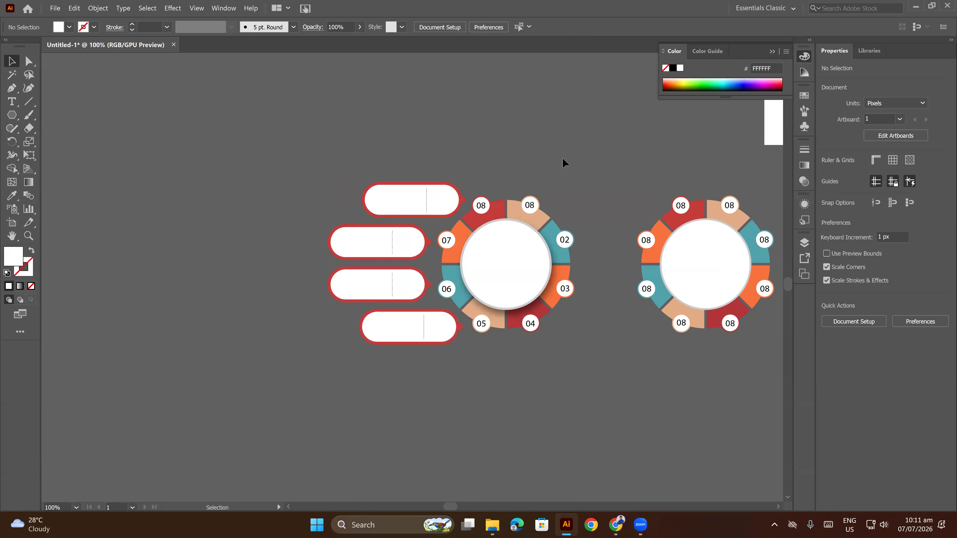
Move the shadowed wheel together with its four banners further left, away from the second wheel.
click(402, 349)
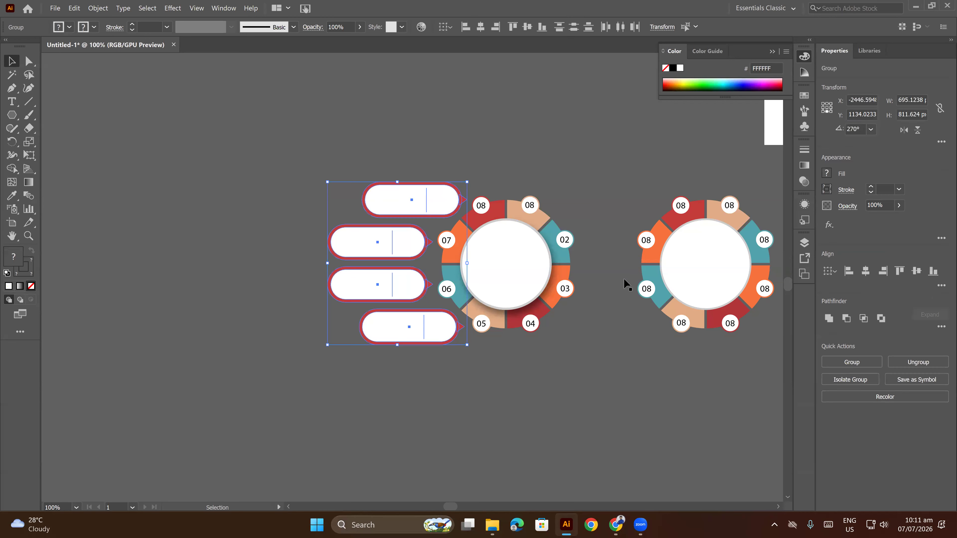
shift+click(487, 271)
drag(486, 271, 377, 266)
Duplicate the four left-hand banners onto the wheel's right side and reflect the copies across the vertical axis.
click(134, 153)
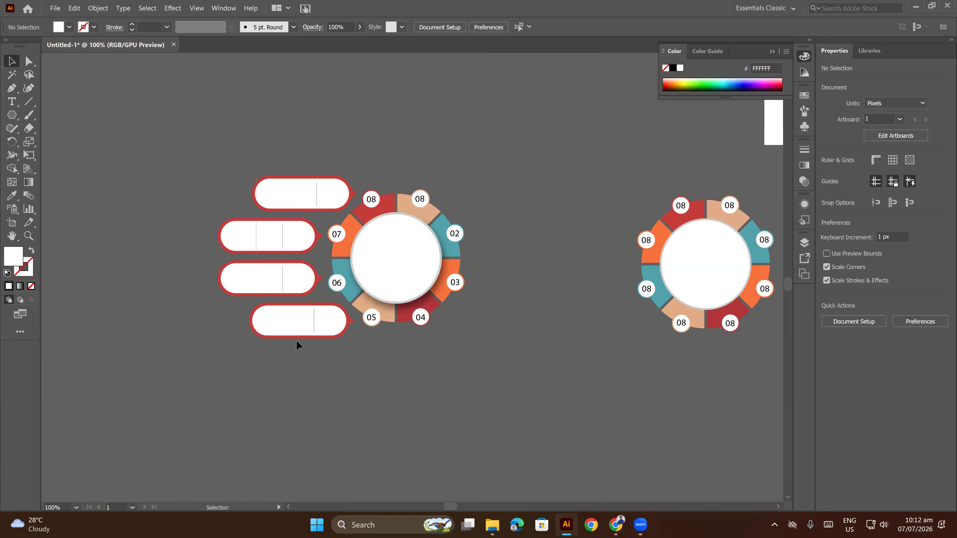
click(297, 331)
drag(284, 280, 513, 290)
right_click(515, 282)
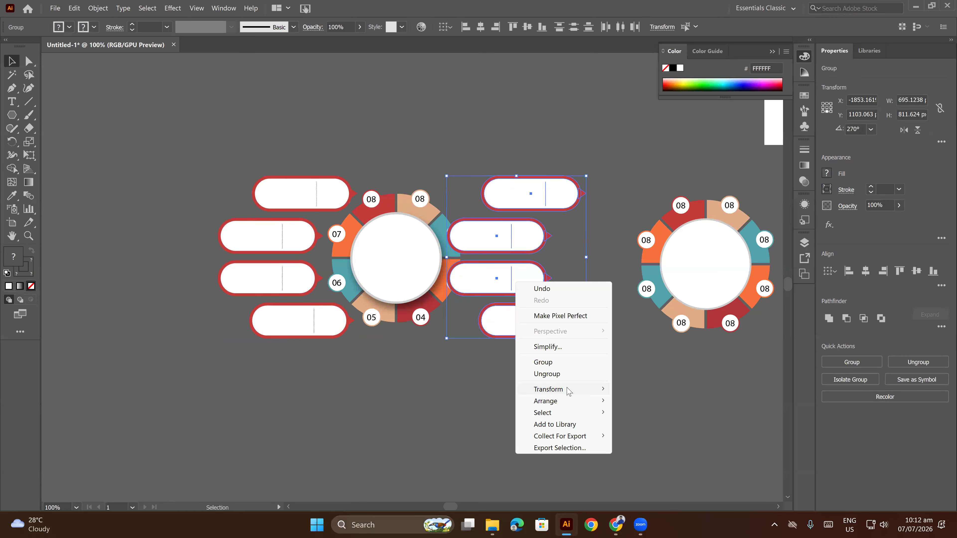
mouse_move(568, 392)
click(640, 428)
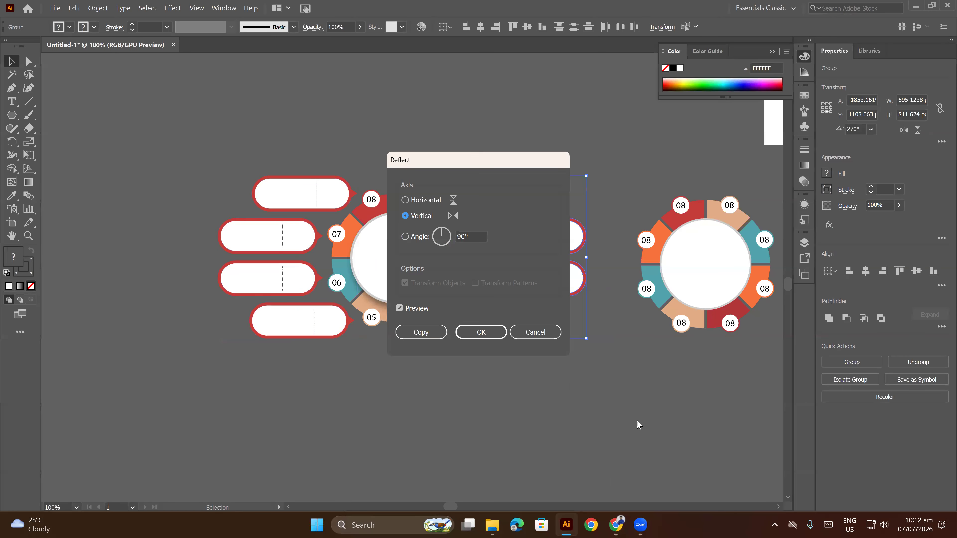
click(471, 332)
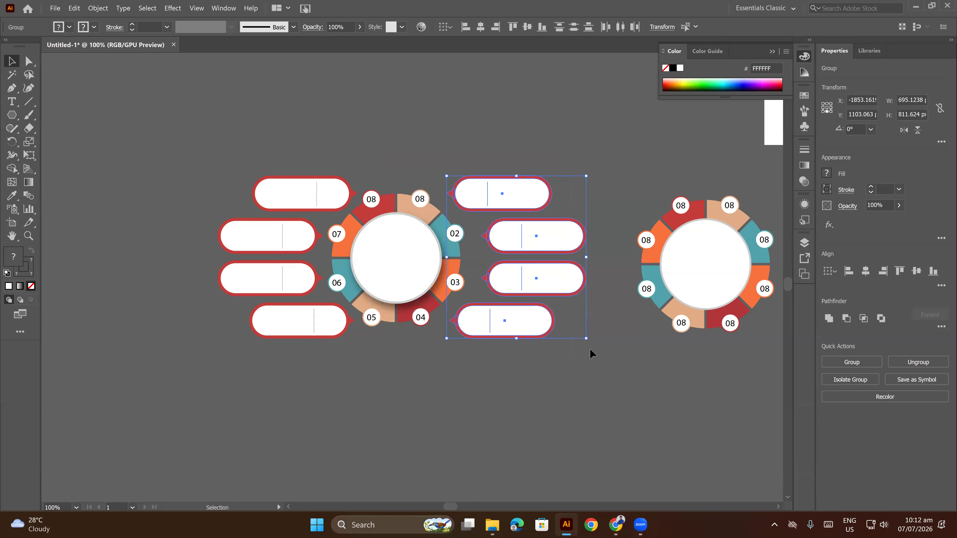
Nudge the four mirrored banners left until their pointers sit close to the wheel's right-hand numbers.
key(Left)
key(Left)
key(Left)
key(Left)
key(Left)
key(Left)
key(Left)
key(Left)
key(Left)
key(Left)
key(Left)
key(Left)
key(Left)
key(Left)
key(Left)
key(Left)
key(Left)
key(Left)
key(Left)
key(Left)
key(Left)
key(Left)
key(Left)
key(Left)
key(Left)
key(Left)
key(Left)
key(Left)
key(Left)
key(Left)
key(Left)
key(Left)
click(604, 340)
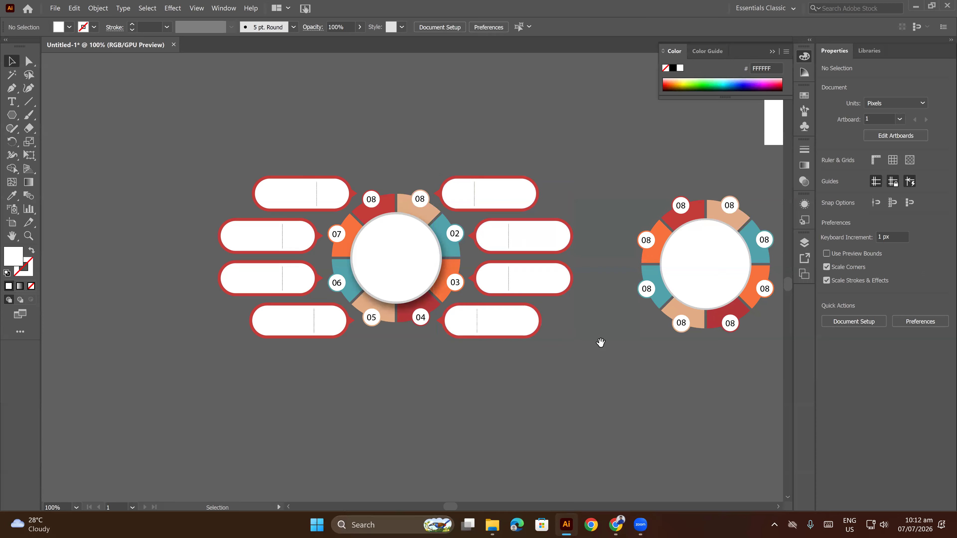
Select the banner group beside the orange 07 segment.
scroll(579, 326, down, 1)
drag(579, 326, 562, 375)
scroll(387, 338, up, 2)
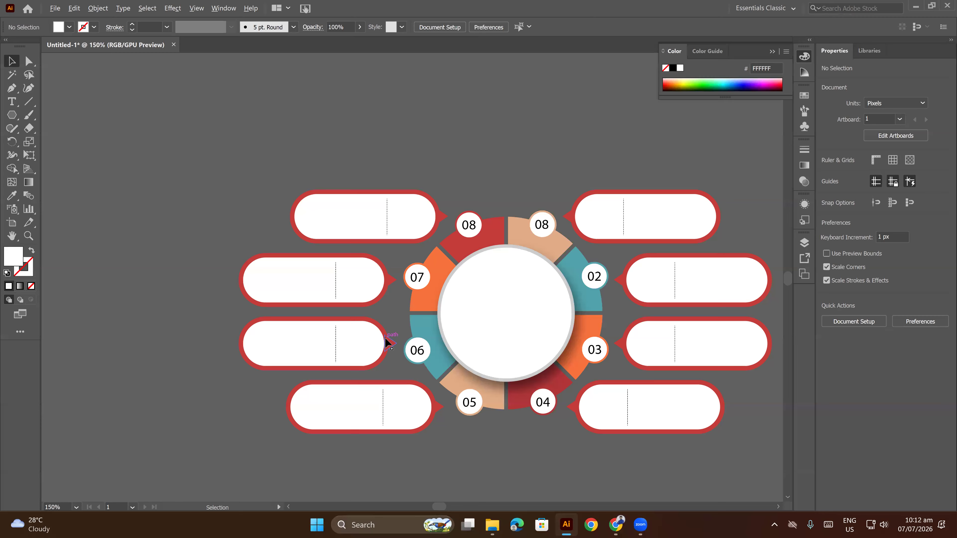
click(387, 277)
scroll(387, 278, up, 1)
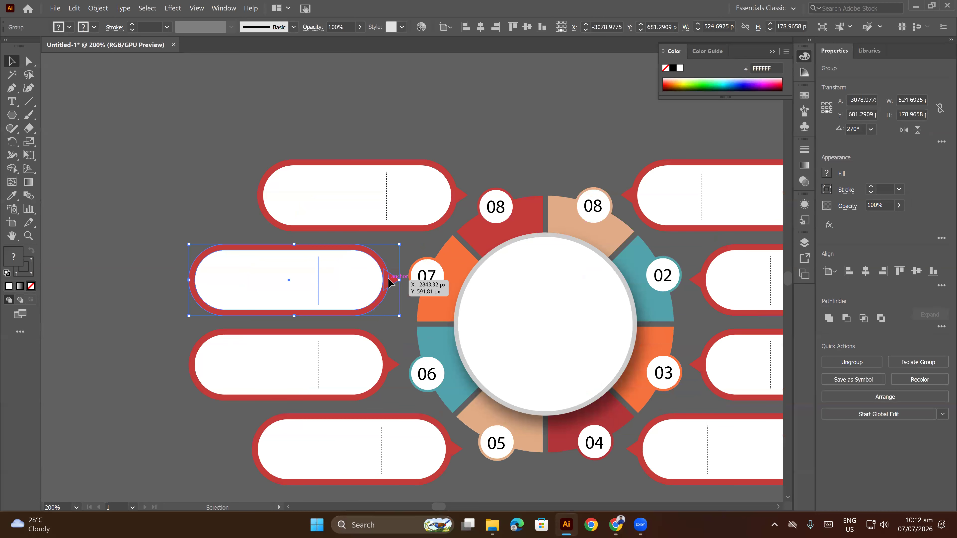